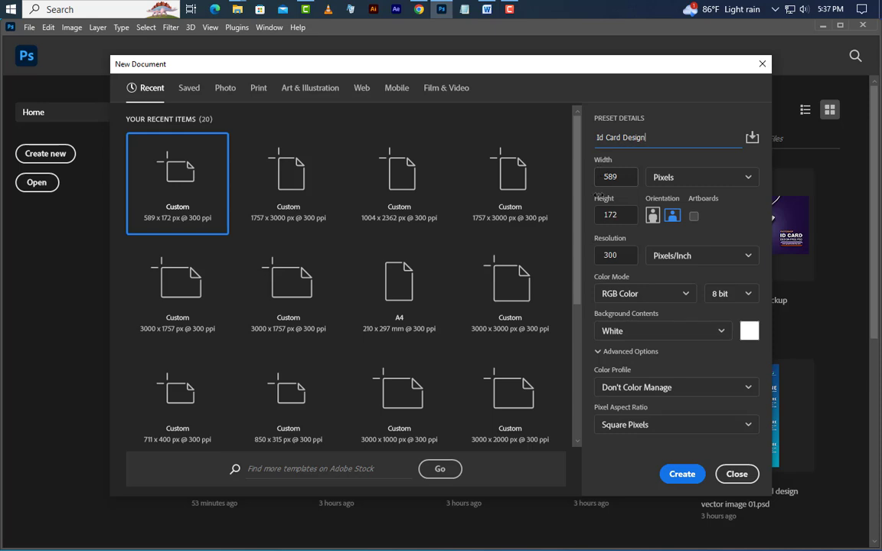
Step: Create the 'Id Card Design' document at 1757×3000 px, 300 ppi, in CMYK Color
left_click_drag(621, 182, 605, 177)
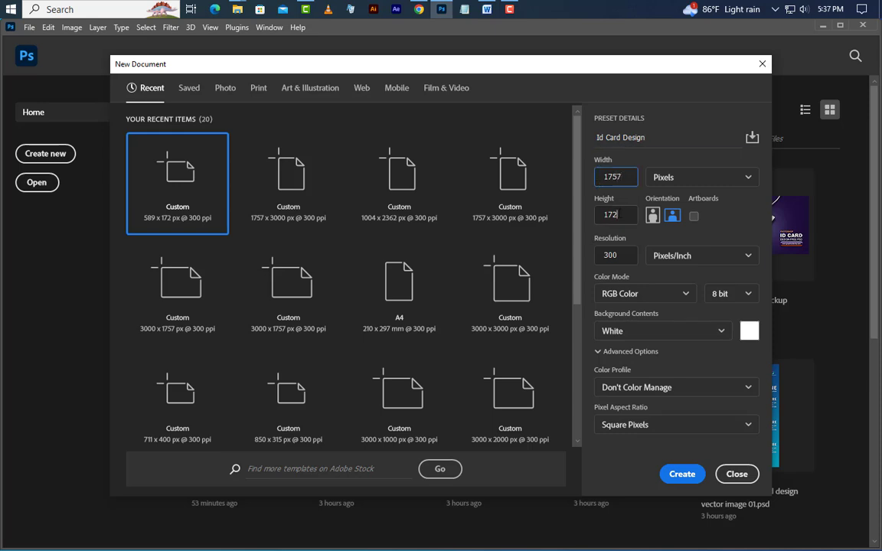
left_click_drag(621, 216, 598, 215)
left_click(635, 295)
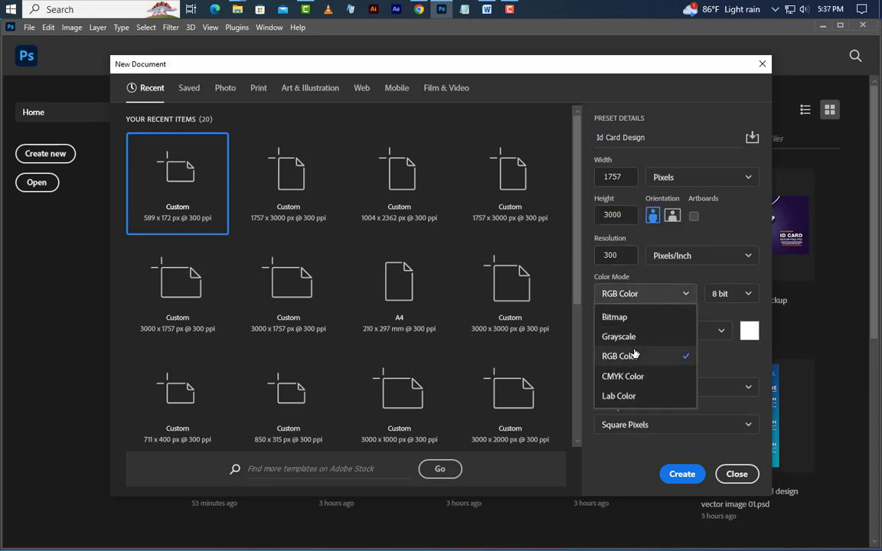
left_click(633, 378)
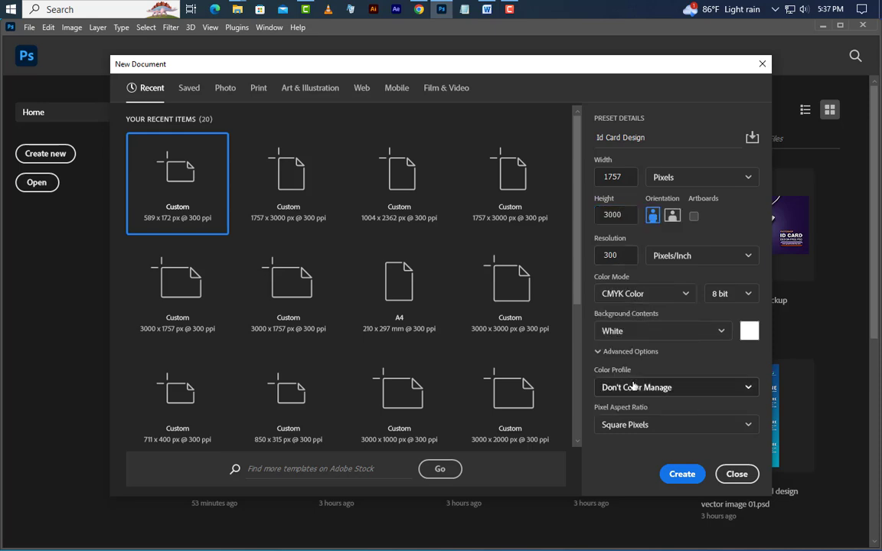
left_click(681, 474)
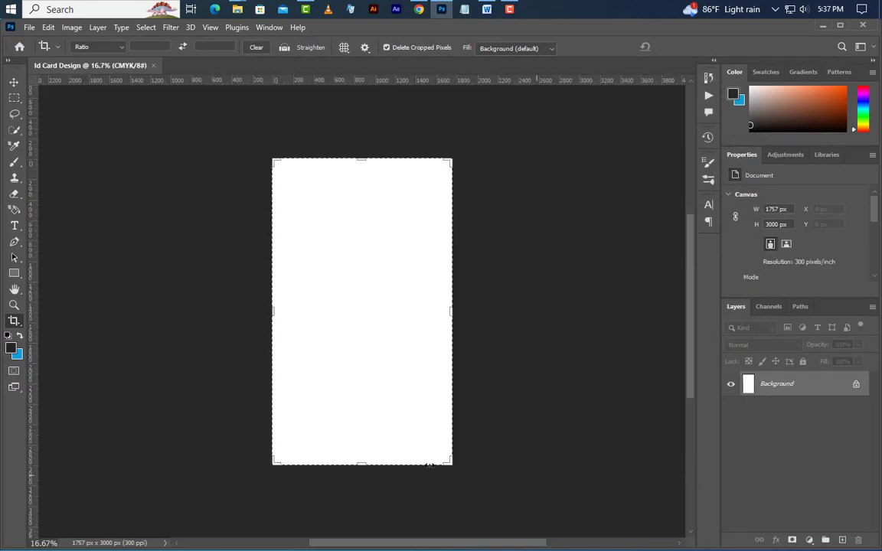
Step: Add 75 px margin guides on every edge of the card with a guide layout
left_click(13, 82)
scroll(390, 347, "up", 1)
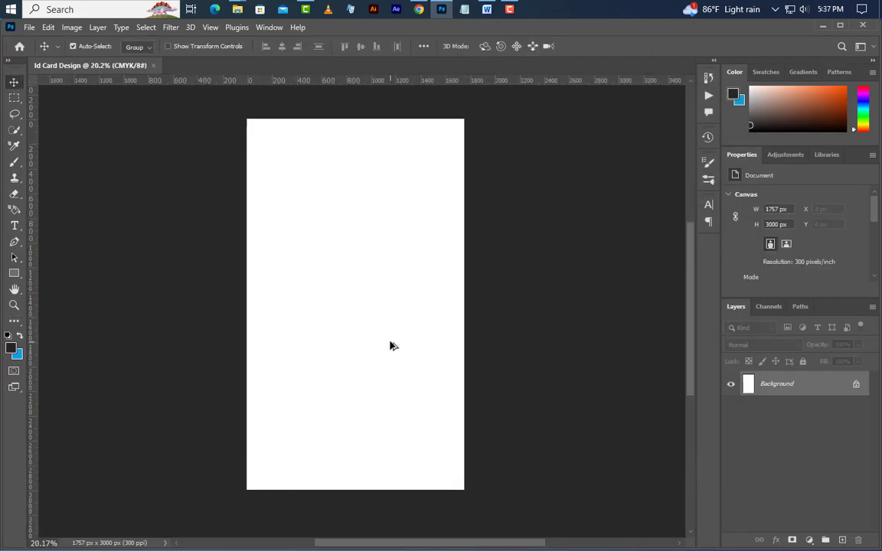
scroll(390, 346, "up", 1)
left_click(209, 27)
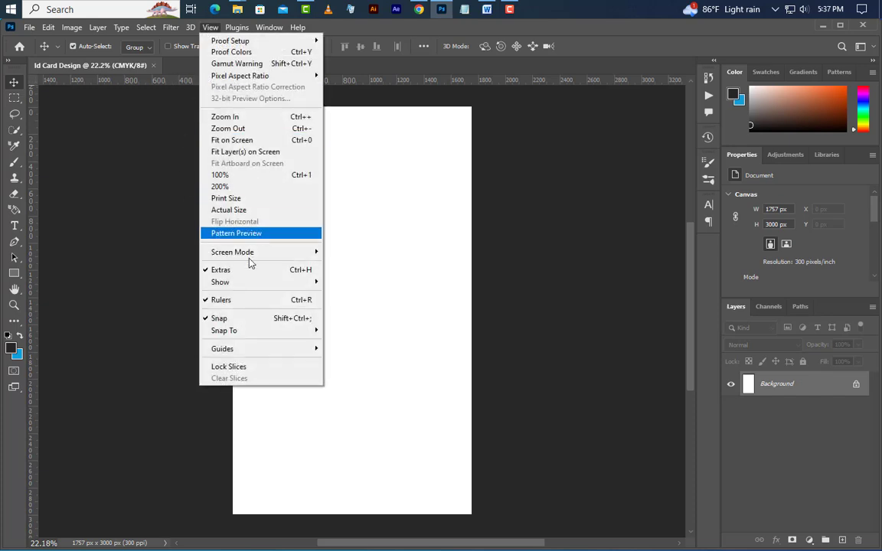
mouse_move(253, 350)
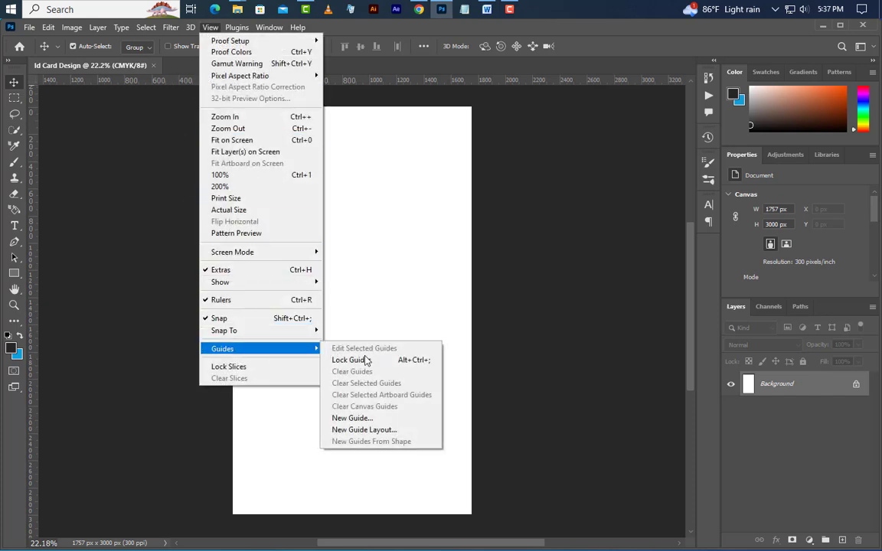
left_click(365, 431)
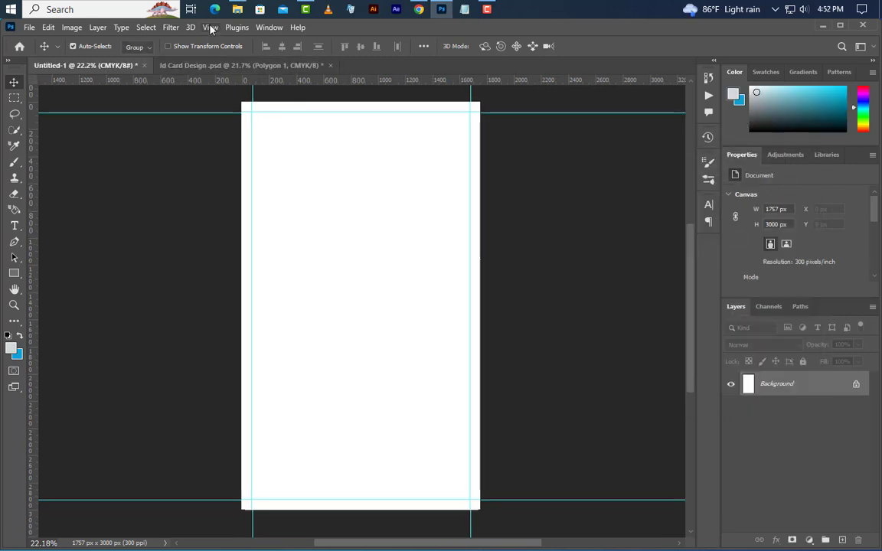
Step: Add a horizontal guide about a third of the way down the card
left_click(211, 28)
mouse_move(264, 350)
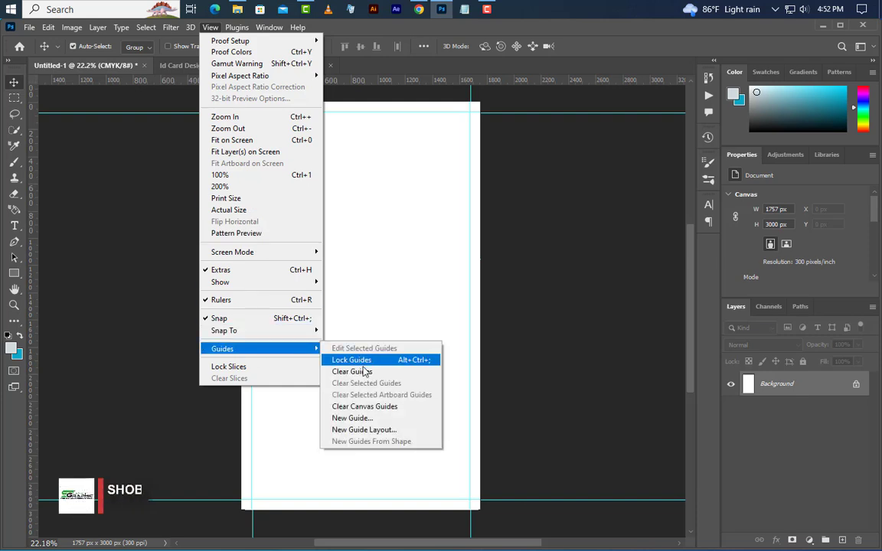
left_click(353, 418)
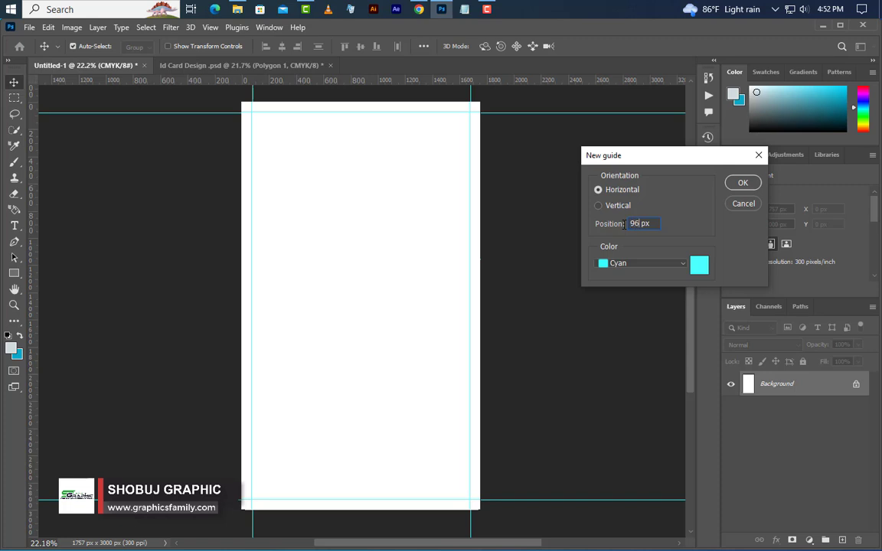
left_click(742, 184)
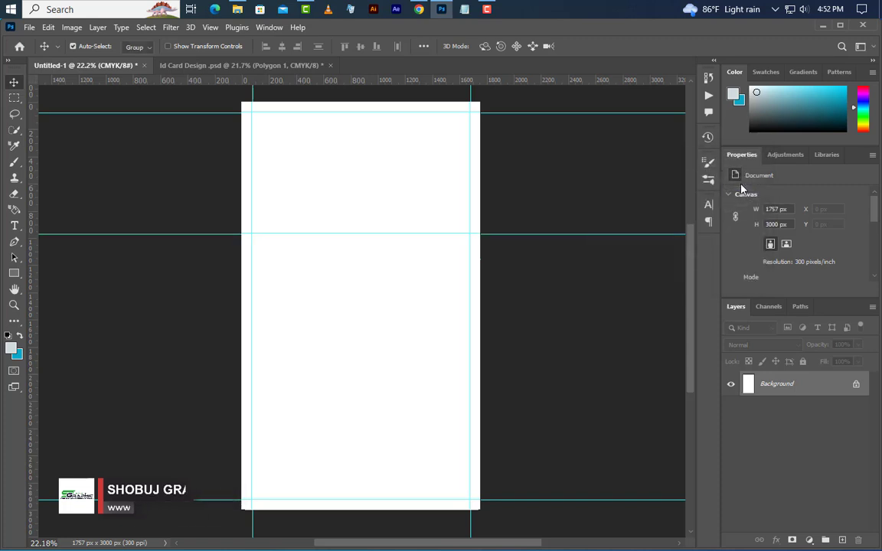
Step: Add a dark navy #091829 Solid Color fill layer covering the card
left_click(812, 540)
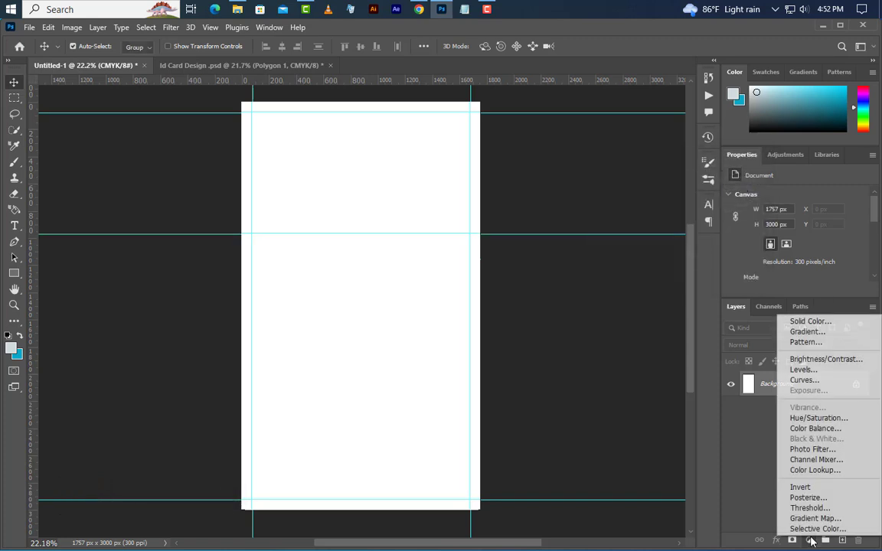
left_click(814, 320)
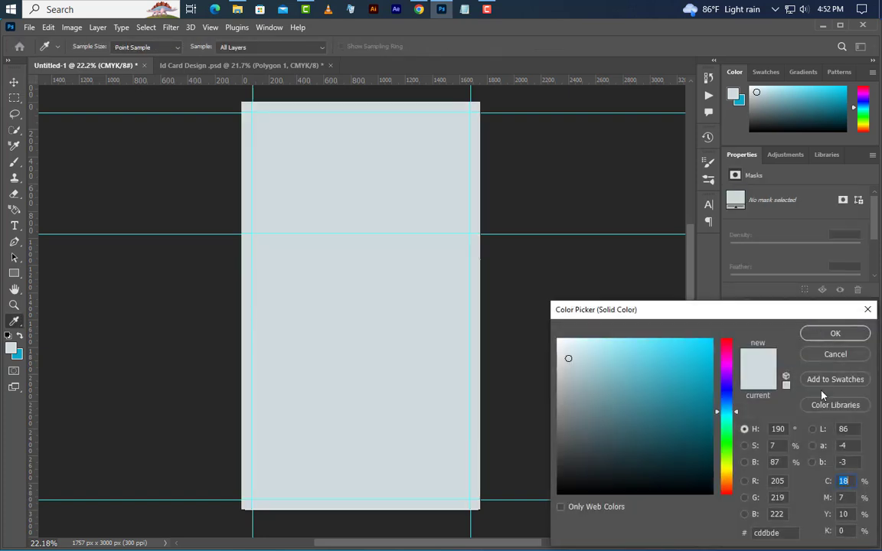
left_click(784, 535)
type("091829")
left_click(859, 336)
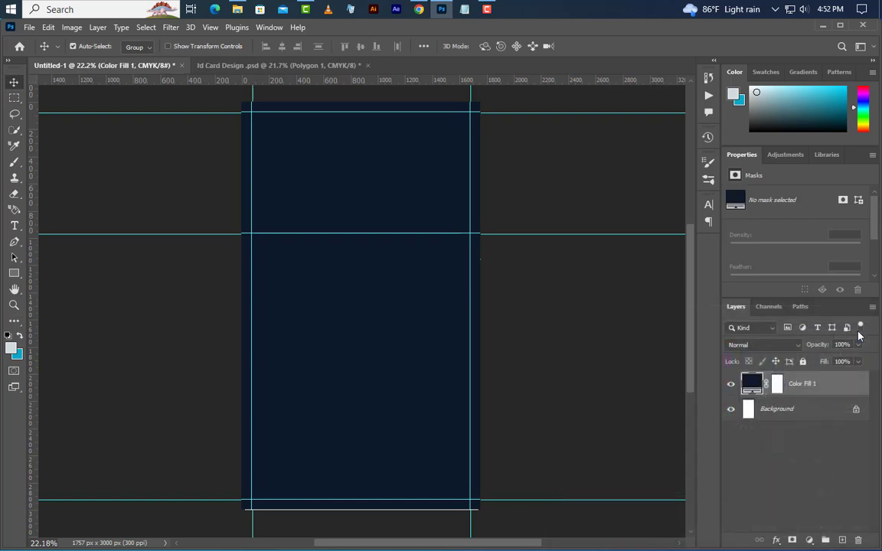
Step: Add an empty Layer 1 above the fill and select the Polygon tool
left_click(842, 540)
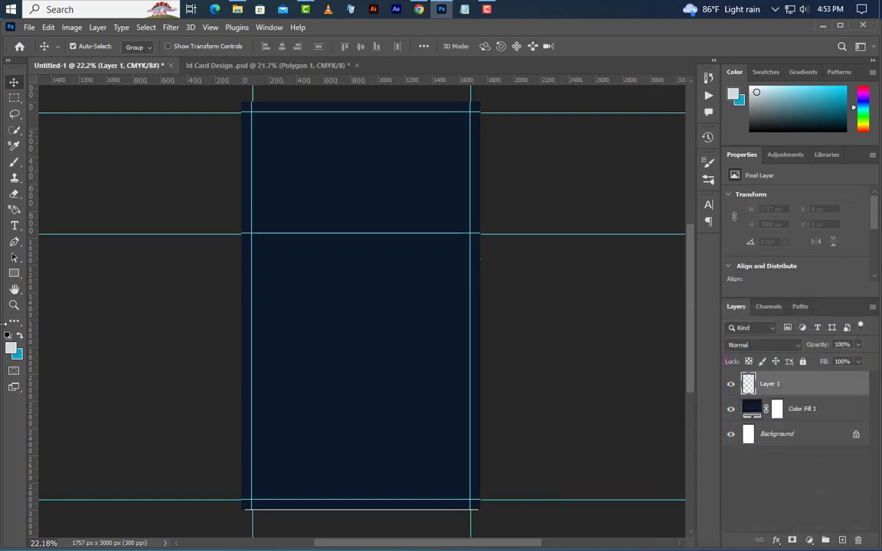
right_click(15, 274)
left_click(63, 309)
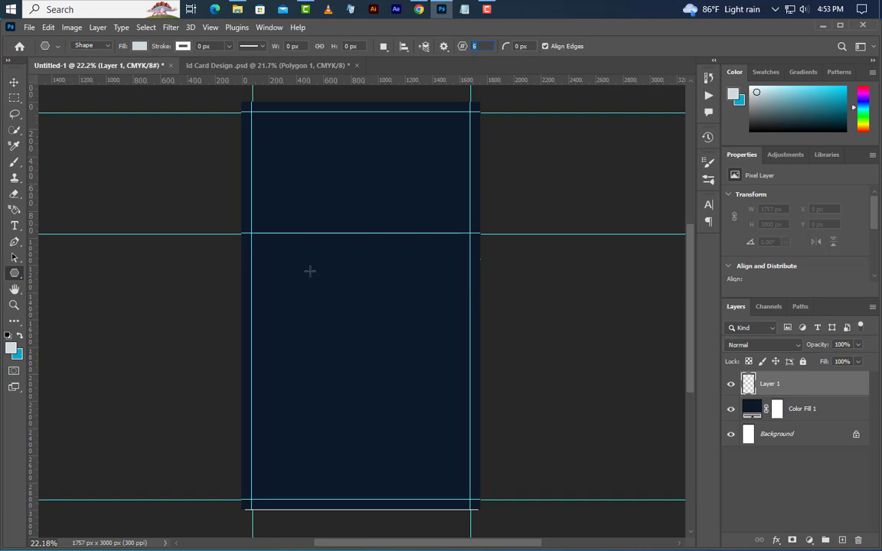
Step: Draw a hexagon, rotate it 90° clockwise, and set its top on the guide
left_click_drag(309, 270, 460, 486)
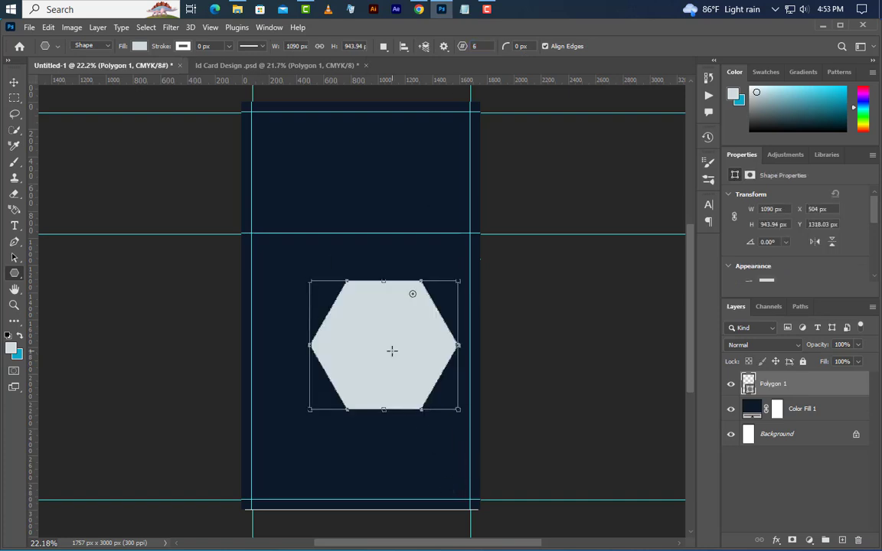
right_click(392, 351)
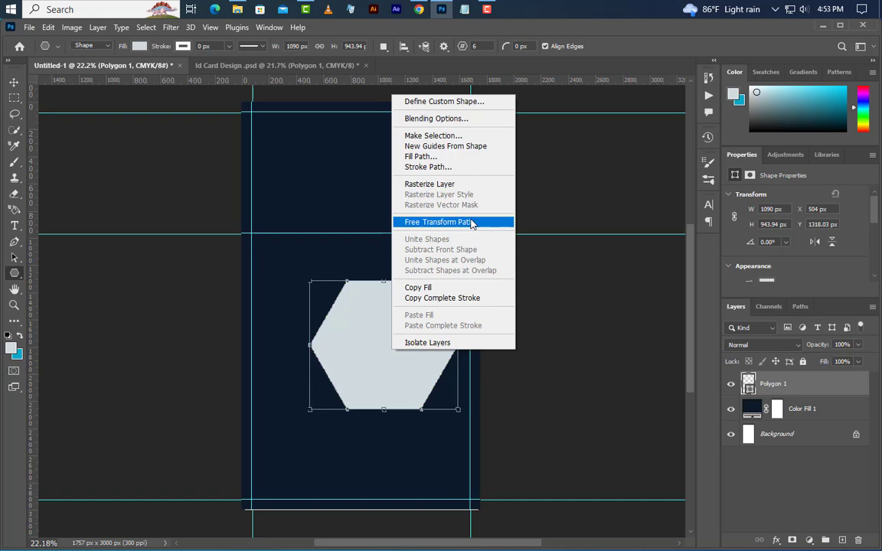
left_click(470, 222)
right_click(405, 346)
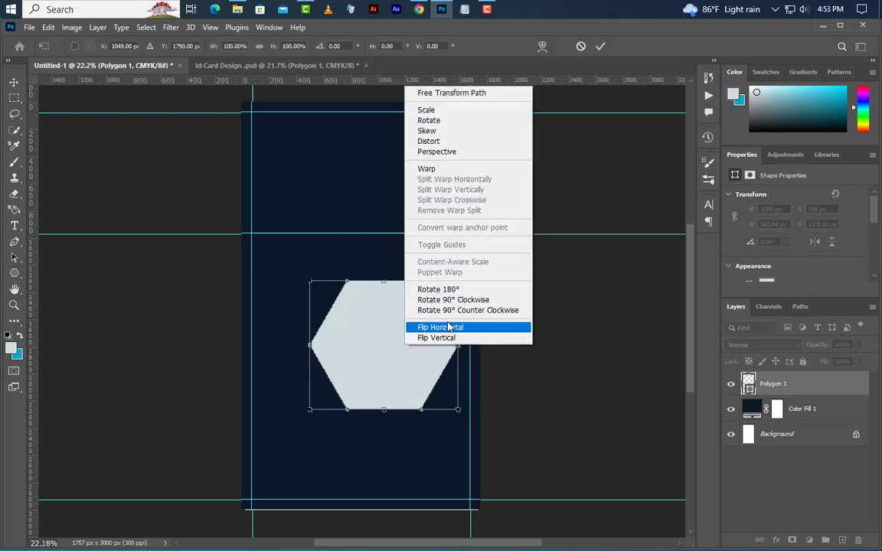
left_click(458, 300)
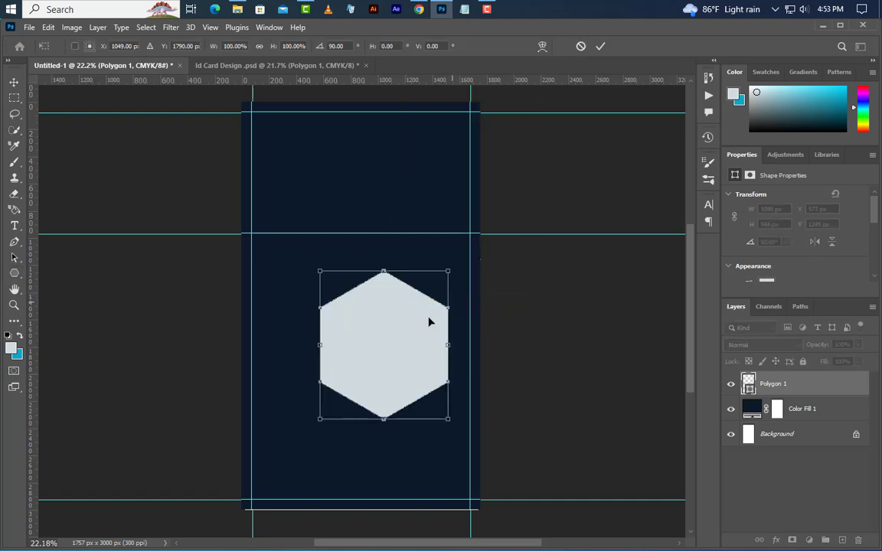
left_click_drag(378, 273, 391, 300)
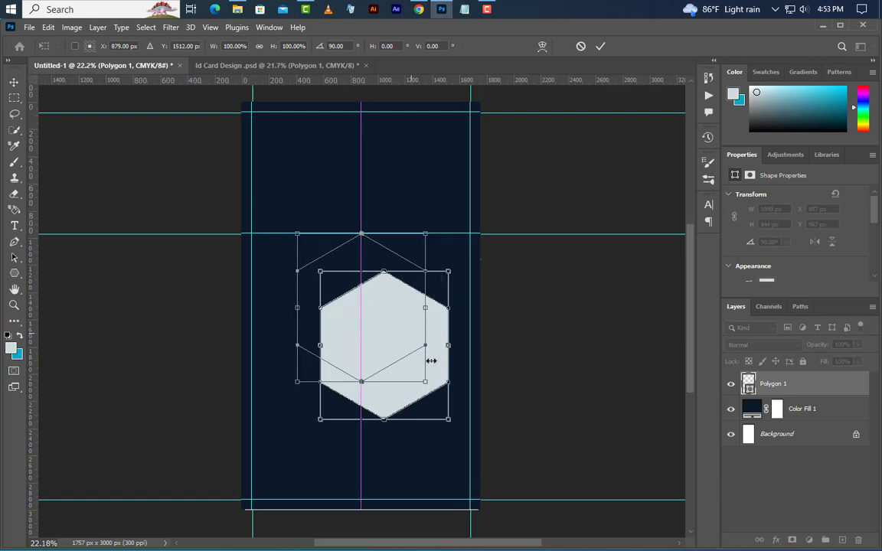
left_click(601, 48)
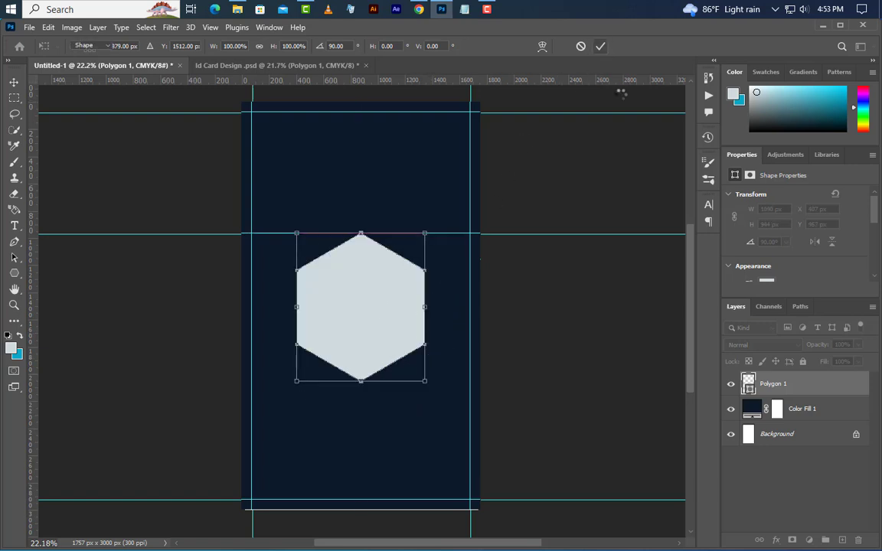
Step: Duplicate the hexagon layer as Polygon 1 copy
right_click(813, 387)
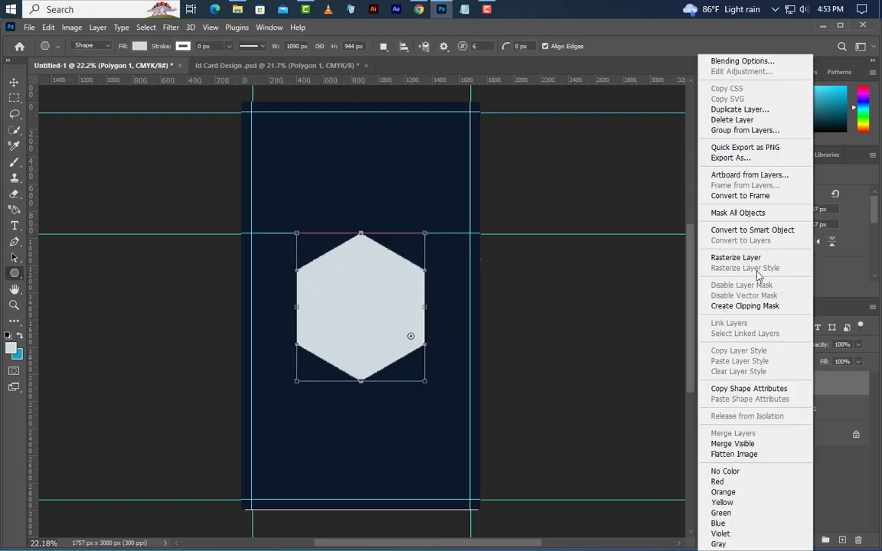
left_click(740, 109)
left_click(542, 165)
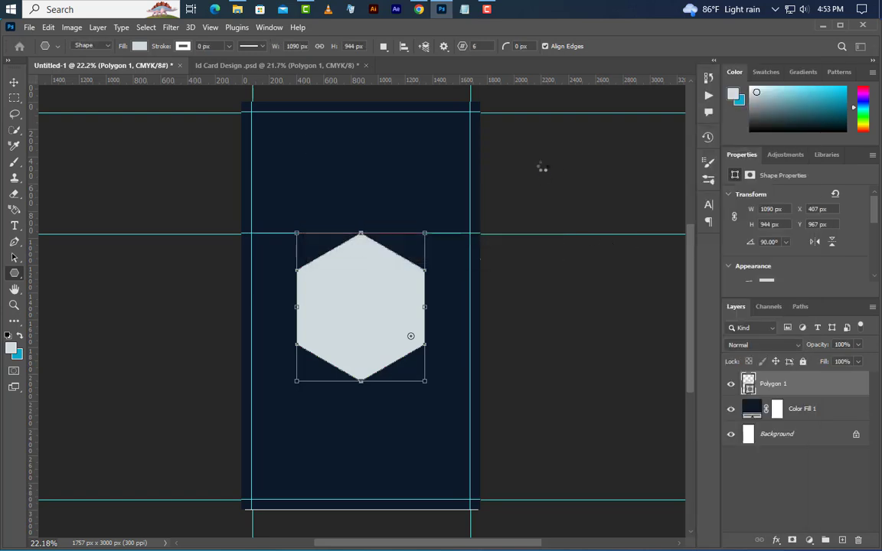
Step: Hide Polygon 1 and enlarge Polygon 1 copy over the card's lower part
left_click(731, 410)
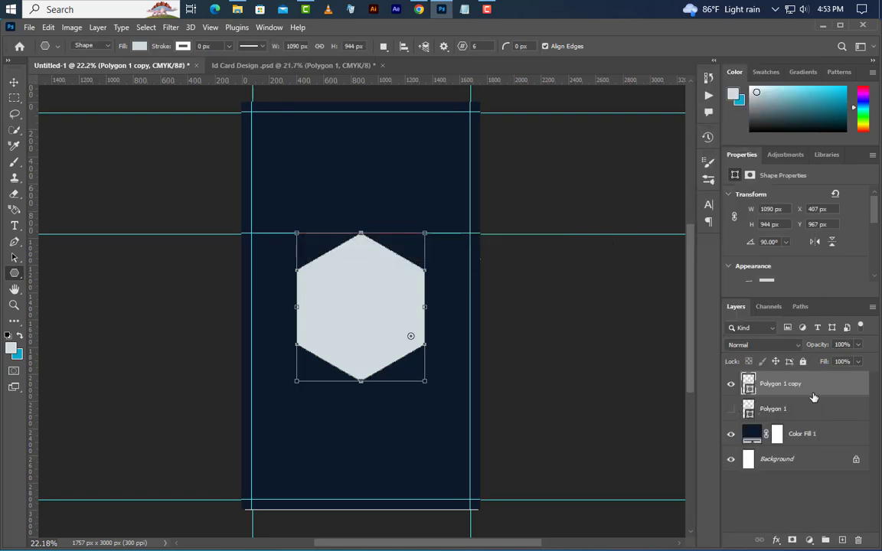
scroll(357, 351, "down", 3)
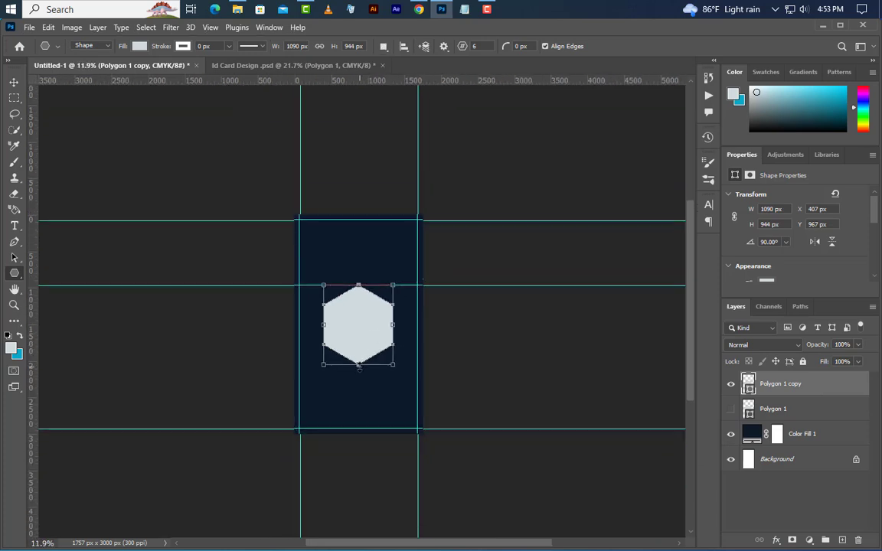
left_click_drag(358, 367, 359, 486)
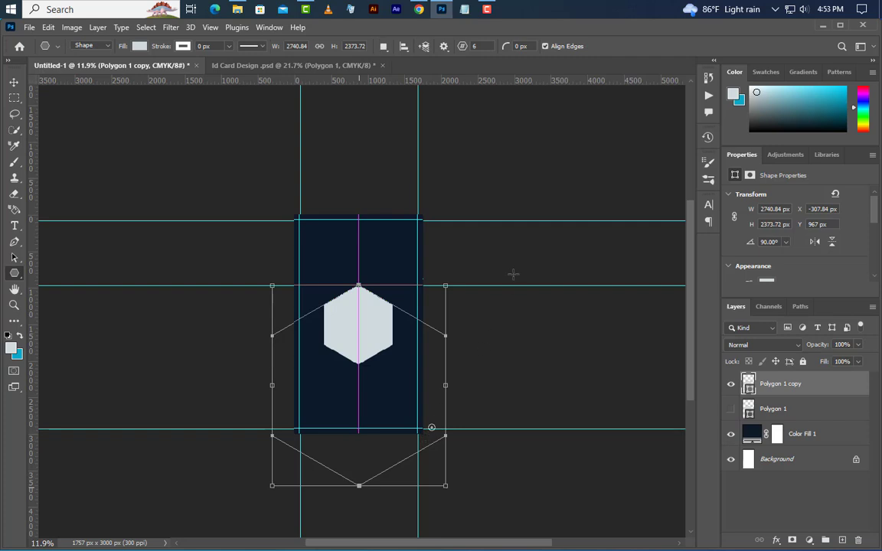
scroll(407, 332, "up", 3)
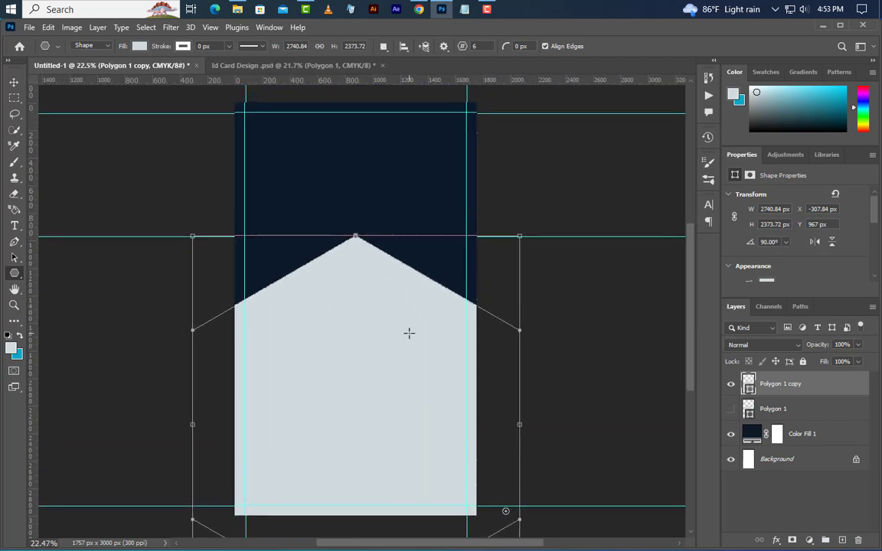
Step: Change Polygon 1 copy's fill colour to white
left_click(13, 82)
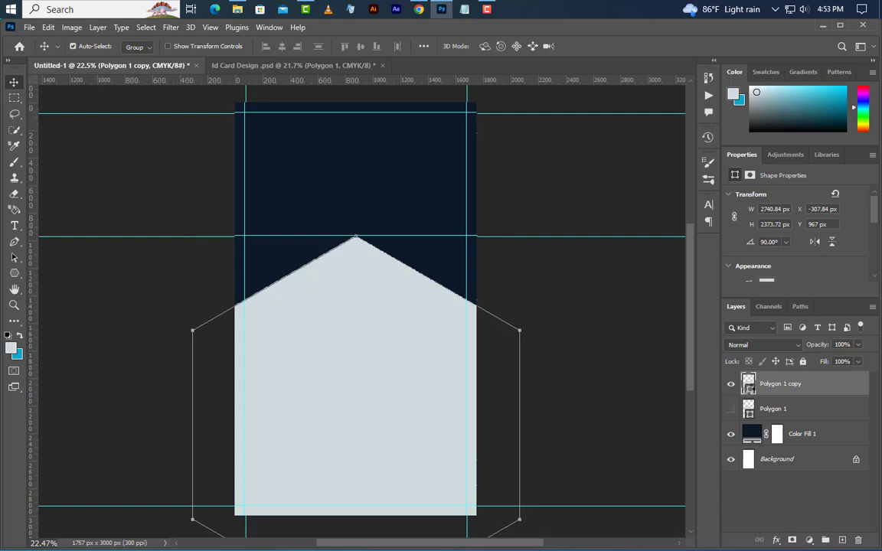
double_click(748, 385)
left_click_drag(680, 393, 544, 329)
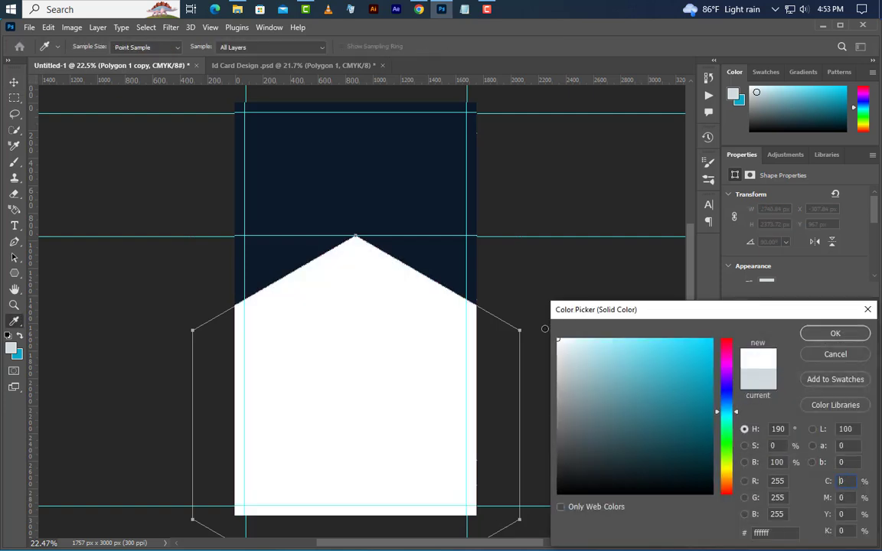
left_click(834, 334)
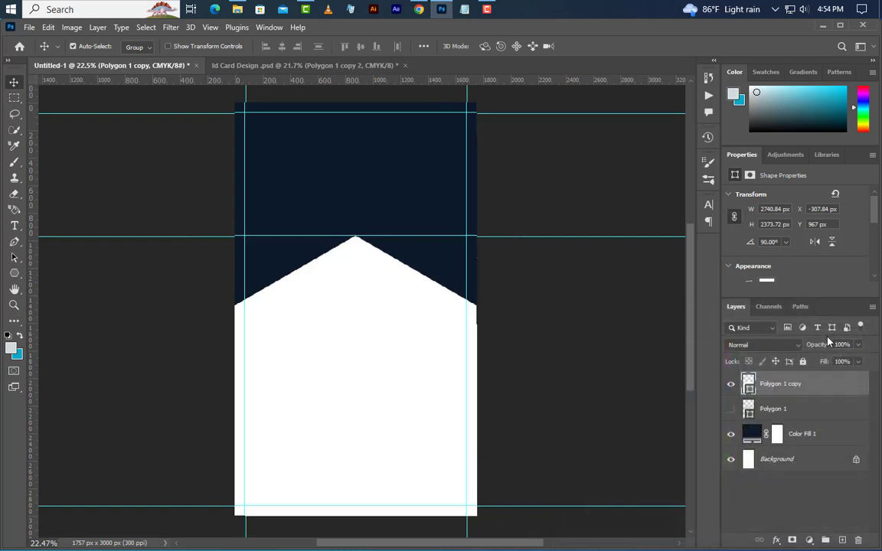
Step: Move Polygon 1 above its copy, show it, and raise it to the card's top
left_click_drag(816, 406, 750, 409)
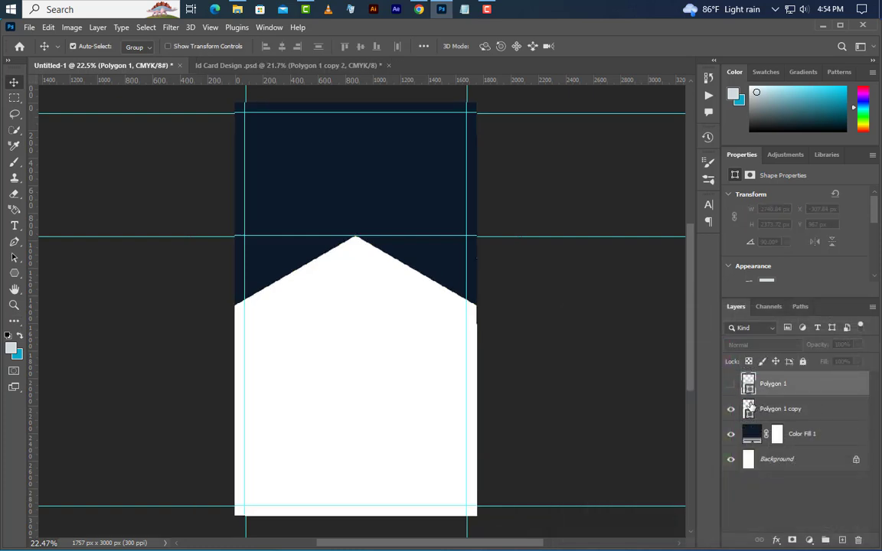
left_click(731, 385)
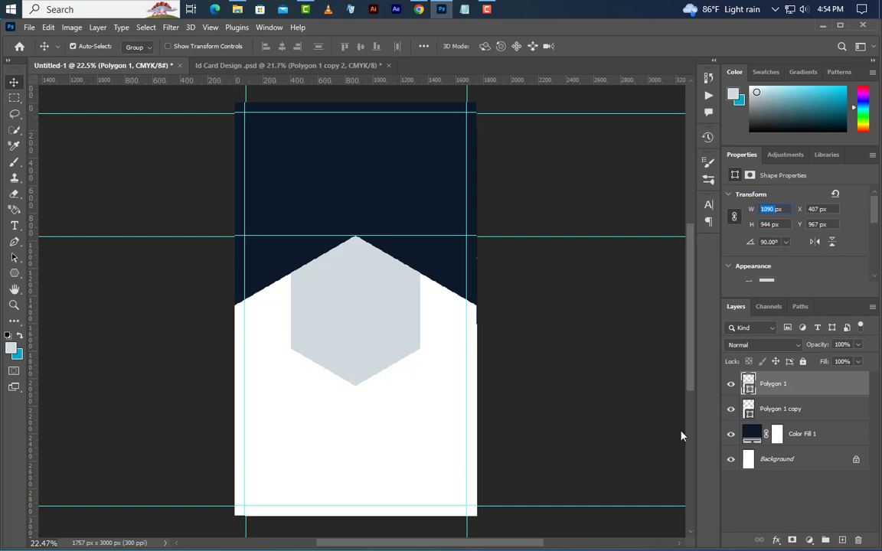
left_click_drag(366, 349, 367, 198)
scroll(360, 115, "up", 6)
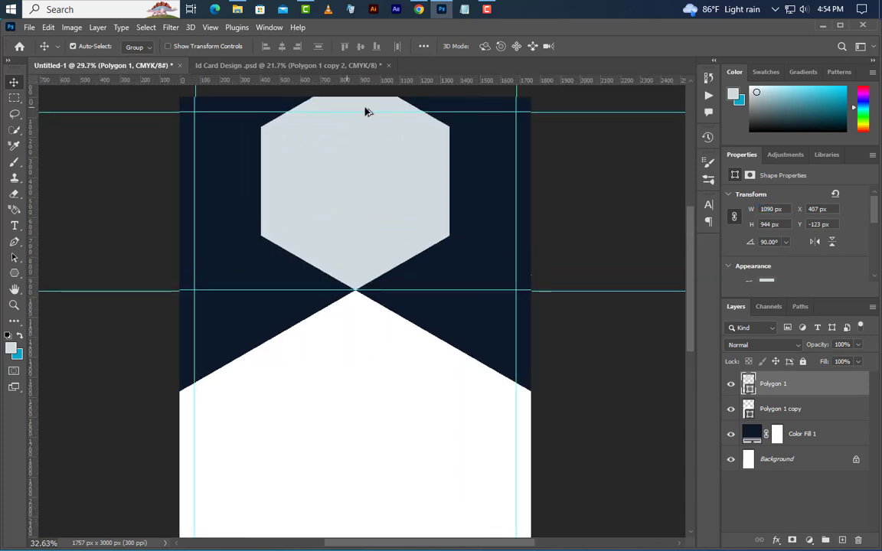
right_click(18, 274)
Step: Draw a grey rectangle over the hexagon's top, stretched past the card's top edge
left_click(68, 274)
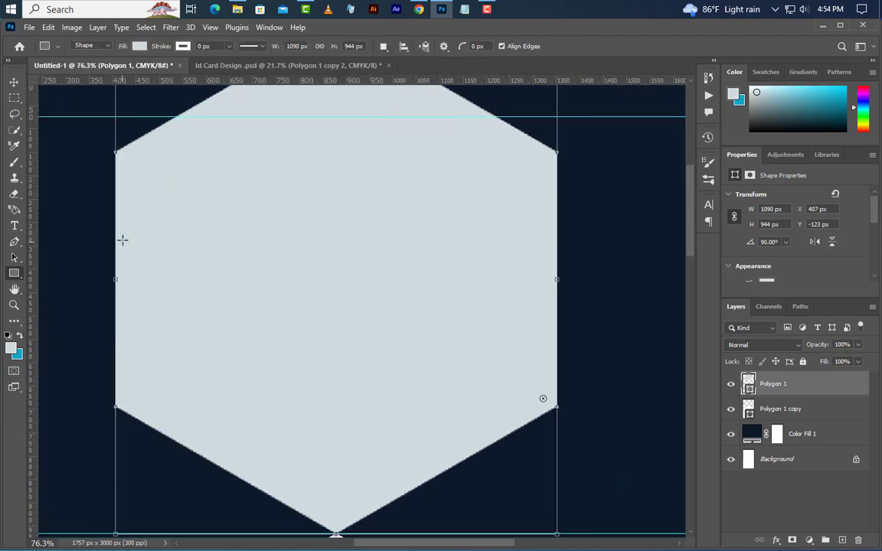
left_click_drag(115, 235, 556, 110)
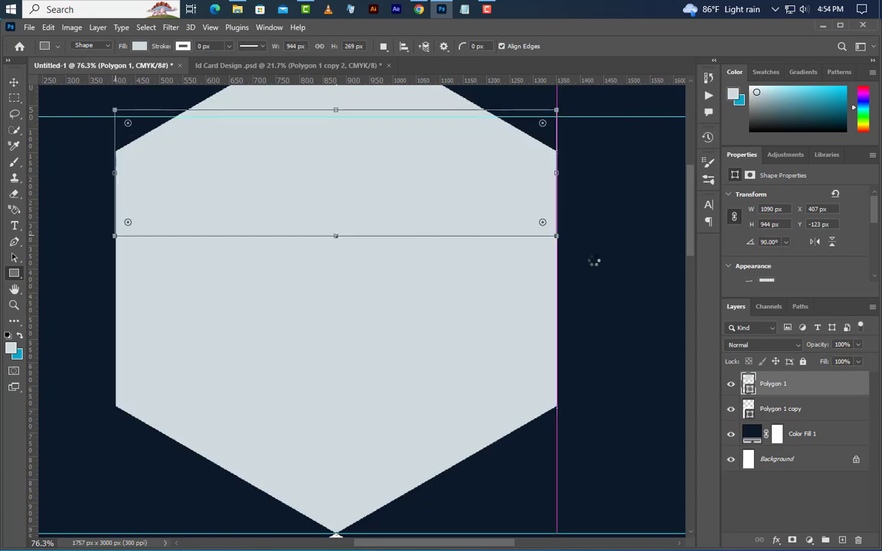
scroll(466, 354, "down", 5)
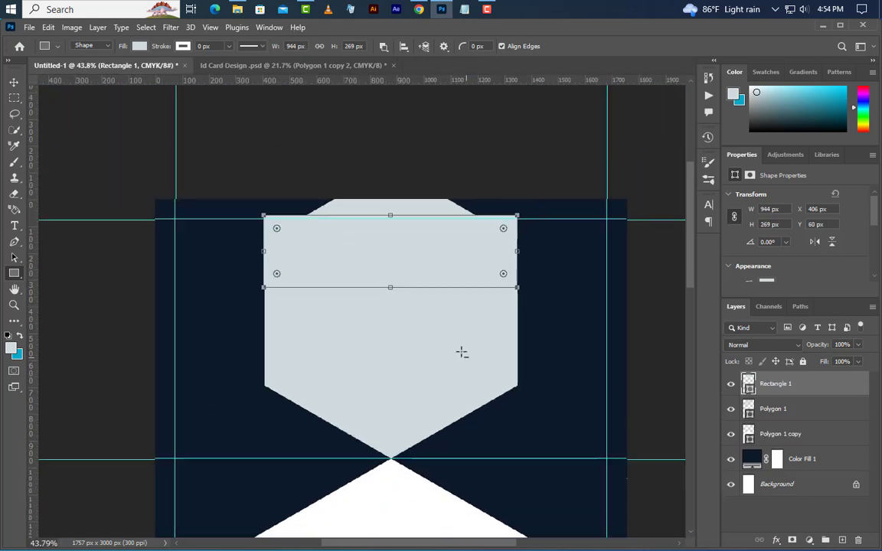
left_click_drag(390, 211, 395, 146)
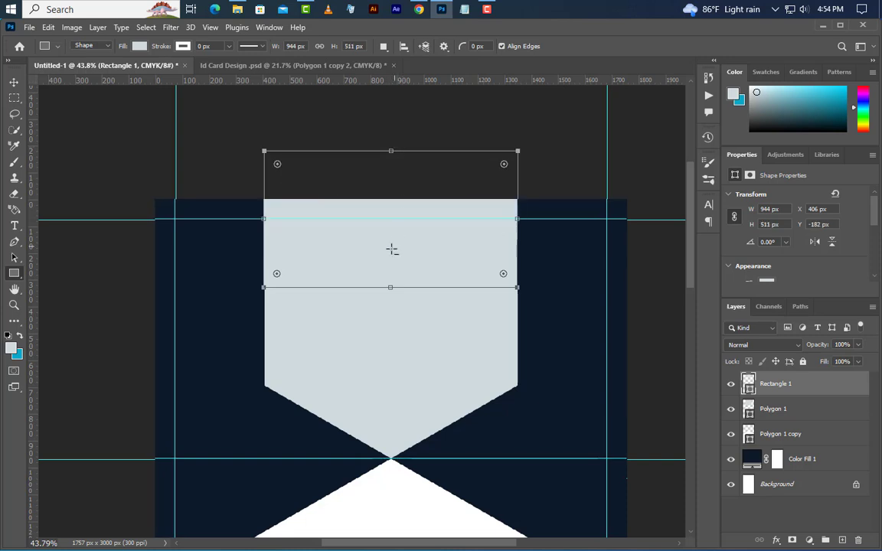
scroll(392, 249, "down", 9)
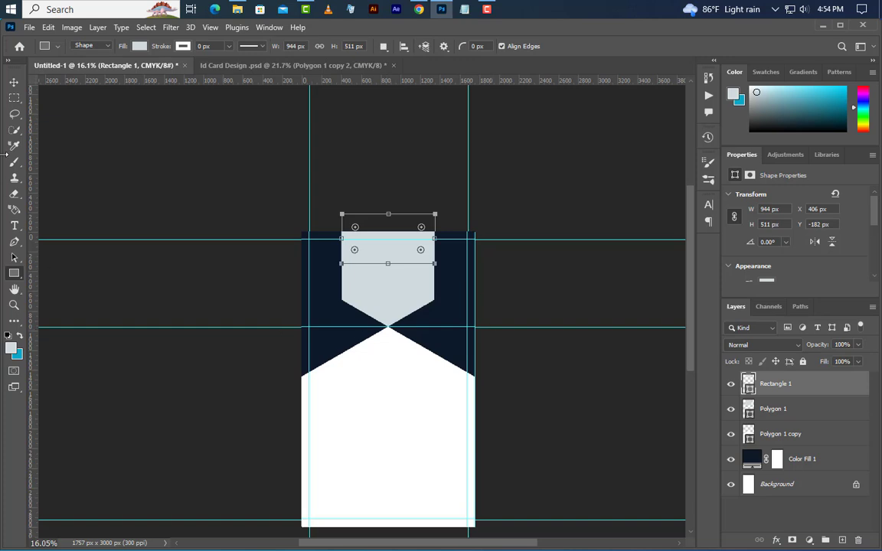
Step: Duplicate Polygon 1 as Polygon 1 copy 2 and move it above Rectangle 1
left_click(14, 81)
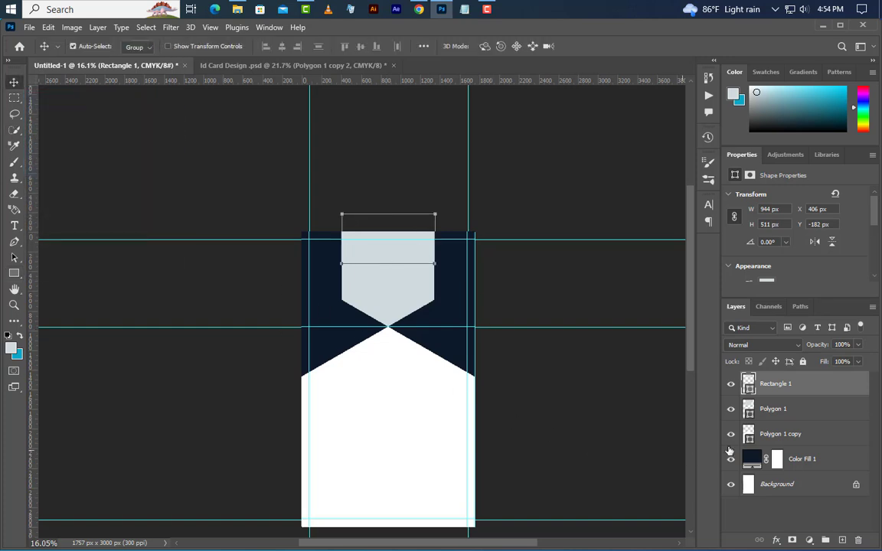
left_click(810, 417)
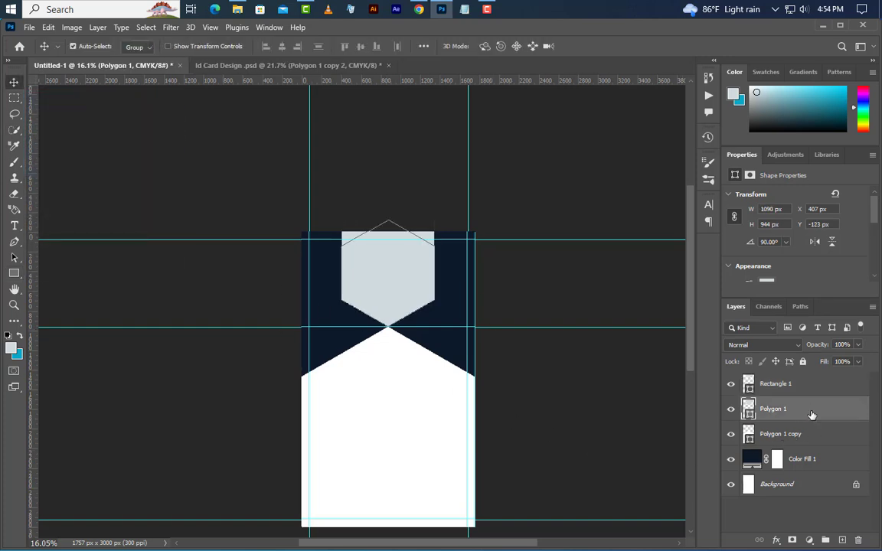
right_click(811, 419)
left_click(737, 109)
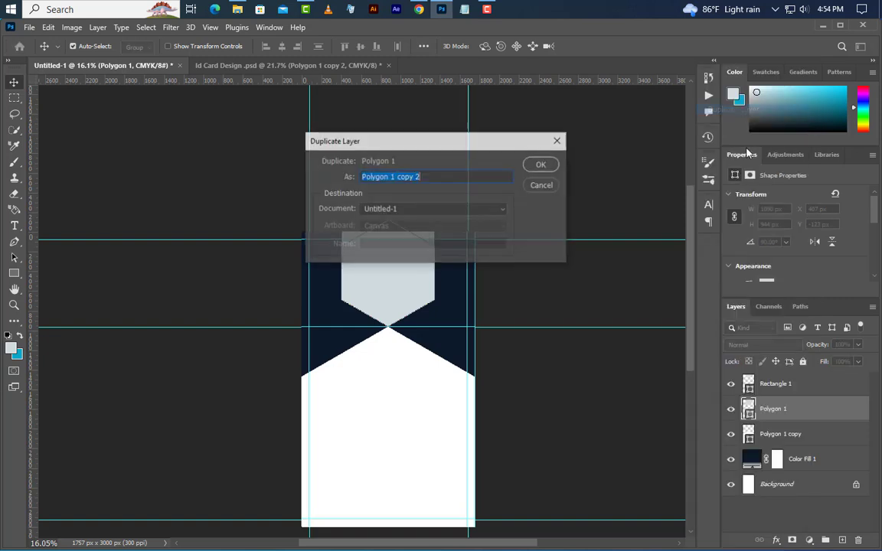
left_click(541, 165)
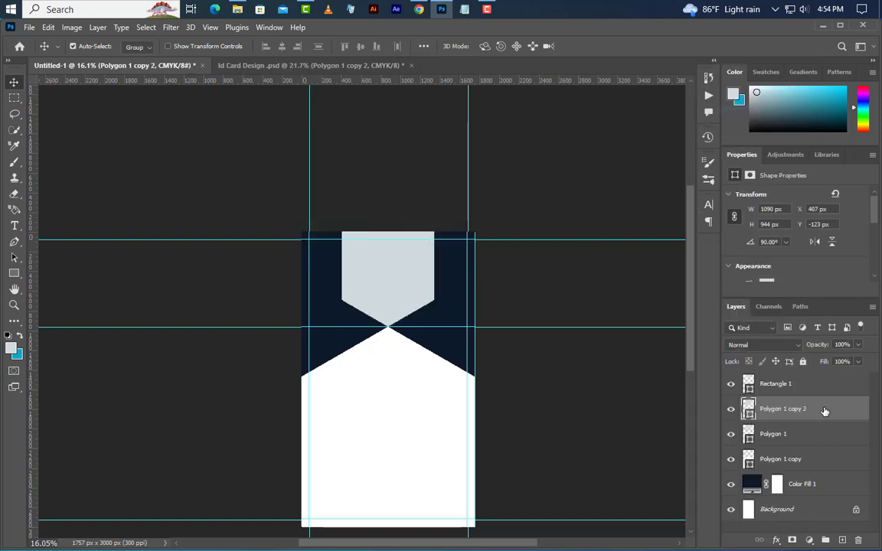
left_click_drag(824, 410, 820, 372)
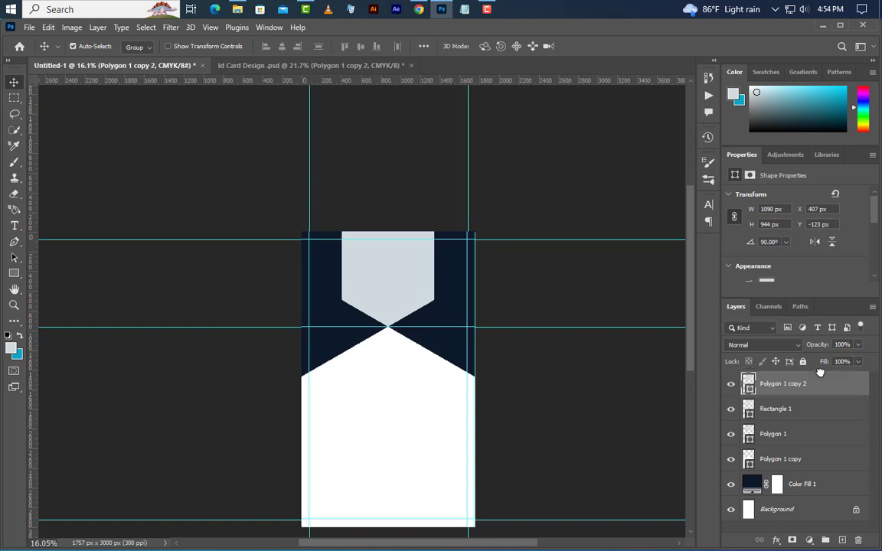
Step: Group Rectangle 1 and Polygon 1 into Group 1
left_click(796, 414)
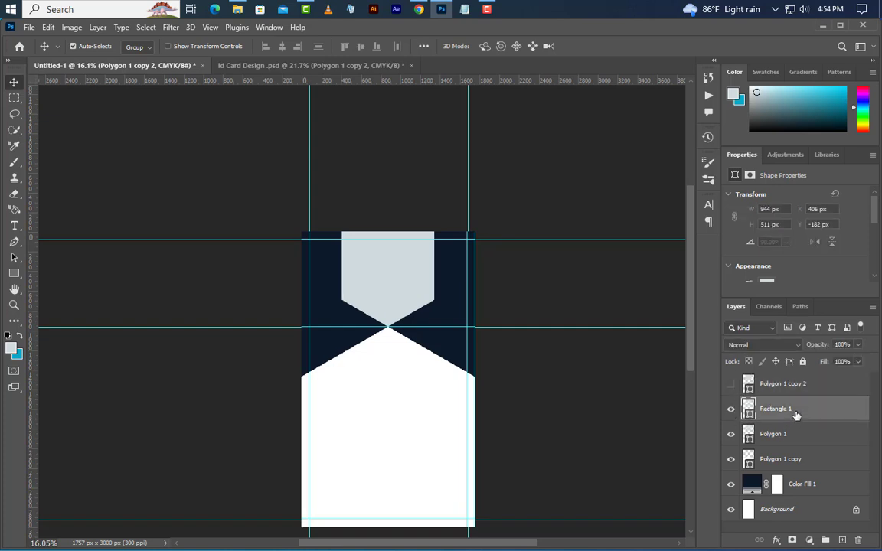
left_click(804, 436, "shift")
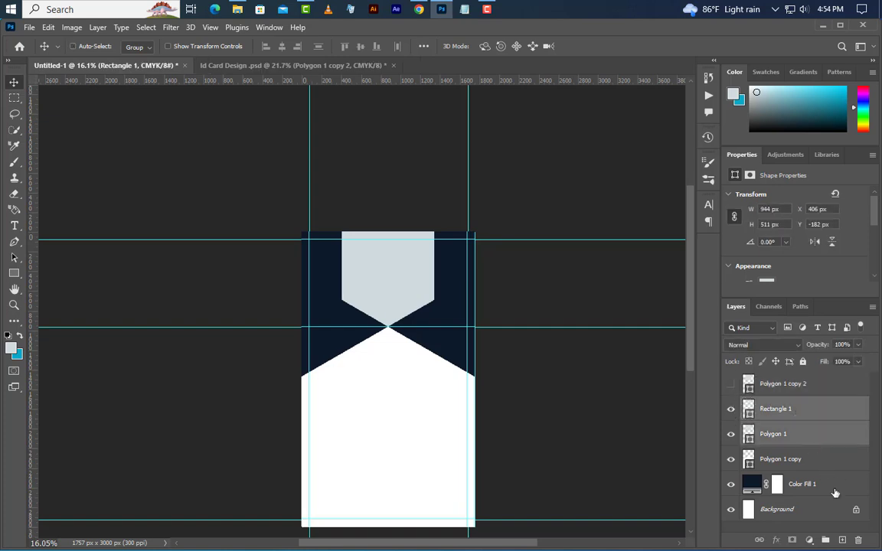
left_click(826, 540)
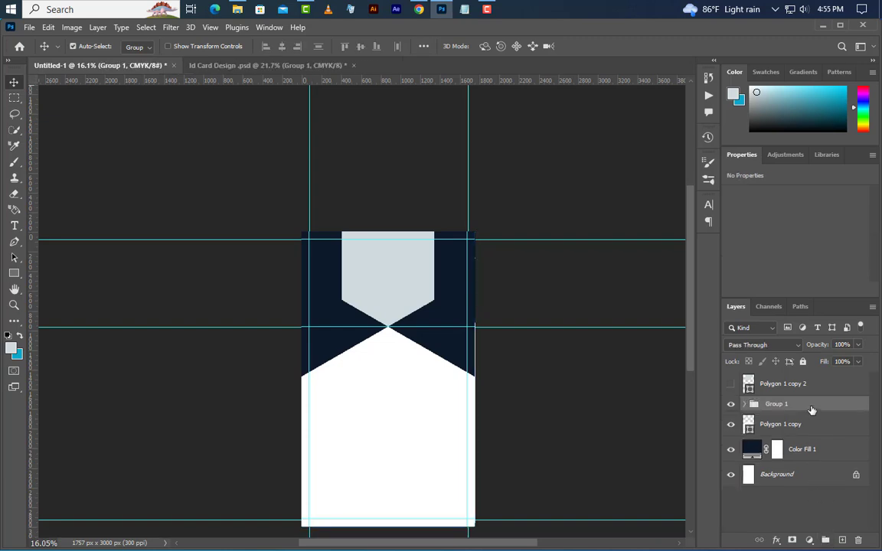
Step: Give Group 1 a #109fda Color Overlay and set its opacity to 50%
right_click(811, 411)
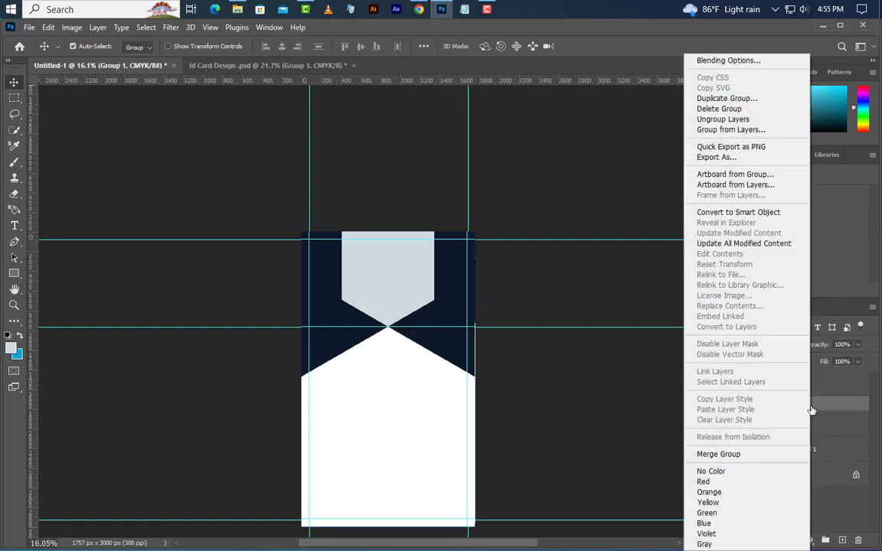
left_click(760, 63)
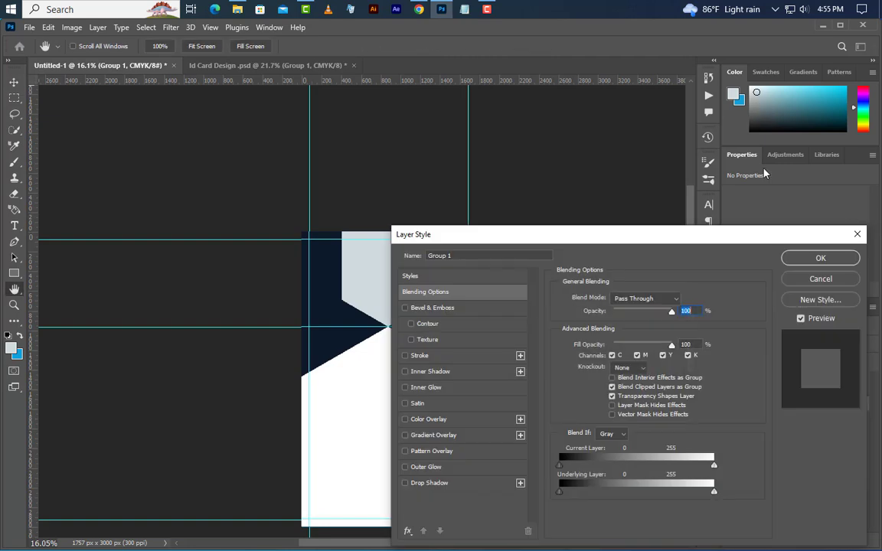
left_click(499, 420)
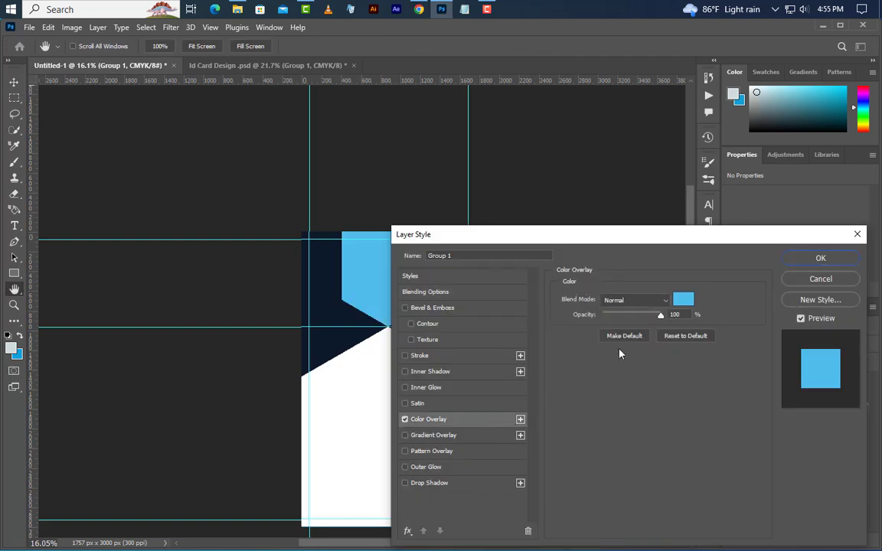
left_click(683, 300)
left_click(702, 361)
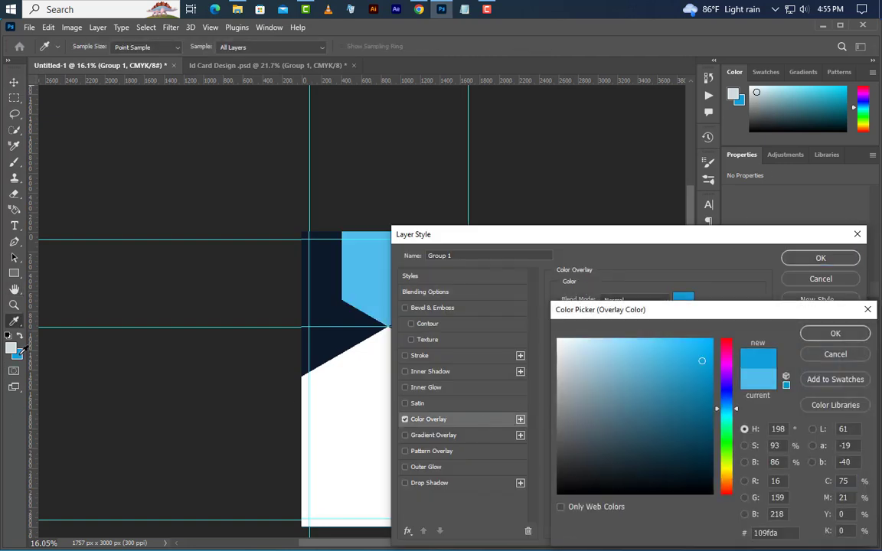
left_click(832, 334)
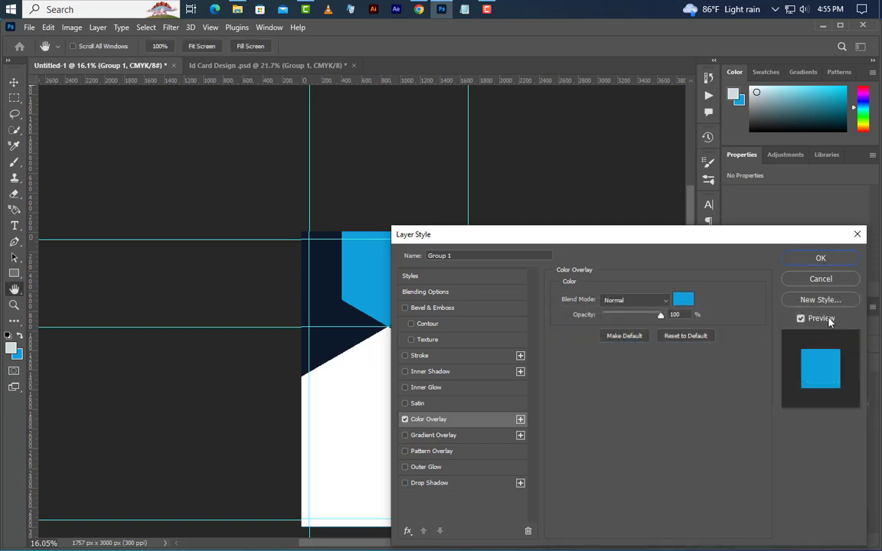
left_click(823, 260)
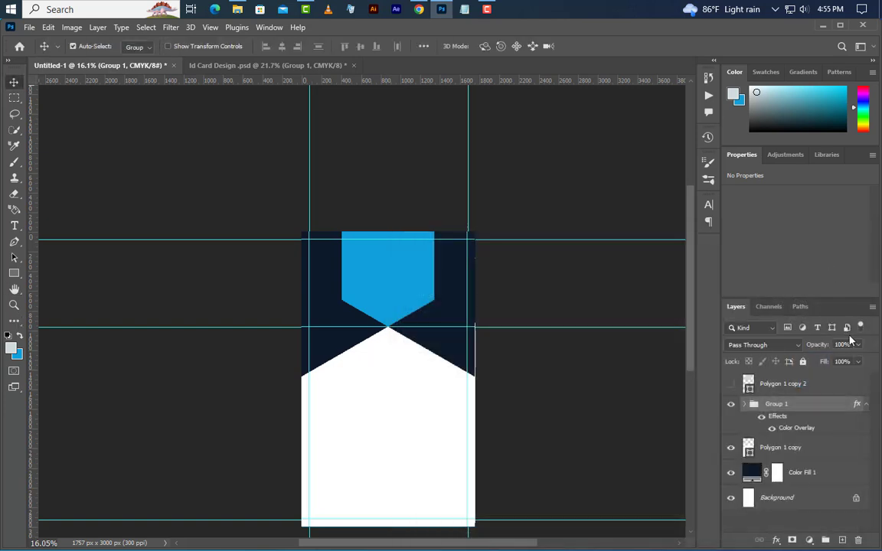
type("50")
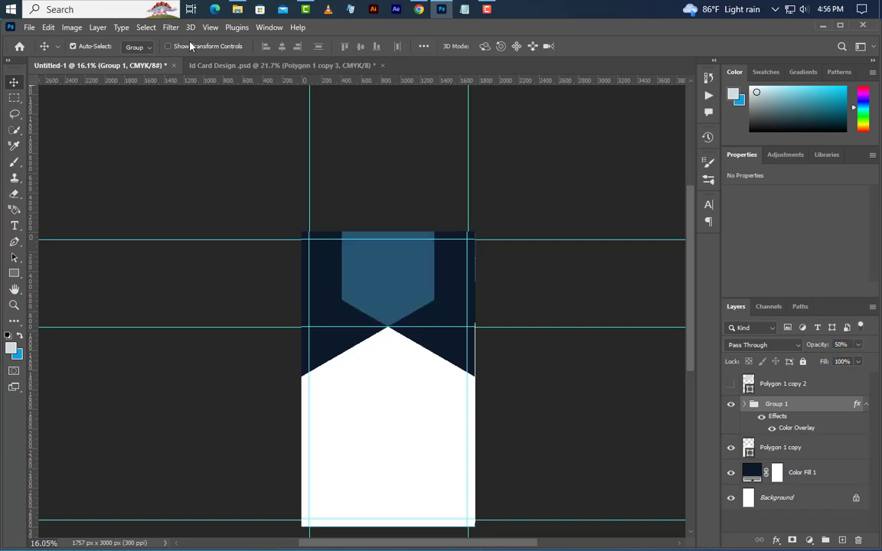
Step: Add a horizontal guide at 1635 px
left_click(210, 27)
mouse_move(258, 349)
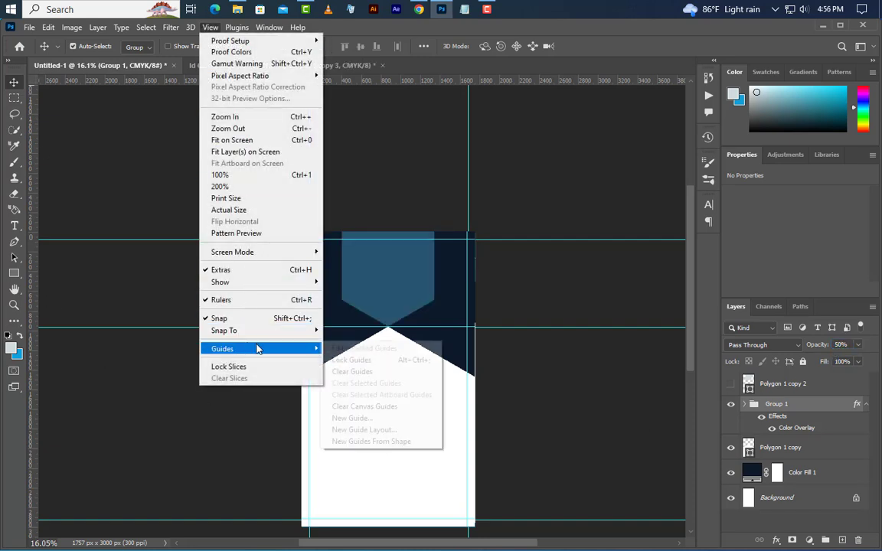
left_click(352, 418)
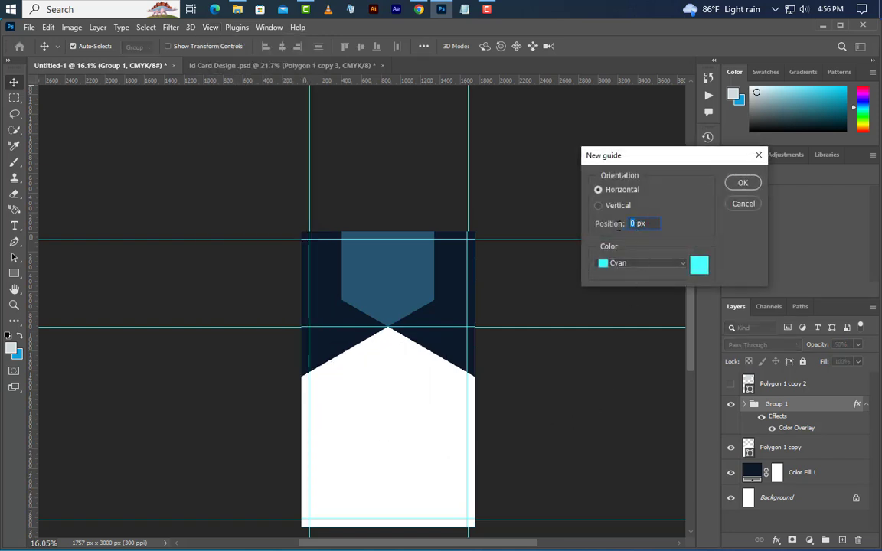
type("1635")
left_click(742, 182)
Step: Show Polygon 1 copy 2, resize it to 935 px wide, and move it down
left_click(778, 387)
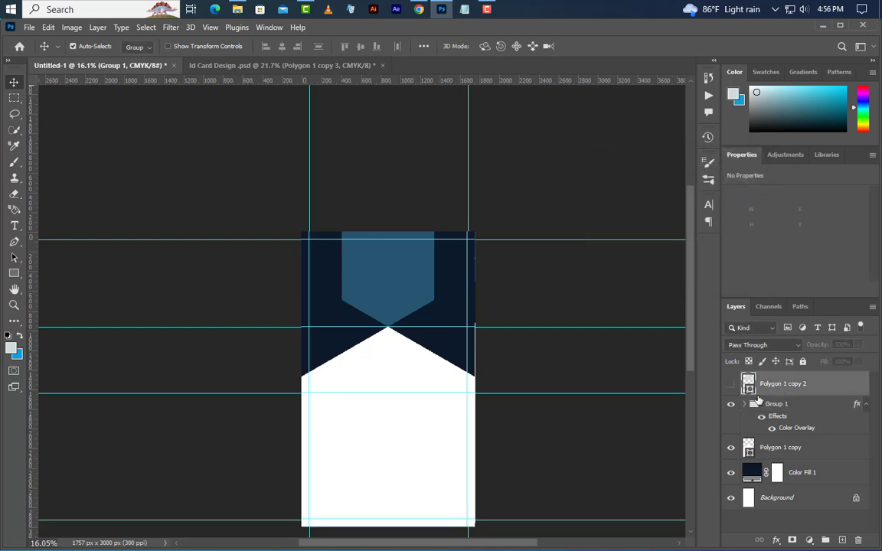
left_click(731, 386)
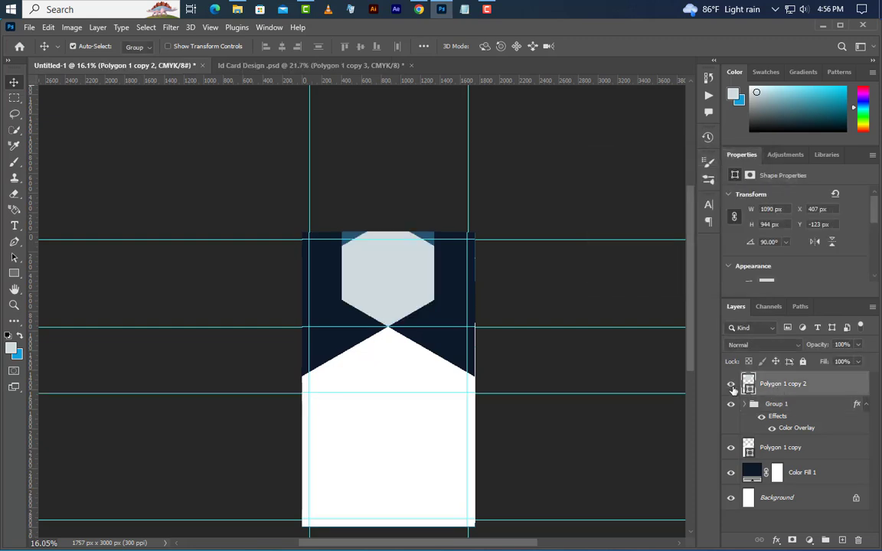
left_click(755, 210)
type("8")
key("Return")
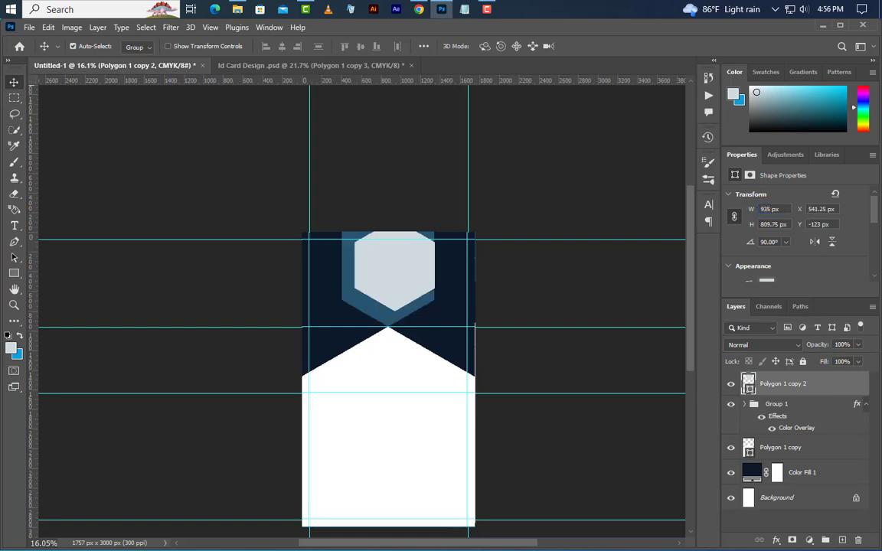
left_click_drag(410, 292, 400, 369)
scroll(404, 366, "up", 4)
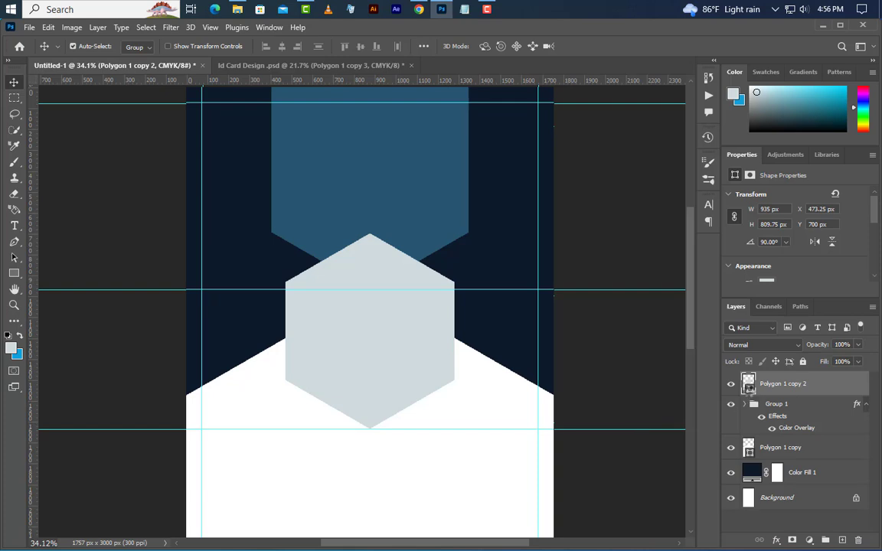
Step: Fill the hexagon copy with blue #109fda
double_click(748, 386)
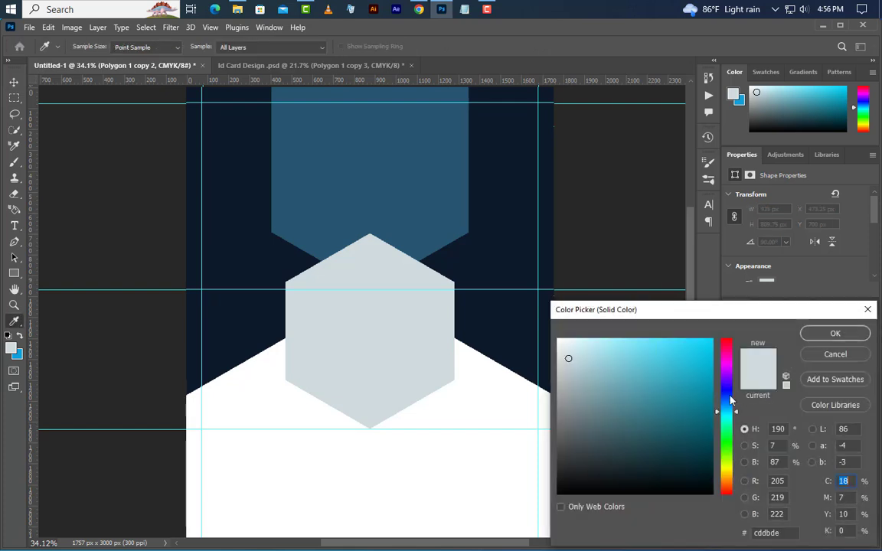
left_click(23, 352)
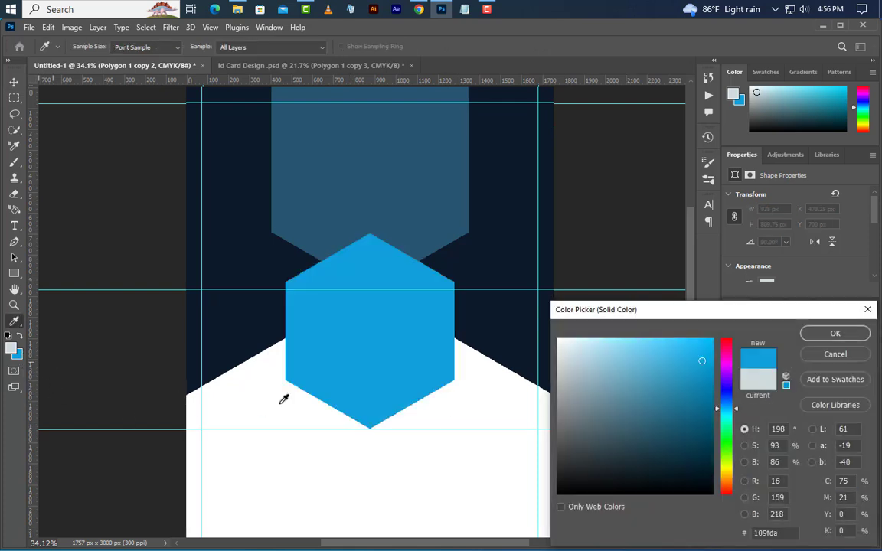
left_click(835, 332)
scroll(445, 421, "down", 3)
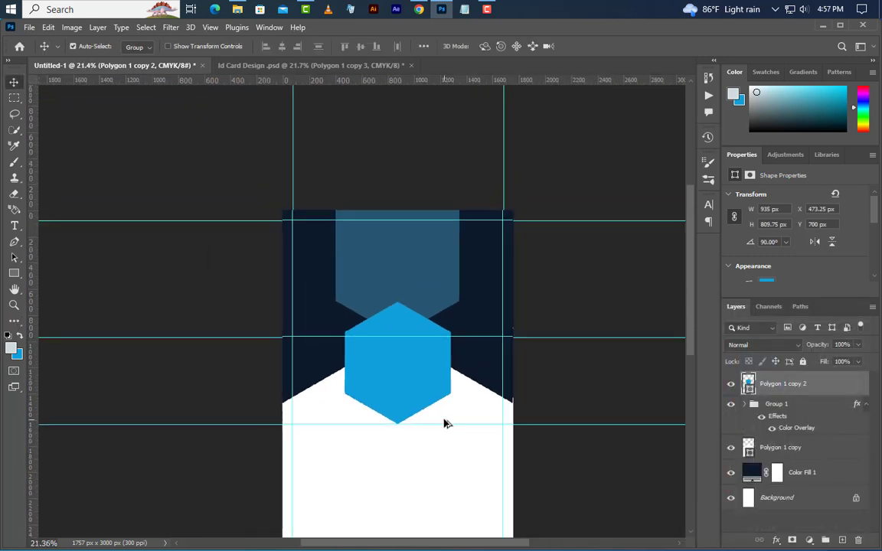
Step: Choose the Rectangle tool and add a new empty layer above the hexagon
left_click(14, 273)
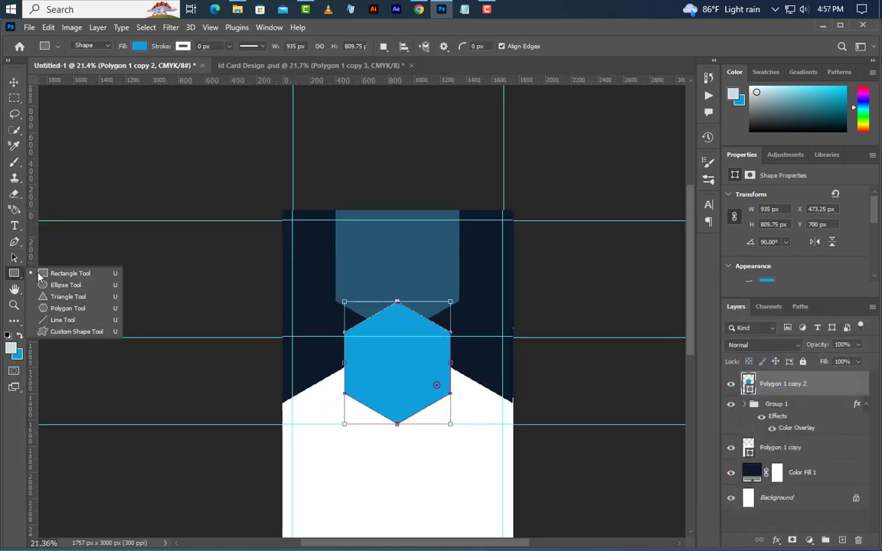
left_click(71, 275)
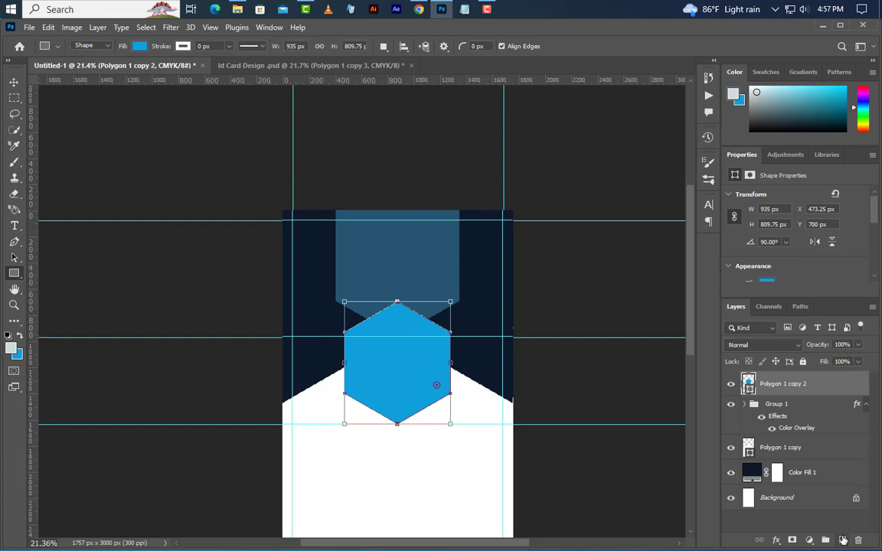
left_click(843, 540)
left_click(843, 540)
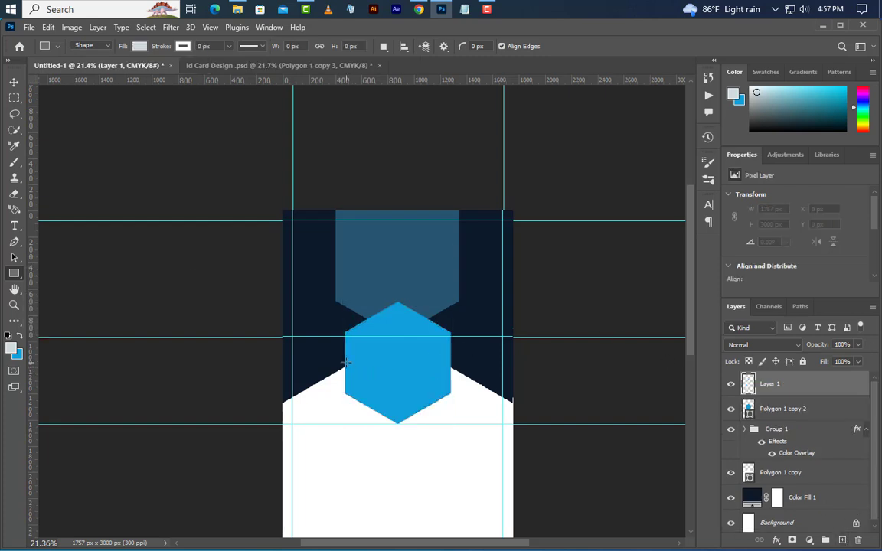
Step: Draw an 810 × 1485 px rectangle rising from the hexagon past the card's top
left_click_drag(345, 362, 450, 168)
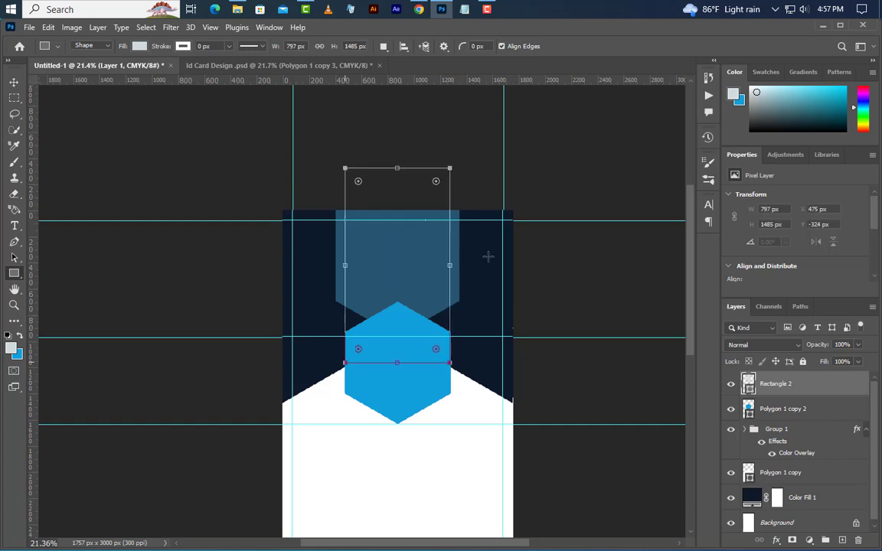
scroll(404, 378, "up", 12)
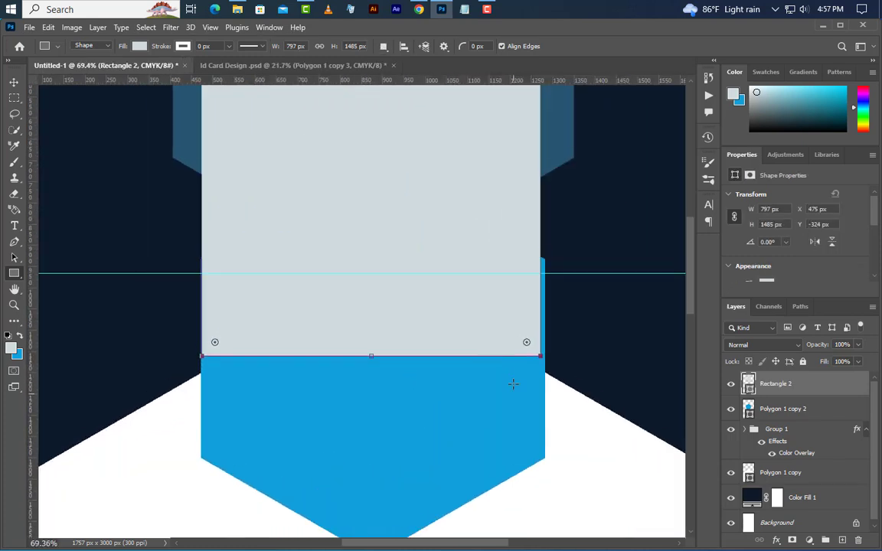
scroll(513, 385, "up", 3)
scroll(513, 384, "up", 1)
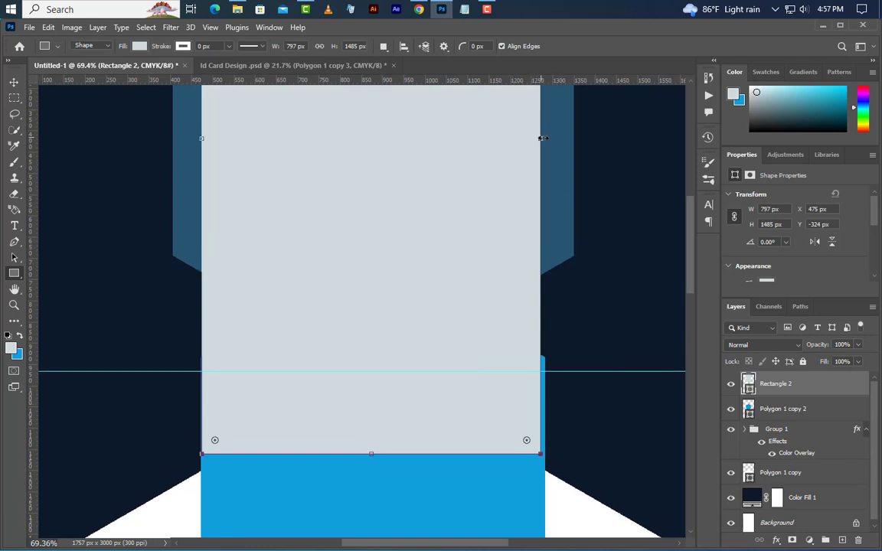
left_click_drag(541, 138, 545, 138)
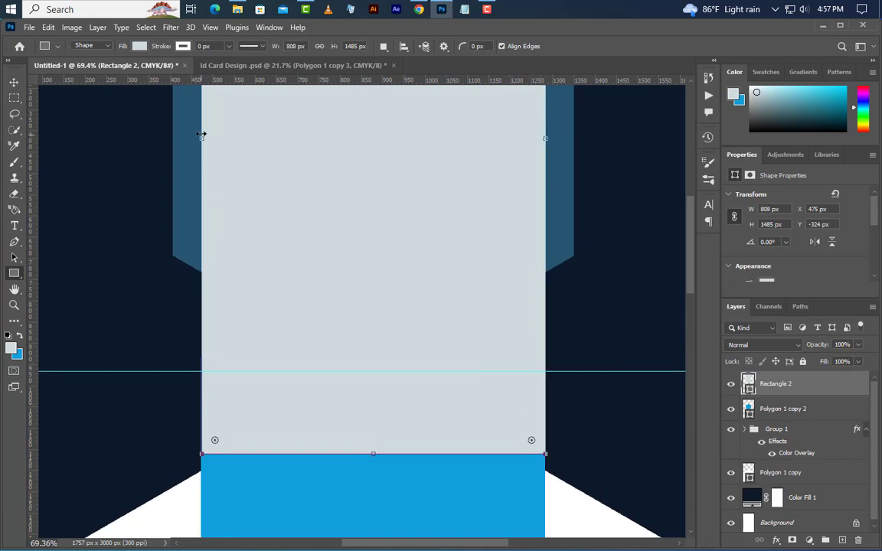
left_click_drag(200, 139, 198, 140)
scroll(372, 288, "down", 4)
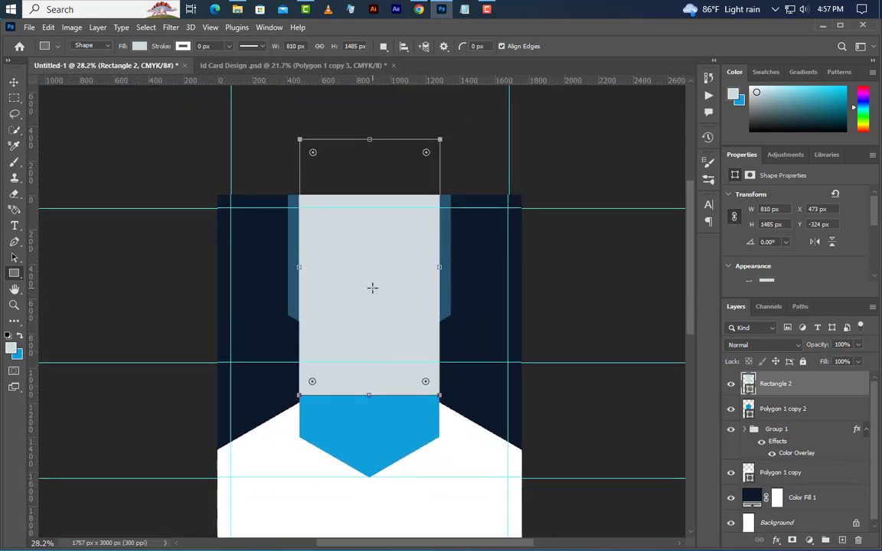
right_click(372, 288)
left_click(417, 415)
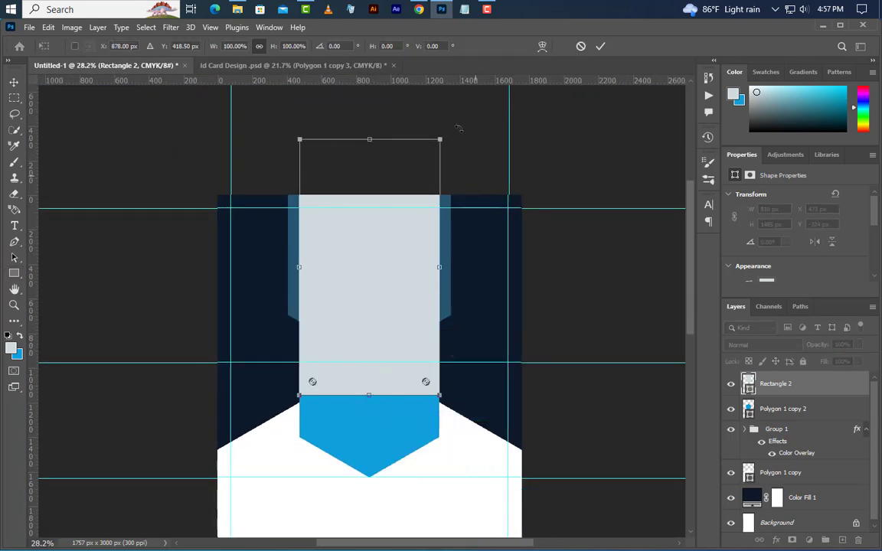
Step: Rotate the rectangle to exactly 60° and position it across the hexagon
left_click_drag(457, 128, 528, 222)
left_click_drag(380, 305, 461, 373)
left_click_drag(608, 217, 623, 254)
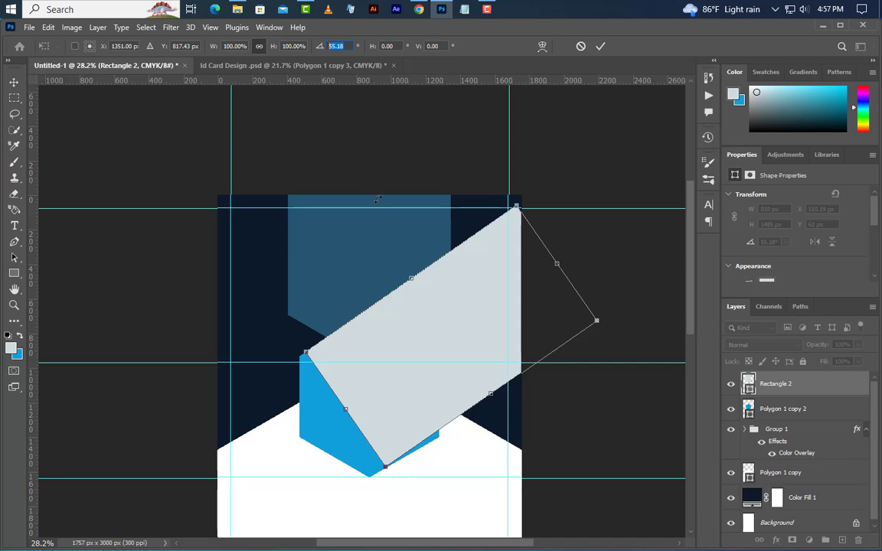
type("60")
key("Return")
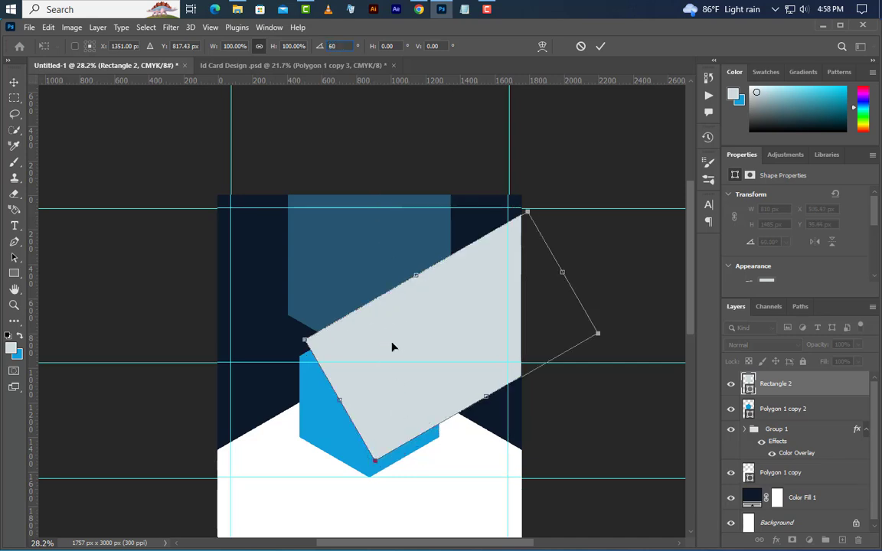
left_click_drag(412, 345, 446, 358)
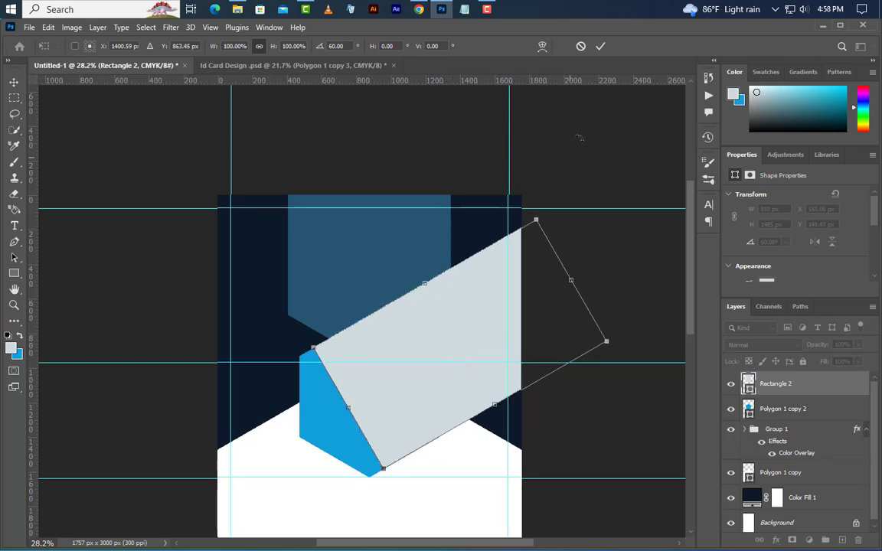
left_click(602, 46)
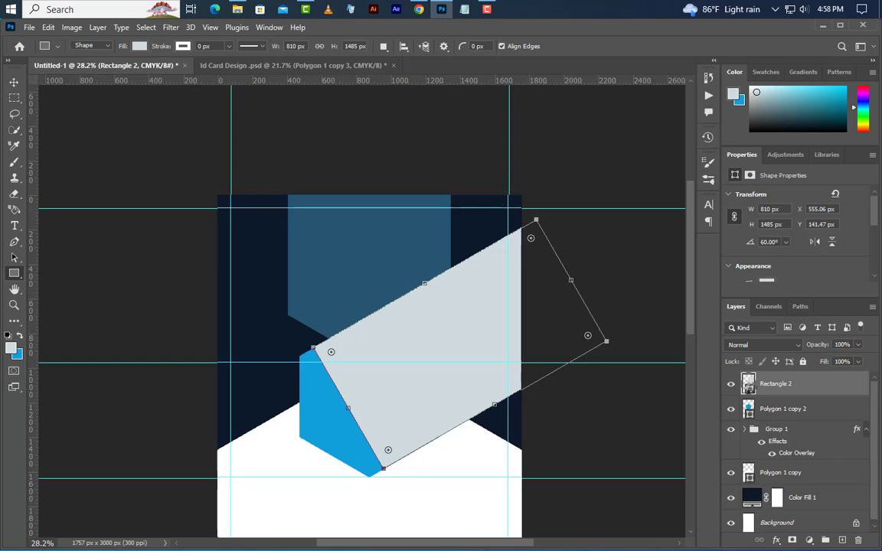
Step: Fill Rectangle 2 with blue #109fda and set its layer opacity to 50%
double_click(749, 387)
left_click(20, 354)
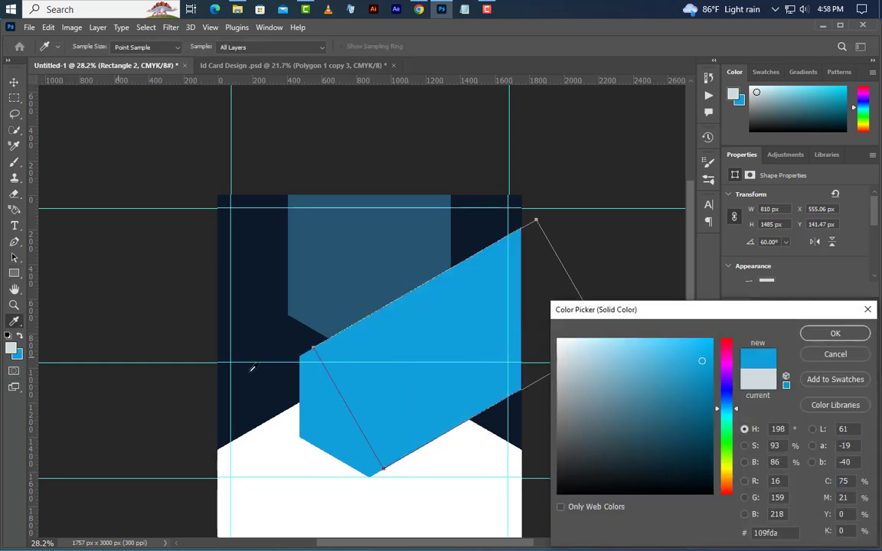
left_click(819, 340)
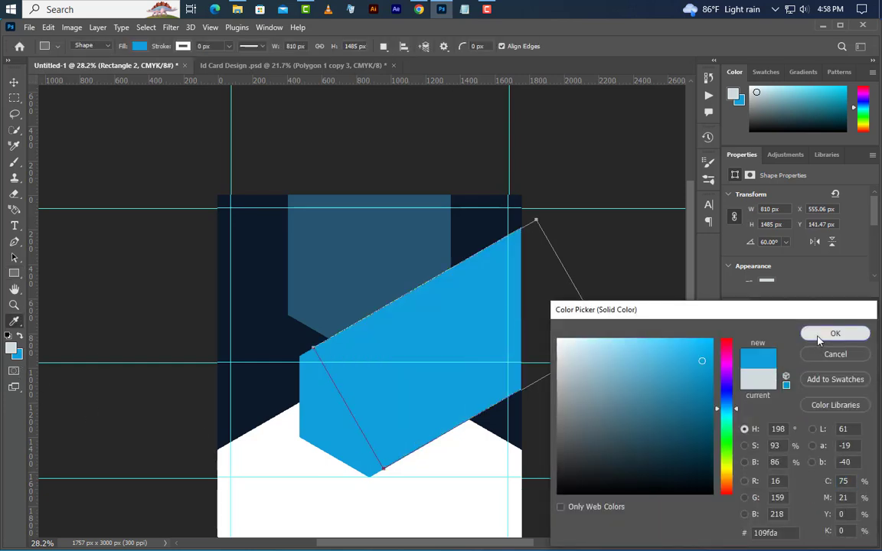
left_click(840, 345)
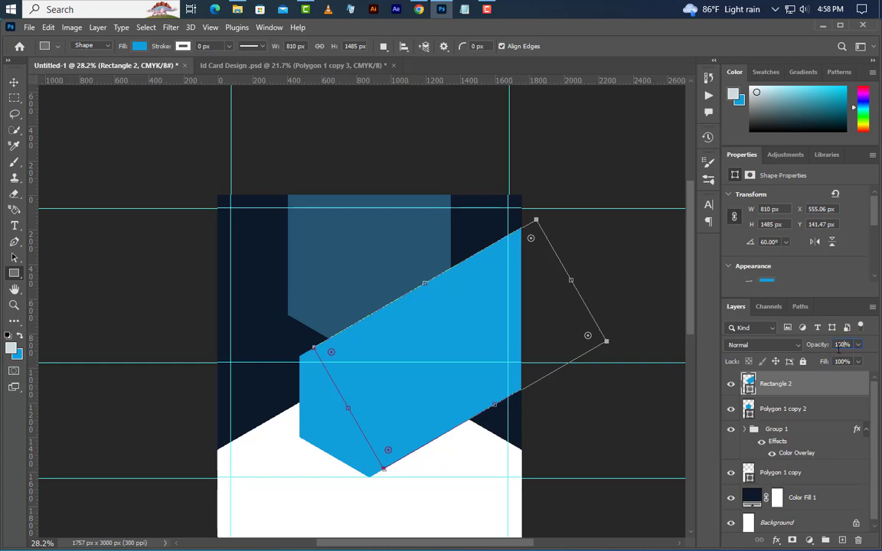
type("50")
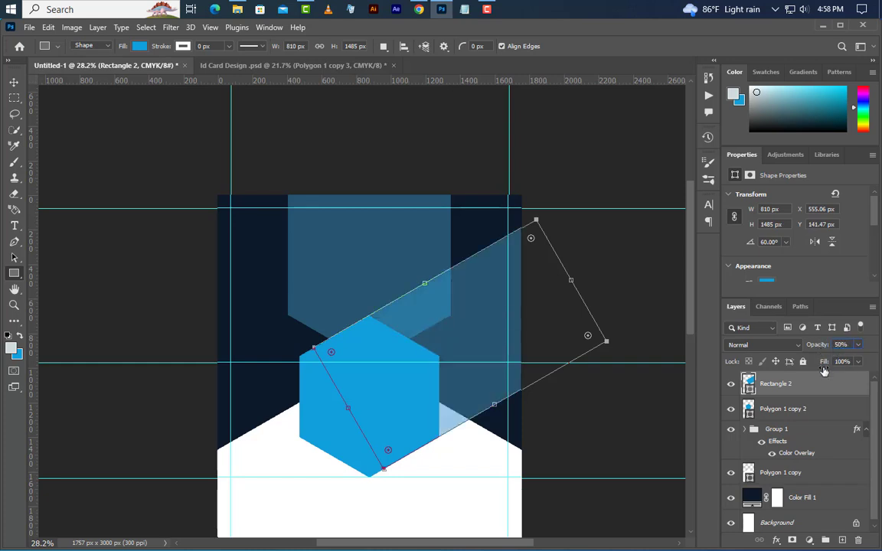
Step: Duplicate the blue band layer as Rectangle 2 copy
right_click(837, 390)
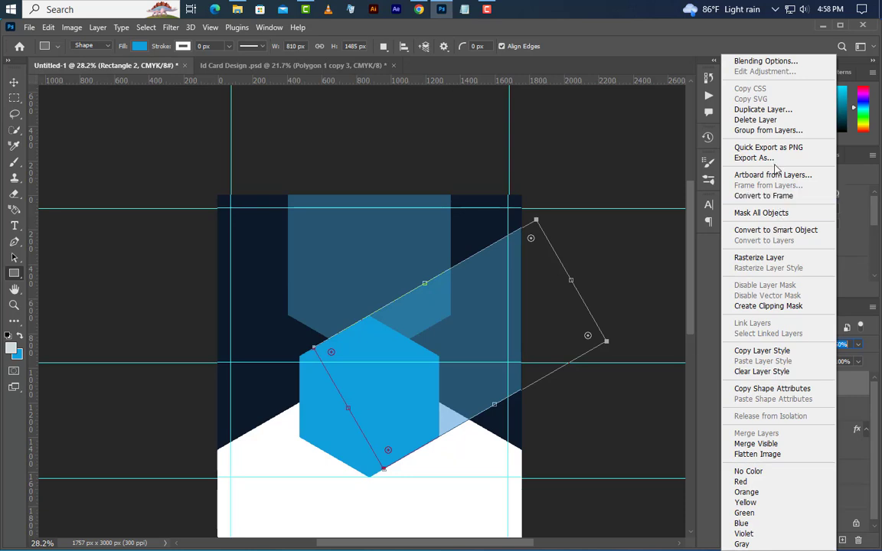
left_click(765, 111)
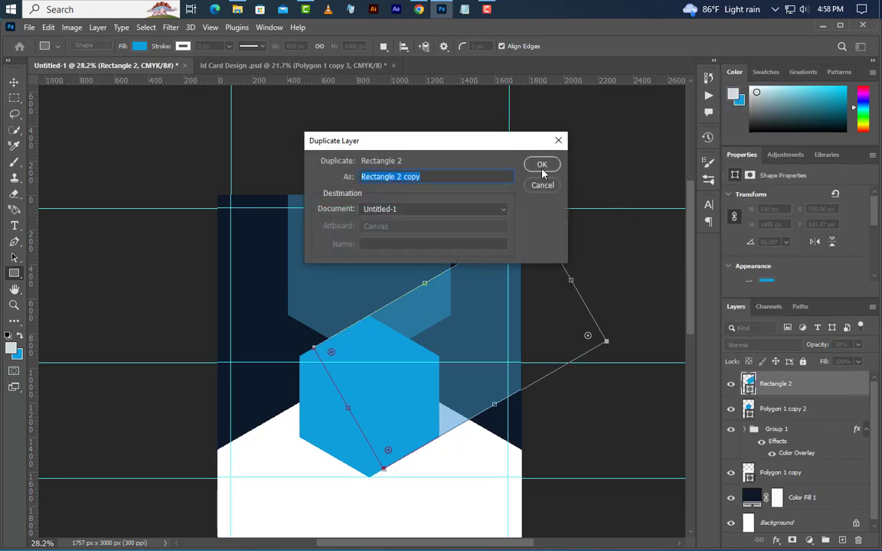
left_click(539, 164)
Step: Flip the copied band horizontally and shift it left so the two bands cross in an X
right_click(407, 352)
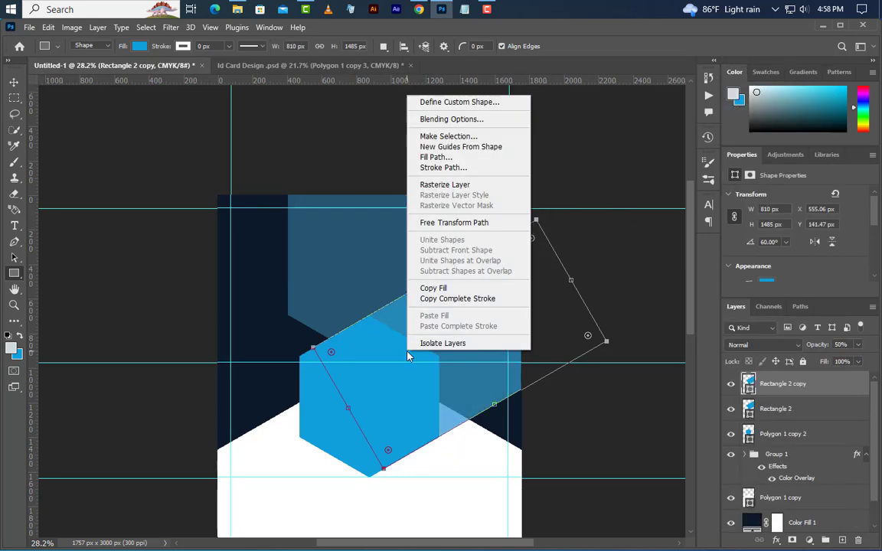
left_click(457, 222)
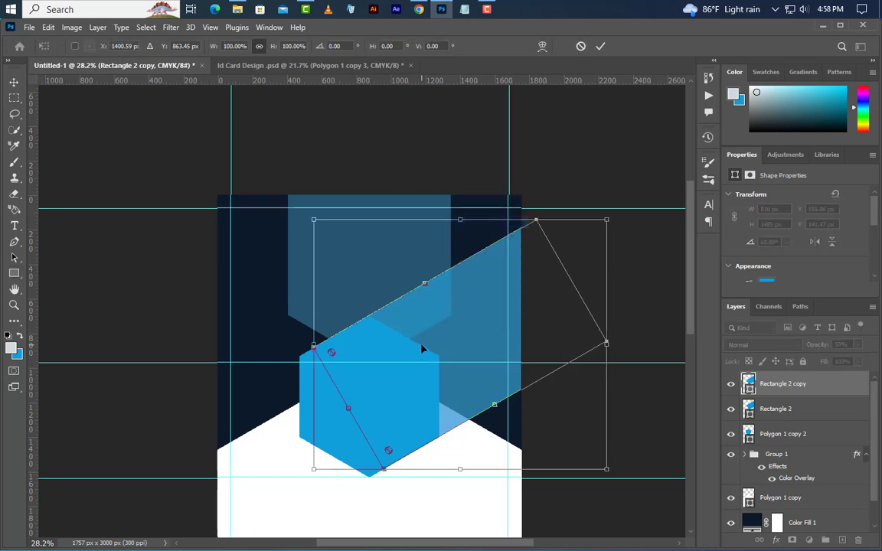
right_click(442, 366)
left_click(458, 327)
key("Left")
key("Left")
key("Left")
key("Left")
key("Left")
key("Left")
key("Left")
key("Left")
key("Left")
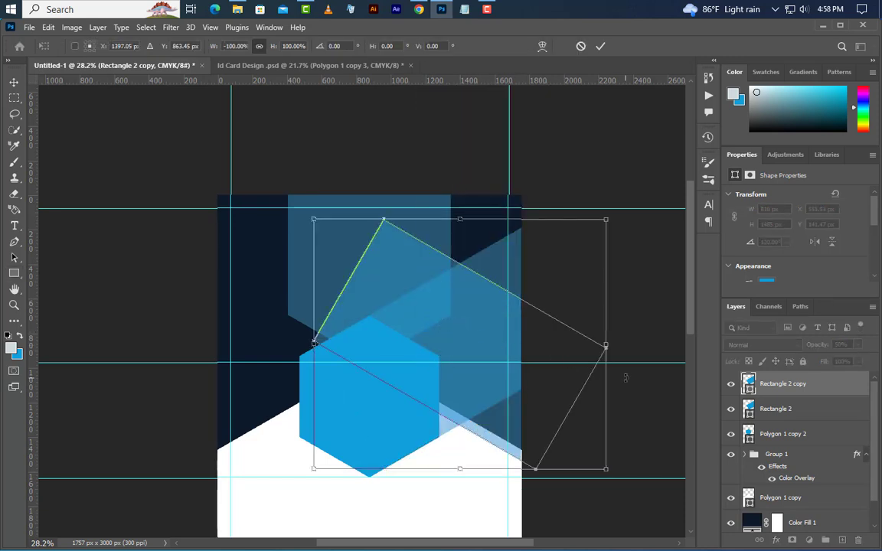
key("Left")
key("Left")
key("Left")
key("Left")
key("Left")
key("Left")
key("Left")
key("Left")
key("Left")
key("Left")
key("Left")
key("Left")
key("Left")
key("Left")
key("Left")
key("Left")
key("Left")
key("Left")
key("Left")
key("Left")
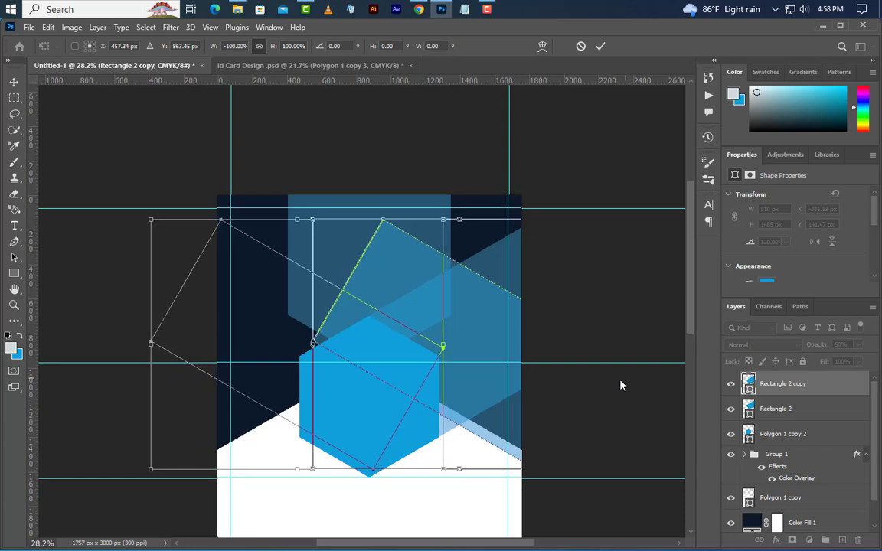
key("Left")
key("Left")
key("Left")
key("Left")
key("Left")
key("Left")
key("Left")
key("Left")
key("Left")
key("Left")
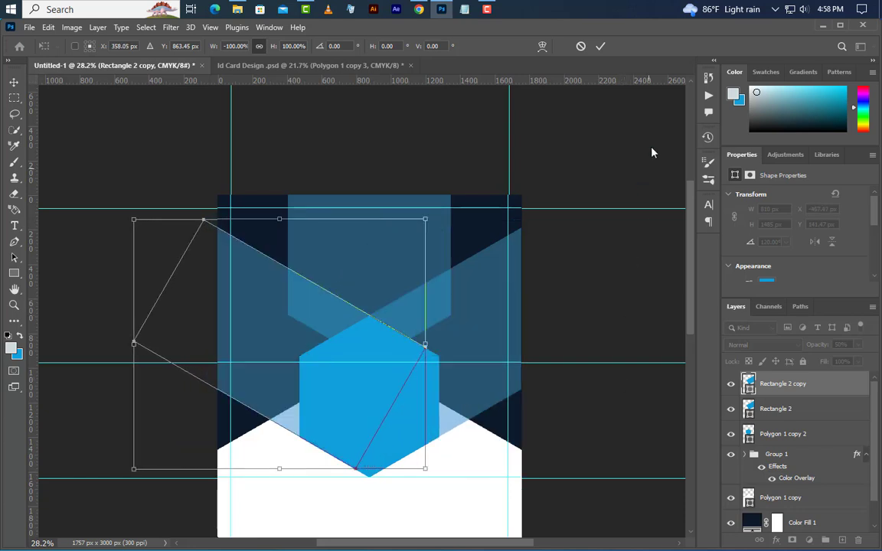
left_click(601, 47)
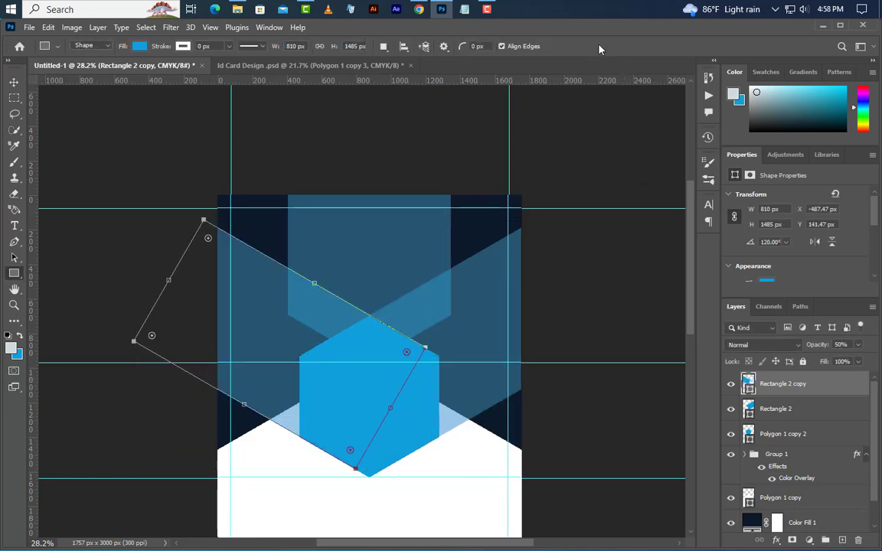
Step: Move both blue band layers below the Polygon 1 copy 2 hexagon layer
left_click(14, 82)
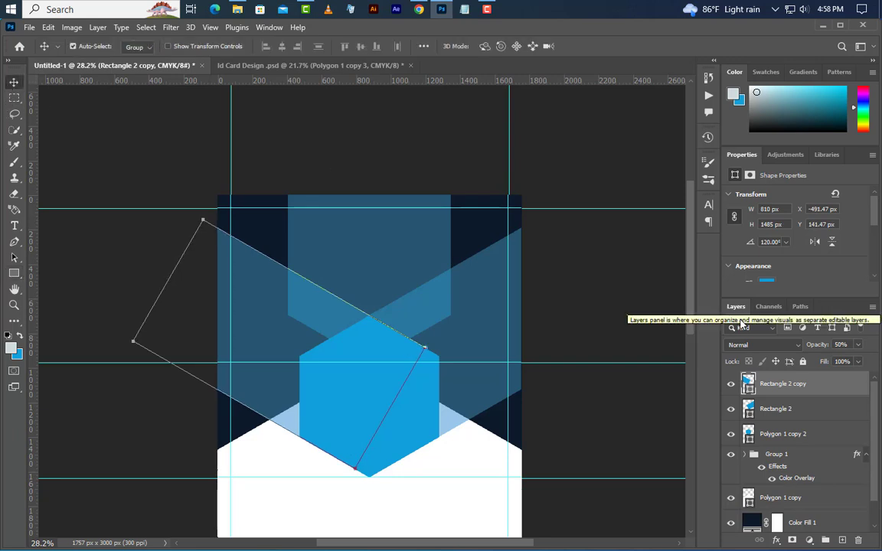
left_click(827, 418, "ctrl")
left_click_drag(840, 419, 835, 455)
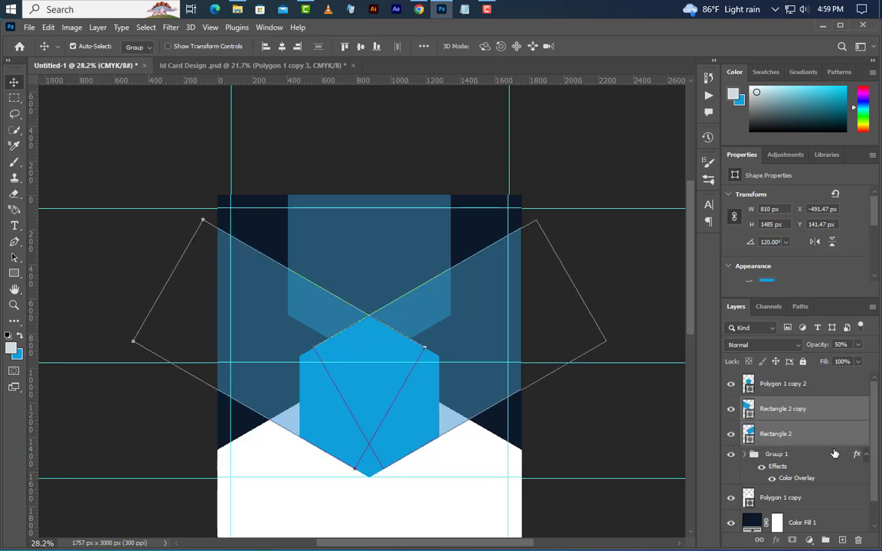
Step: Duplicate the Polygon 1 copy 2 hexagon as Polygon 1 copy 3
left_click(825, 386)
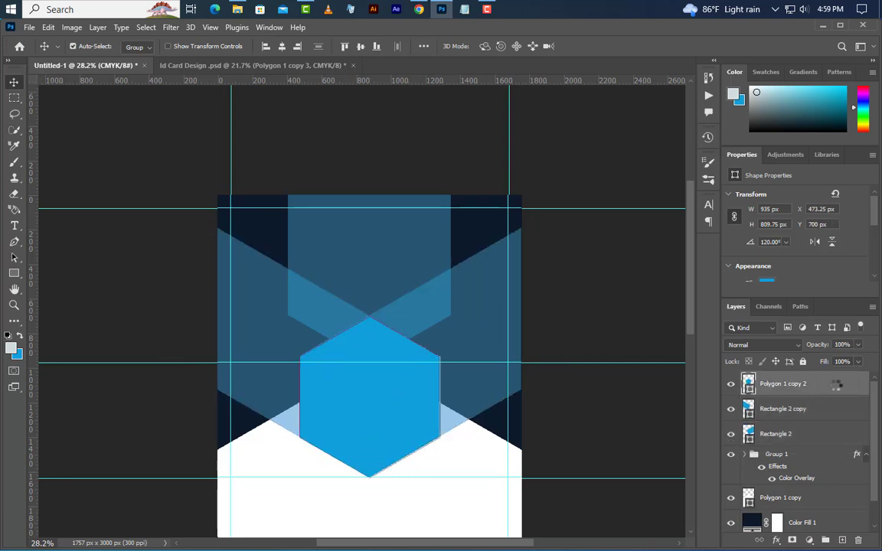
right_click(836, 385)
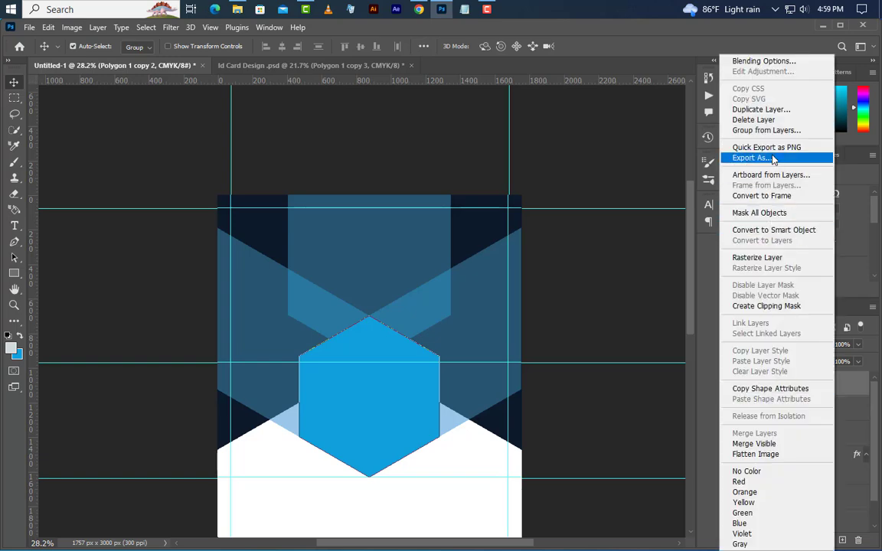
left_click(765, 110)
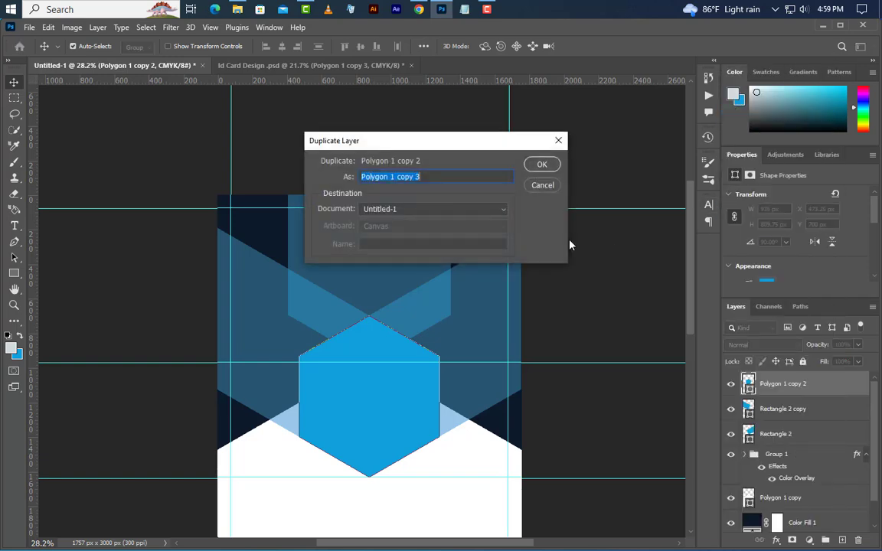
left_click(543, 166)
scroll(543, 169, "down", 3)
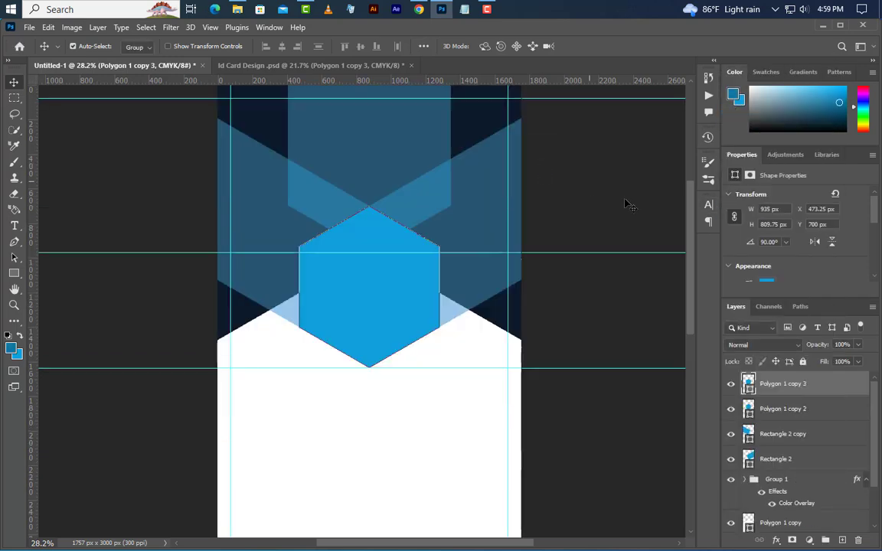
Step: Give the lower Polygon 1 copy 2 hexagon a darker blue fill
left_click(787, 409)
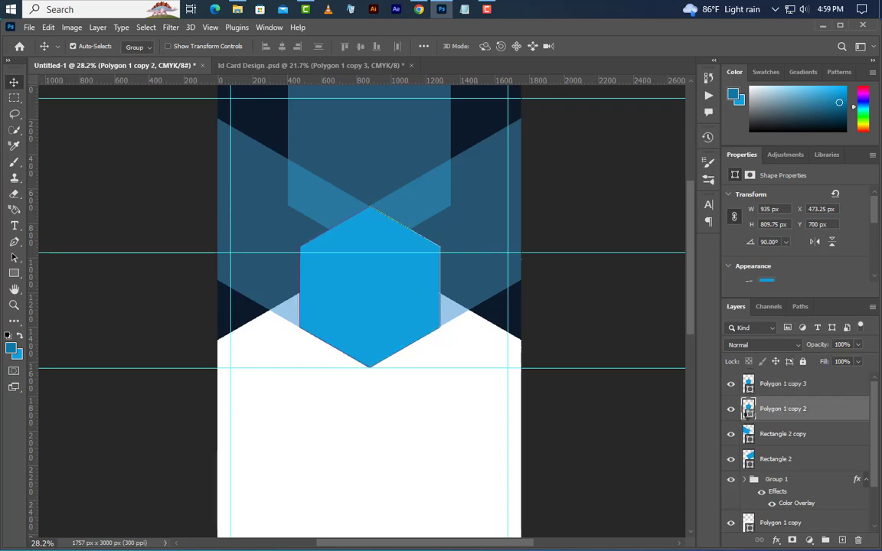
double_click(748, 409)
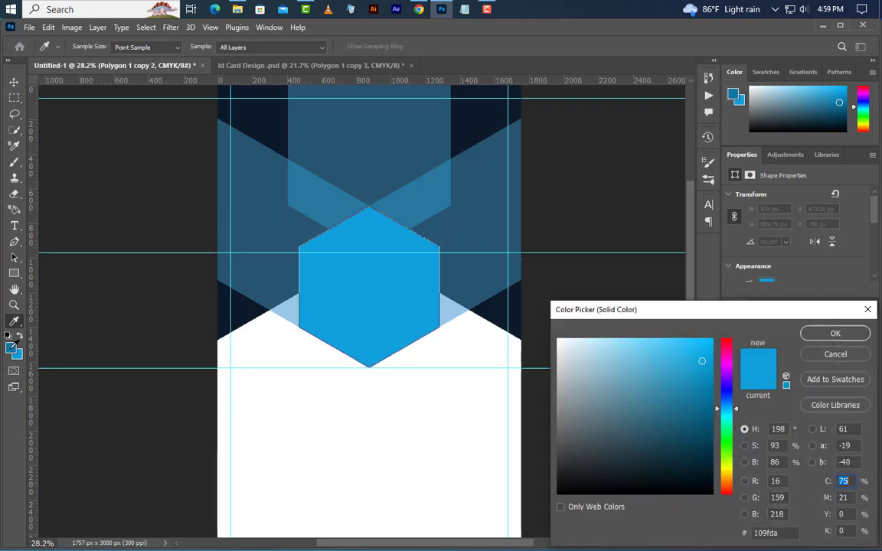
left_click(701, 394)
left_click(835, 334)
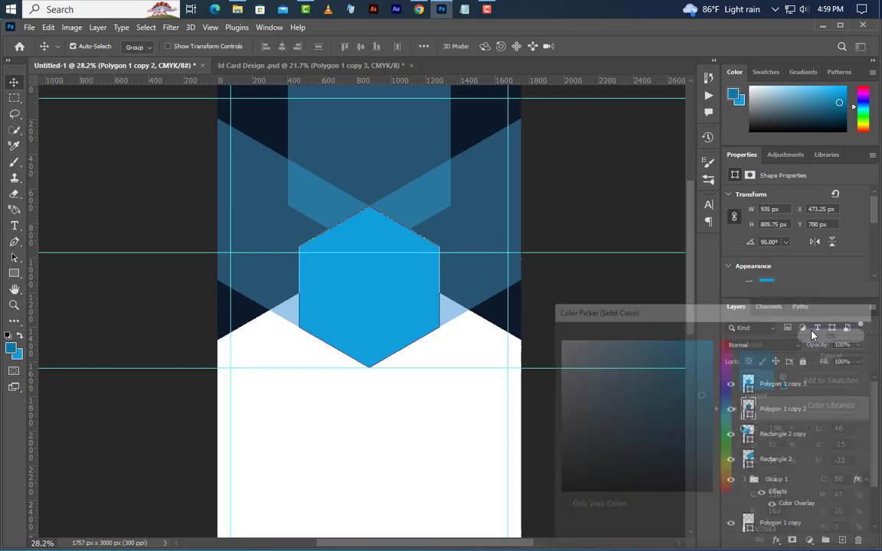
Step: Raise the bright top hexagon slightly so a dark blue rim shows beneath
left_click(811, 386)
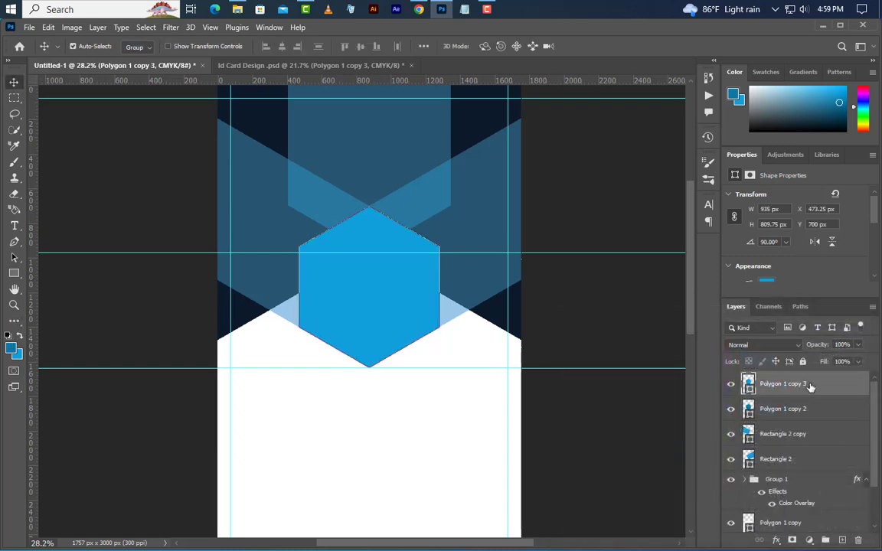
key("Up")
key("Up")
key("Up")
key("Up")
key("Up")
key("Up")
key("Up")
key("Up")
key("Up")
key("Up")
key("Up")
key("Up")
key("Up")
key("Up")
key("Up")
key("Up")
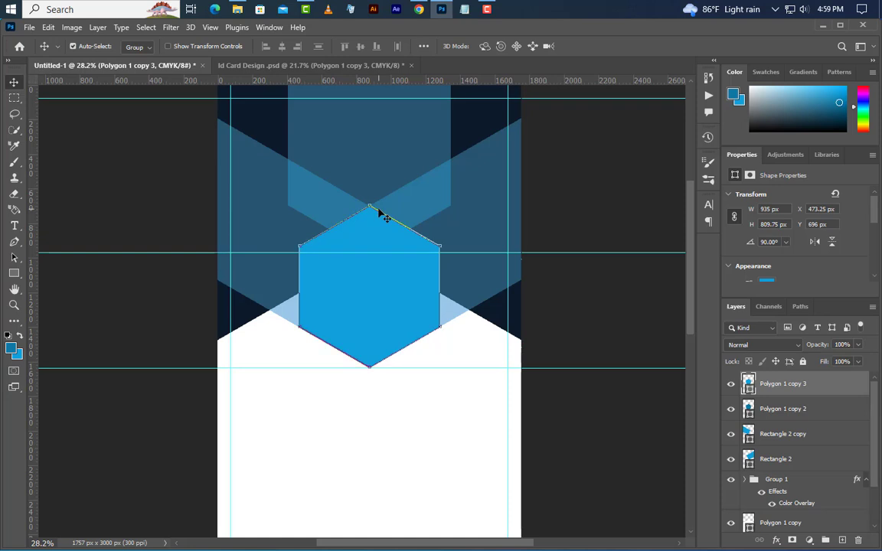
key("Up")
key("Up")
key("Up")
key("Up")
key("Up")
key("Up")
key("Up")
key("Up")
key("Up")
key("Up")
key("Up")
key("Up")
key("Up")
key("Up")
key("Up")
key("Up")
key("Up")
key("Up")
key("Up")
key("Up")
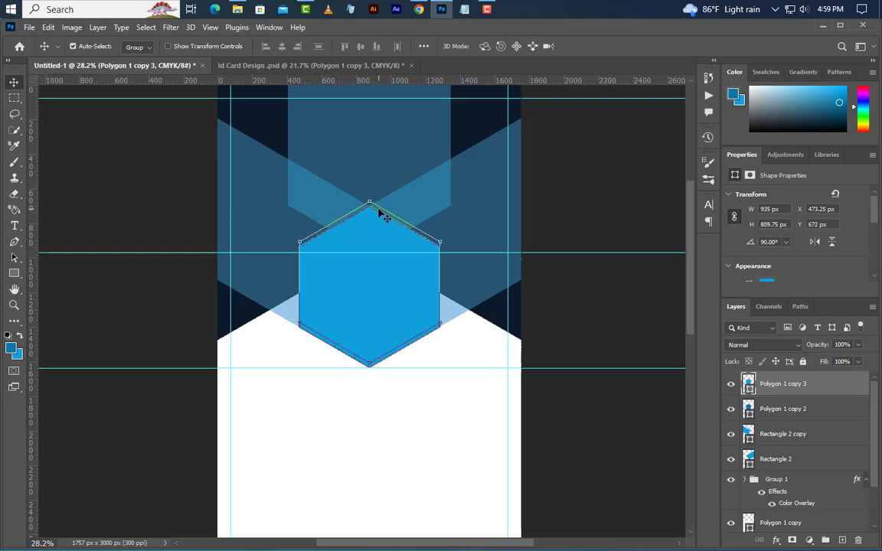
Step: Add a 12 px white inside stroke to the bright hexagon and place Man copy.png on the card
right_click(823, 387)
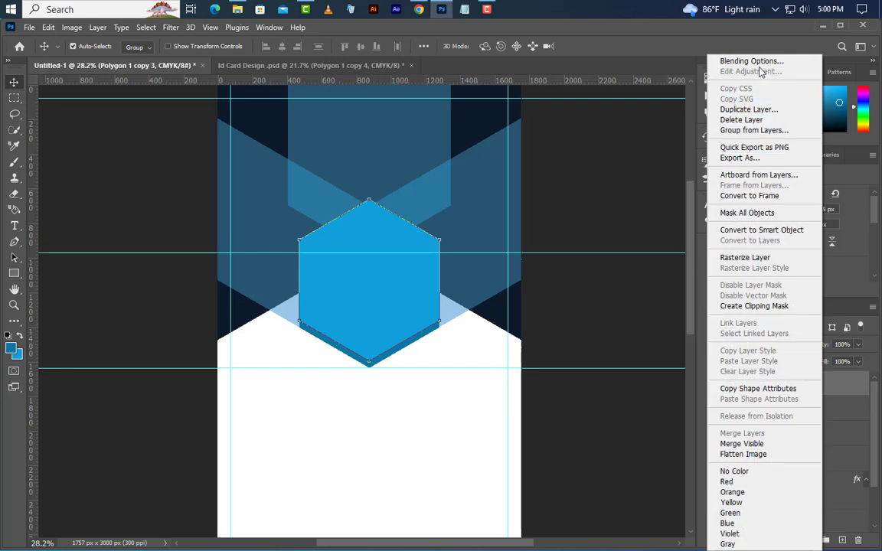
left_click(758, 62)
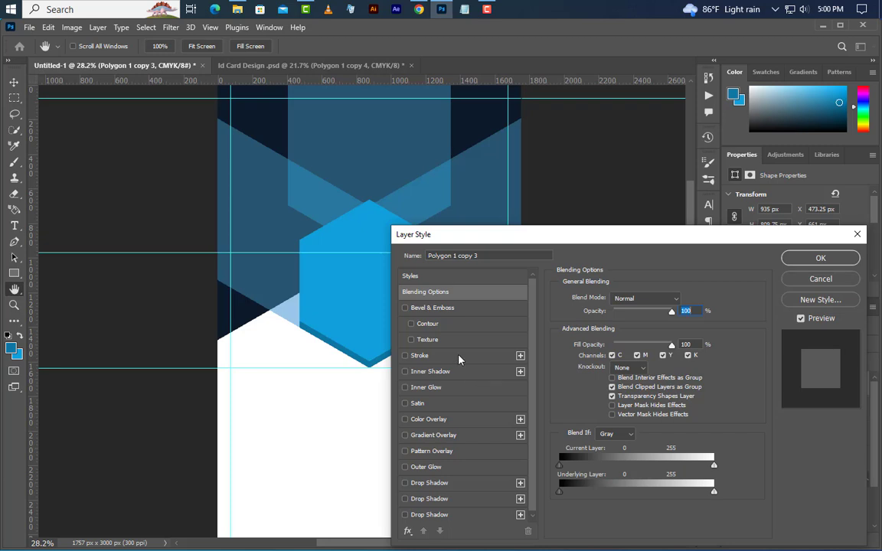
left_click(459, 356)
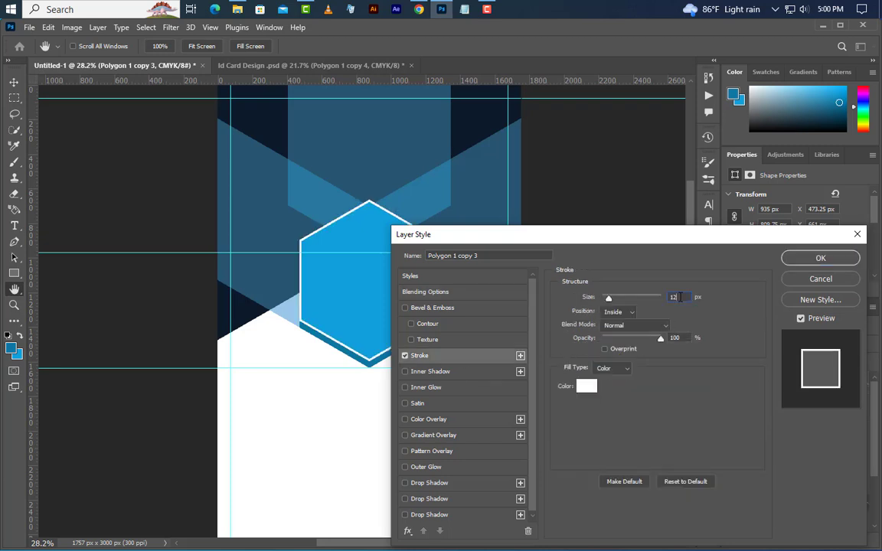
left_click(613, 336)
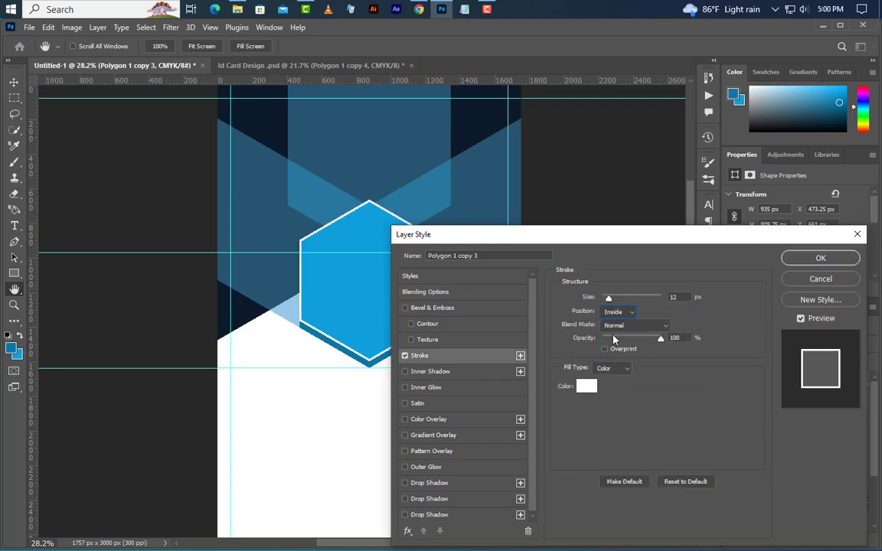
left_click(586, 388)
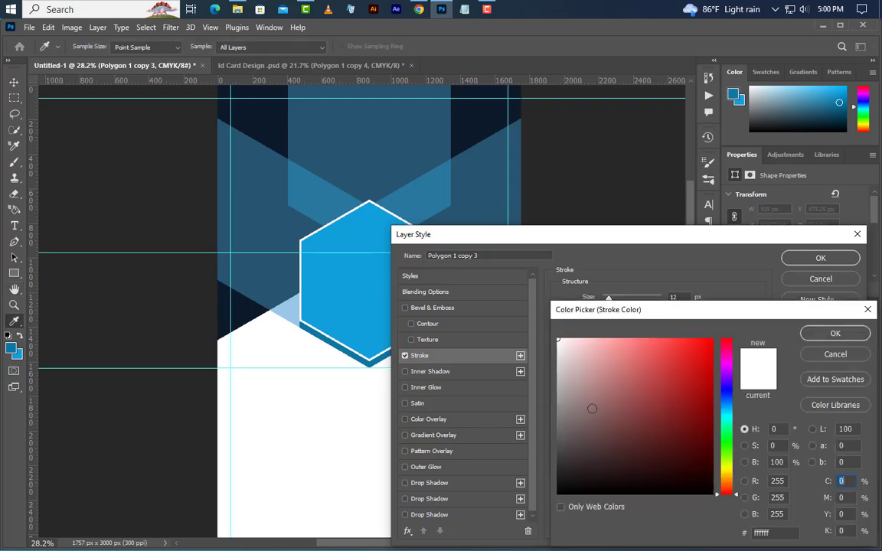
left_click(813, 335)
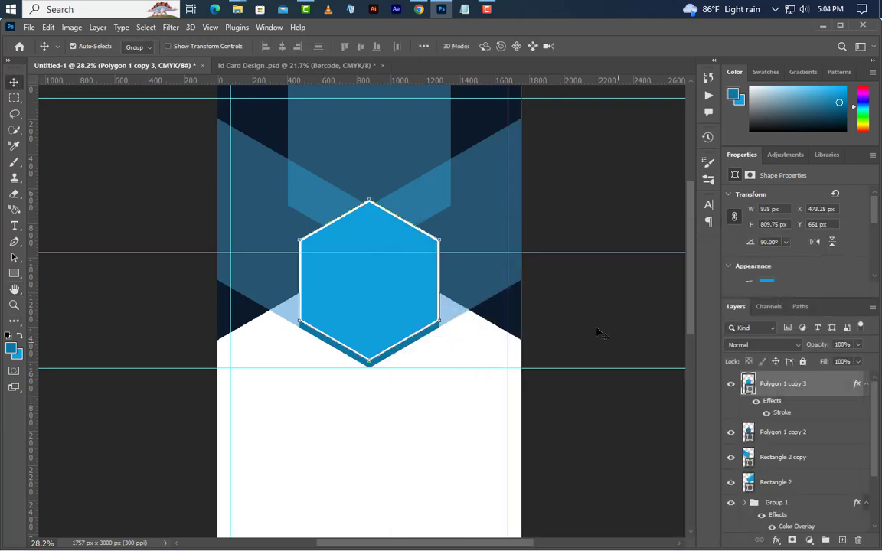
left_click(823, 29)
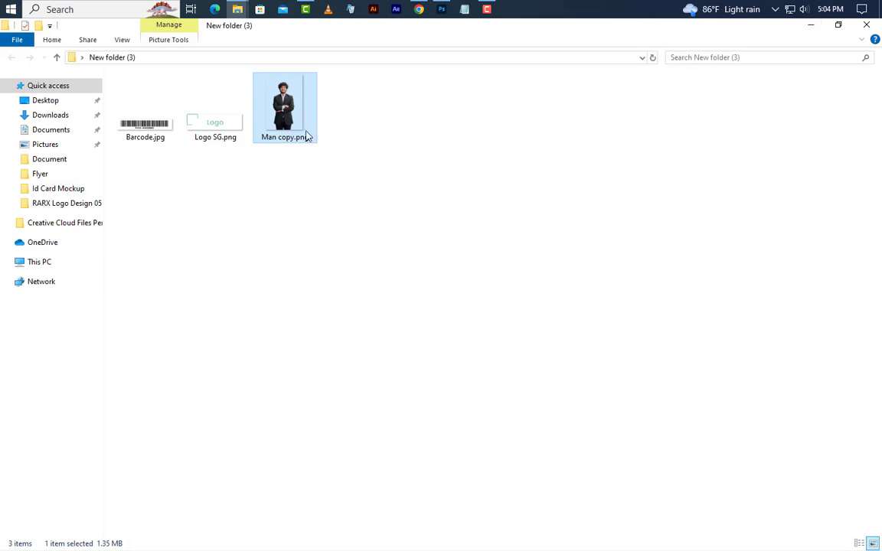
left_click_drag(306, 135, 414, 358)
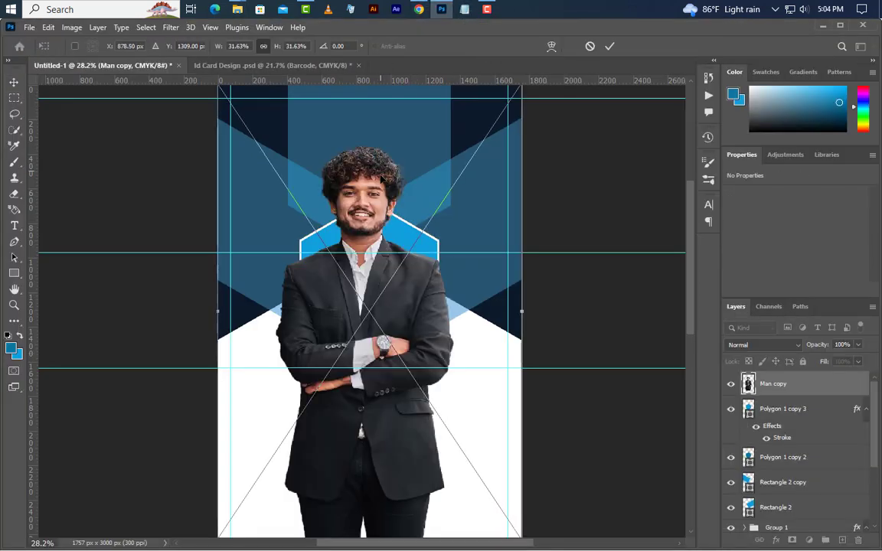
Step: Commit the man's photo placement and clip it inside the hexagon
left_click_drag(379, 169, 387, 249)
left_click(609, 46)
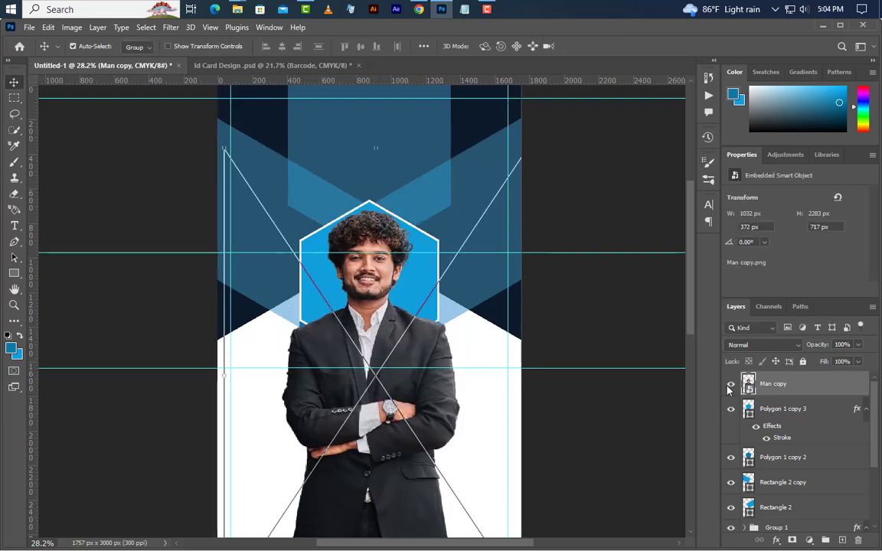
right_click(832, 395)
left_click(747, 335)
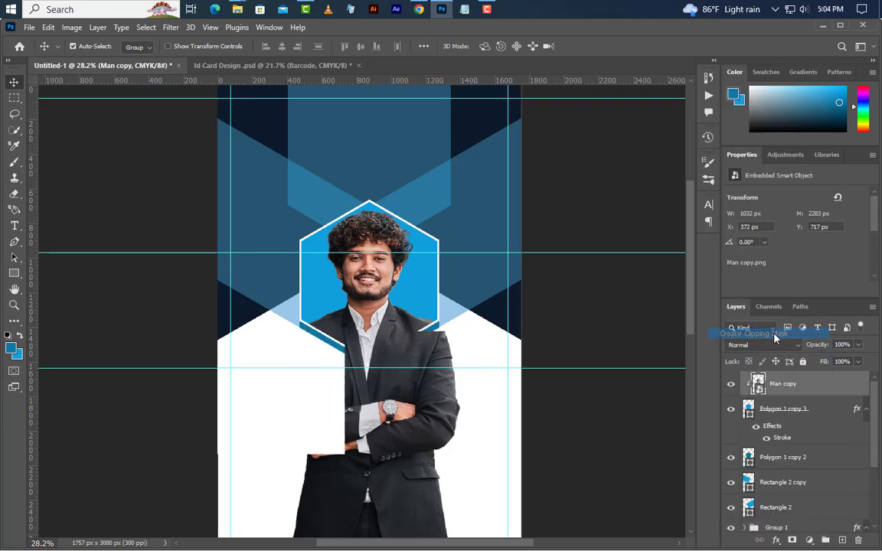
Step: Free Transform the clipped photo smaller and reposition it to fit the hexagon
left_click(47, 28)
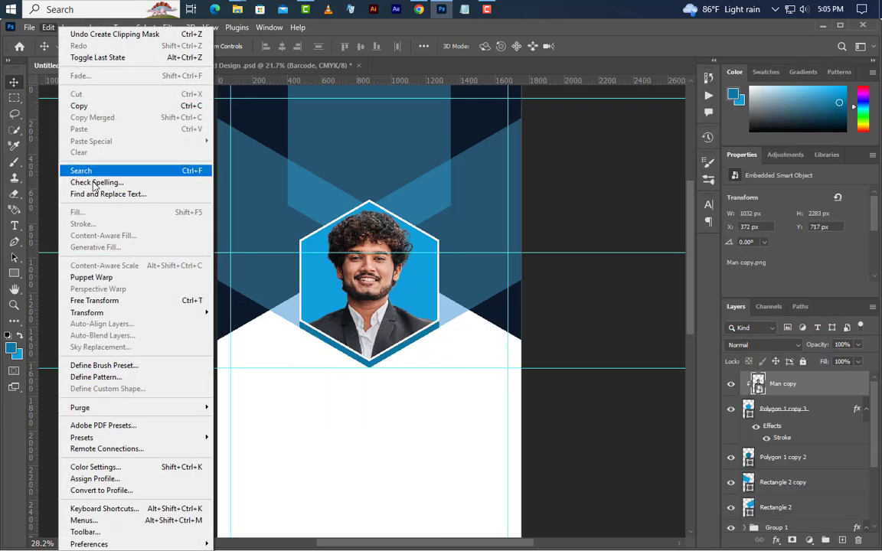
left_click(123, 301)
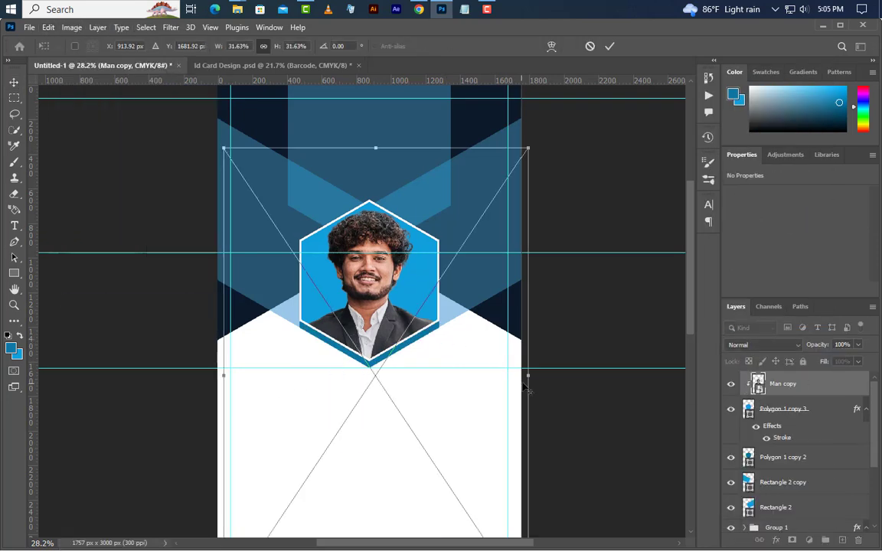
left_click_drag(526, 375, 508, 375)
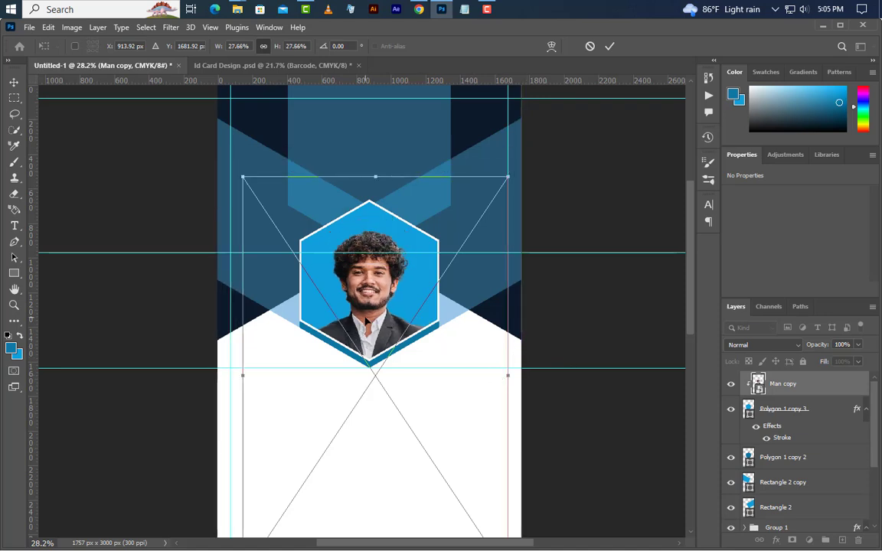
left_click_drag(367, 318, 369, 300)
scroll(389, 415, "down", 2)
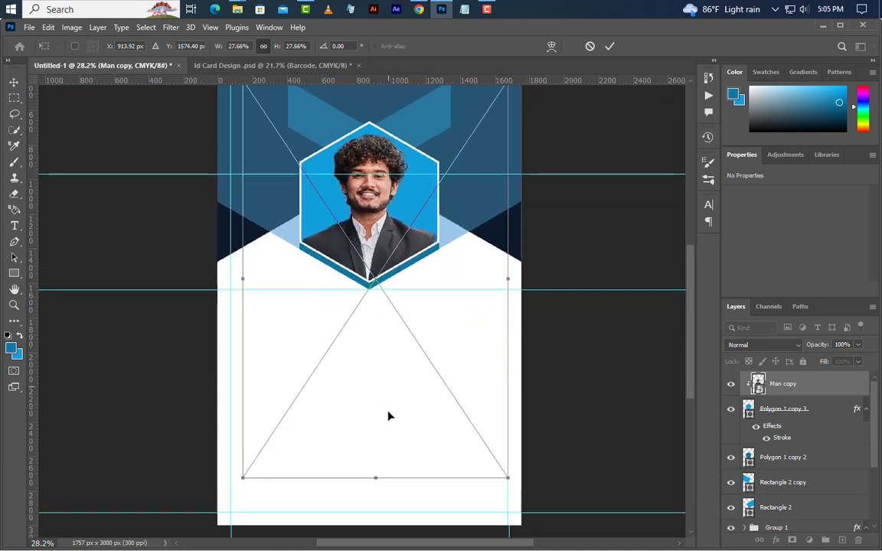
left_click_drag(373, 477, 372, 380)
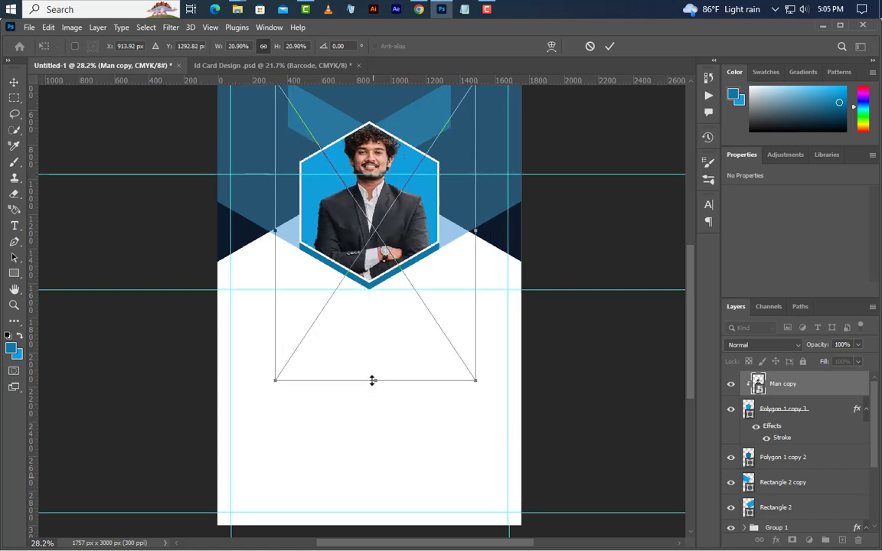
key("Down")
key("Down")
key("Down")
key("Down")
key("Down")
key("Down")
key("Down")
key("Down")
key("Down")
key("Down")
key("Down")
key("Down")
key("Down")
key("Down")
key("Down")
key("Down")
key("Down")
key("Down")
key("Down")
key("Down")
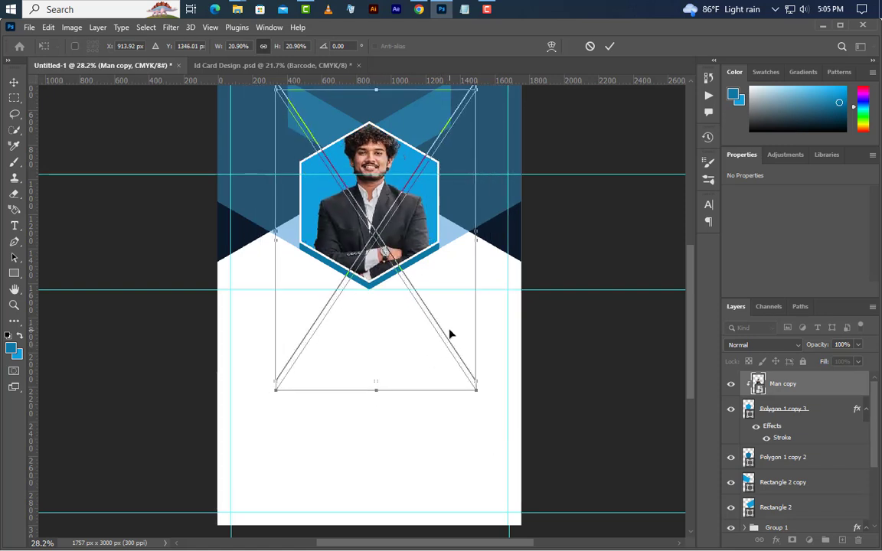
left_click(610, 46)
scroll(569, 299, "up", 3)
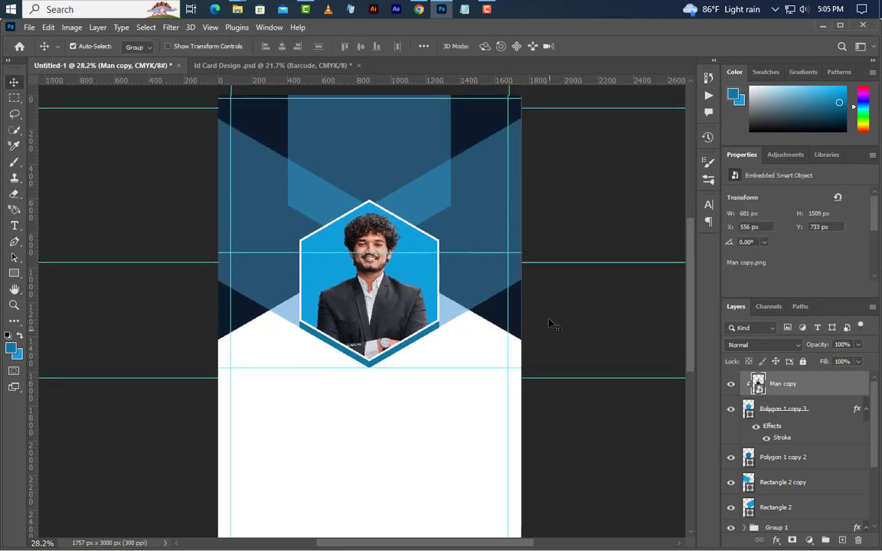
scroll(549, 325, "up", 1)
Step: Place Logo SG.png on the card and drag it above the hexagon
left_click(822, 26)
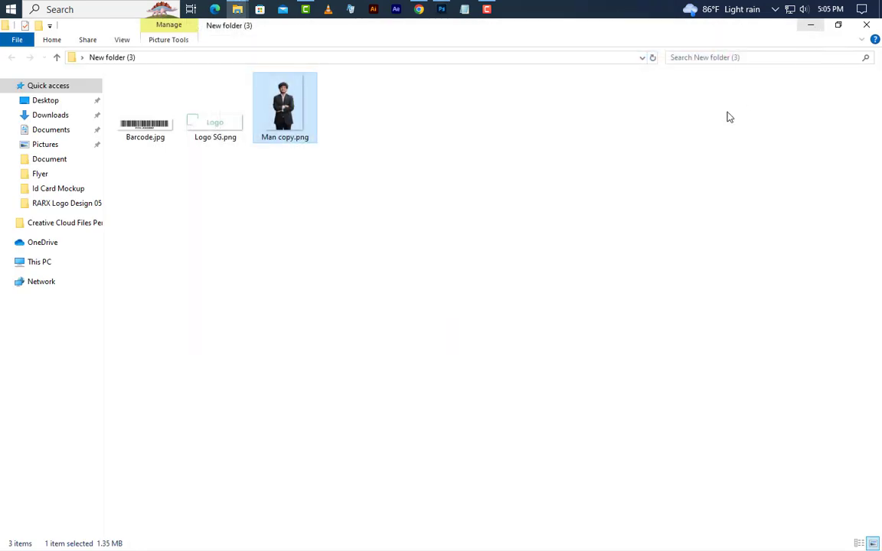
left_click_drag(215, 107, 395, 291)
left_click_drag(392, 326, 394, 193)
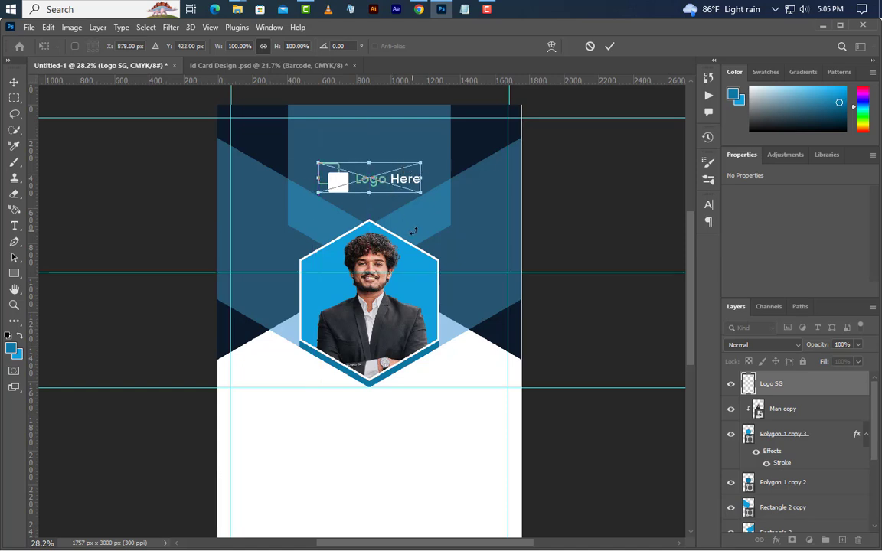
Step: Lock in the Logo SG placement centred above the hexagon photo
left_click(609, 46)
scroll(515, 272, "down", 1)
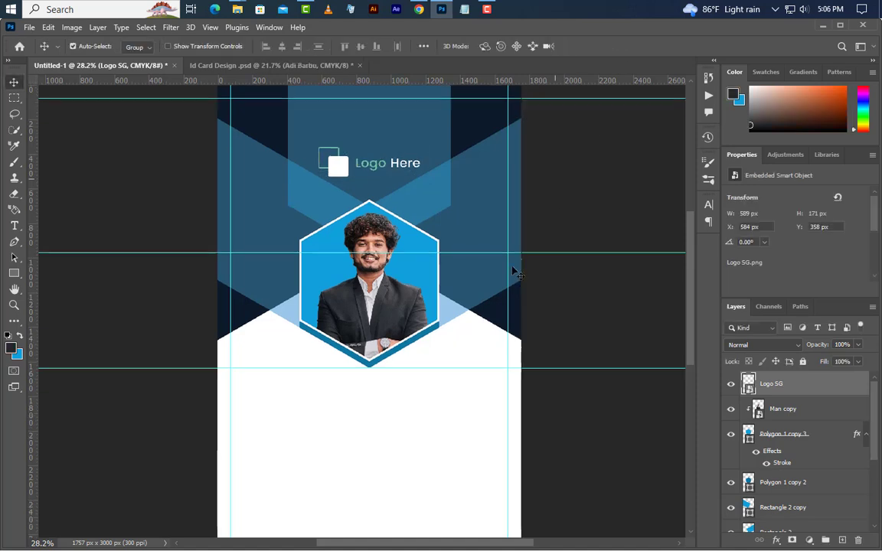
left_click(14, 226)
Step: Type the cardholder's full name below the hexagon and centre it under the photo
left_click(430, 443)
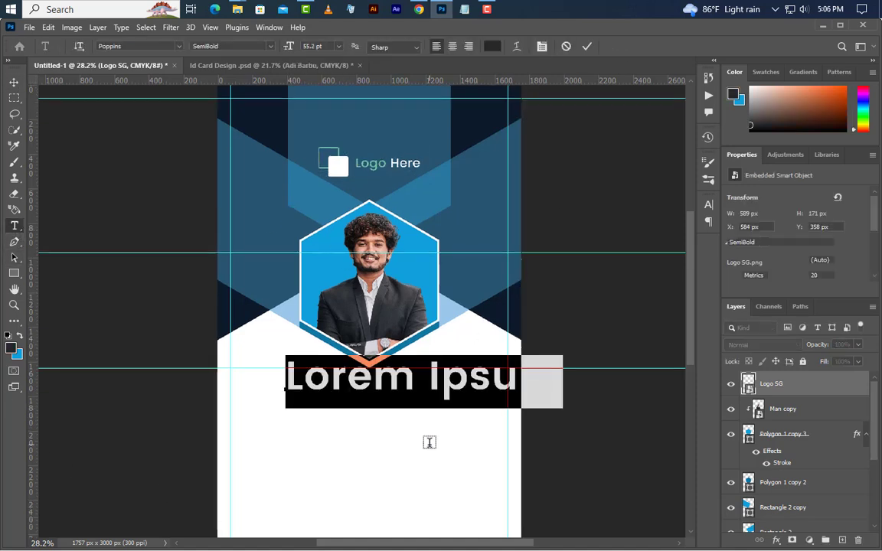
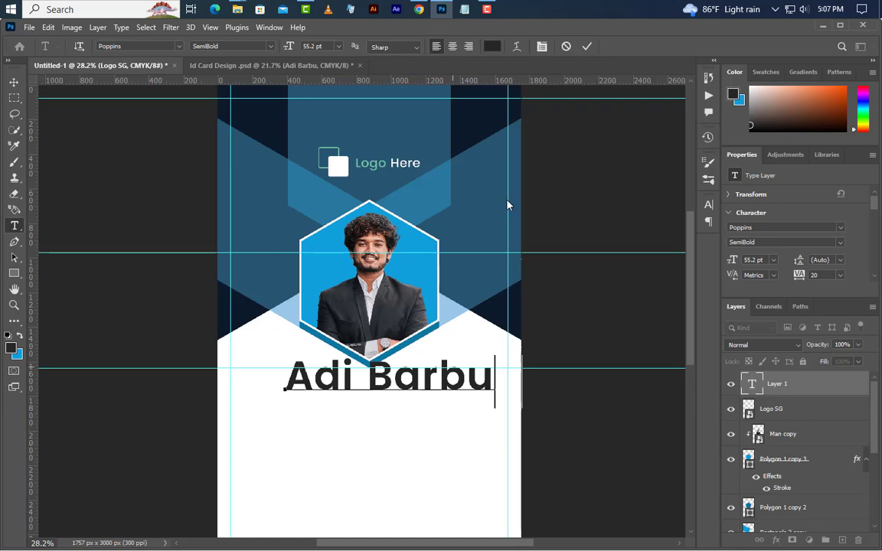
key("ctrl+Return")
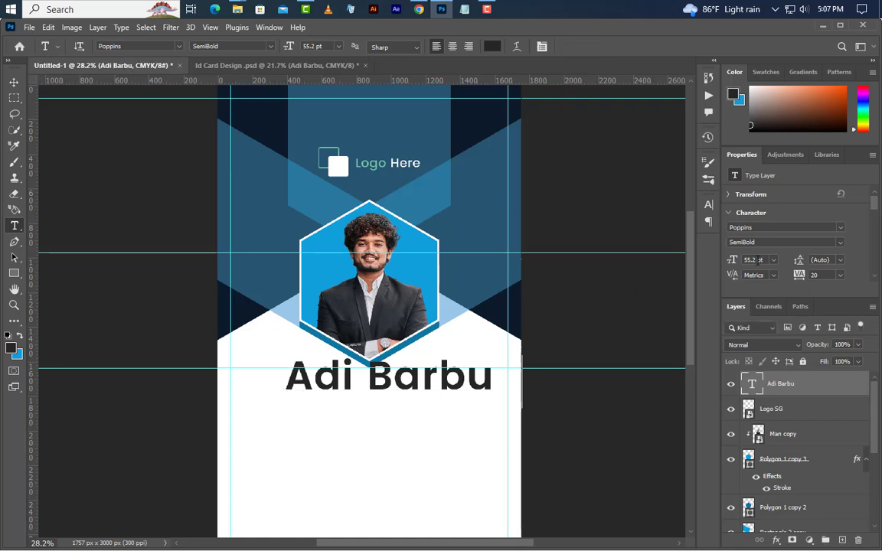
left_click(755, 243)
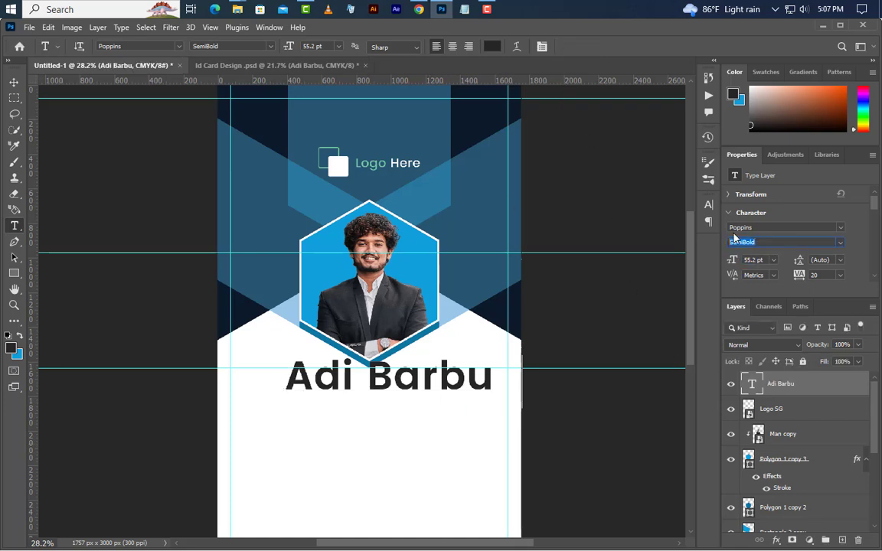
left_click(764, 228)
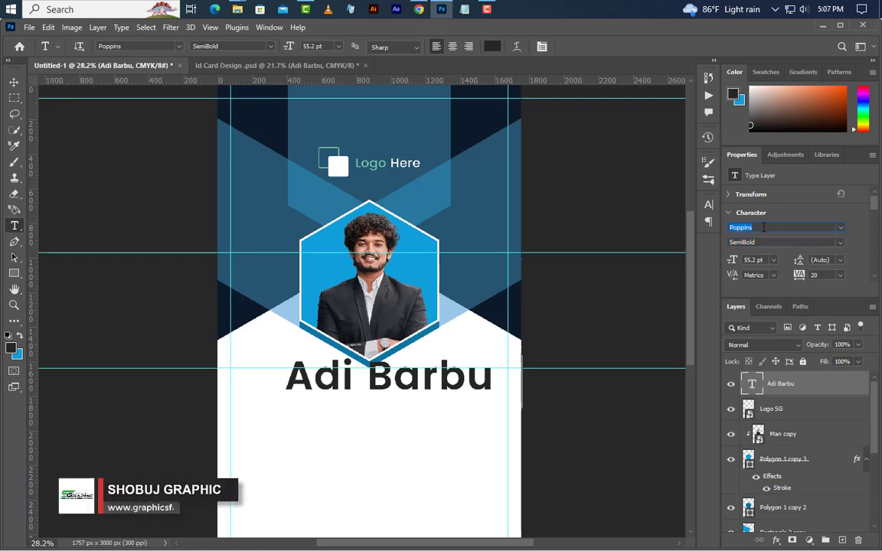
left_click(13, 82)
left_click_drag(425, 394, 399, 404)
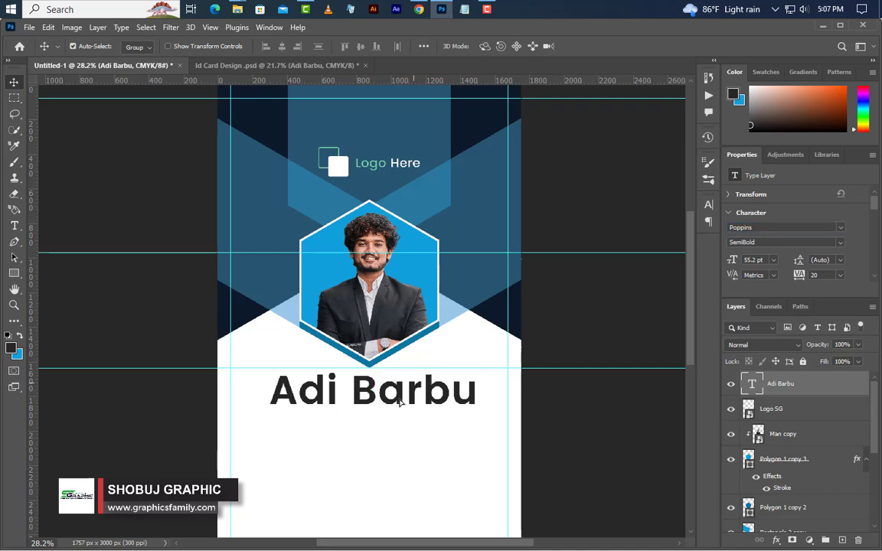
Step: Draw a rectangle bar below the name and fill it with the card's blue, #109fda
right_click(14, 273)
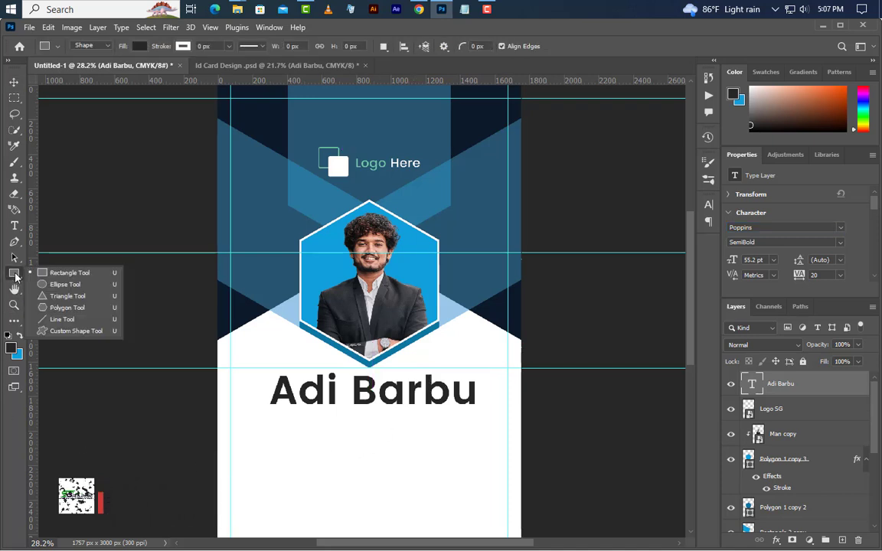
left_click(63, 276)
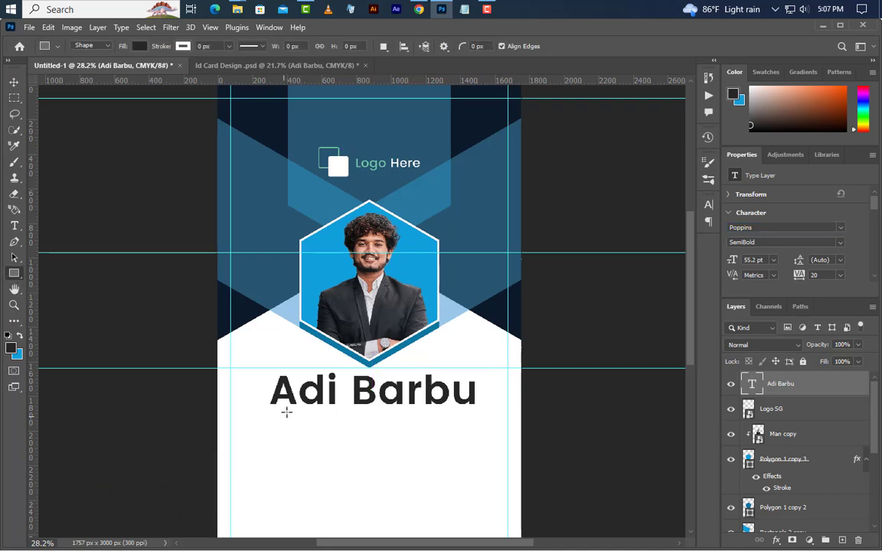
left_click_drag(286, 412, 450, 439)
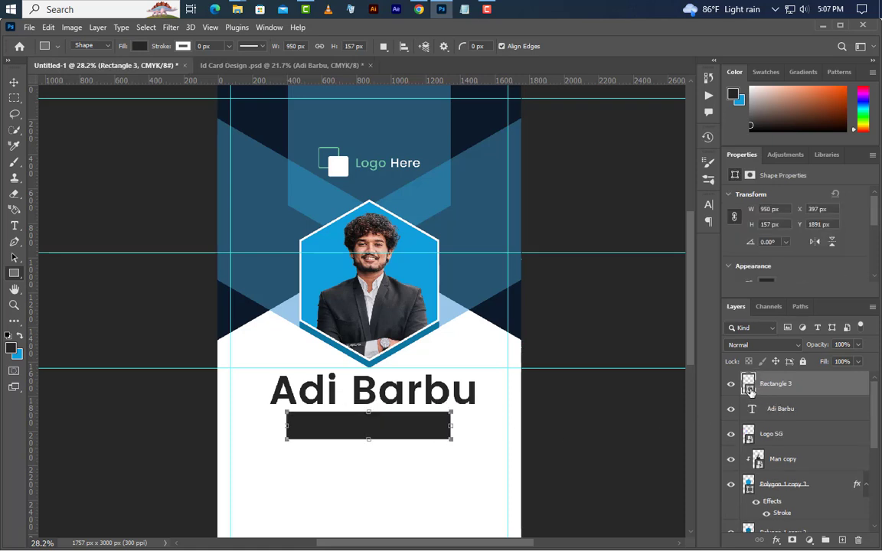
double_click(751, 388)
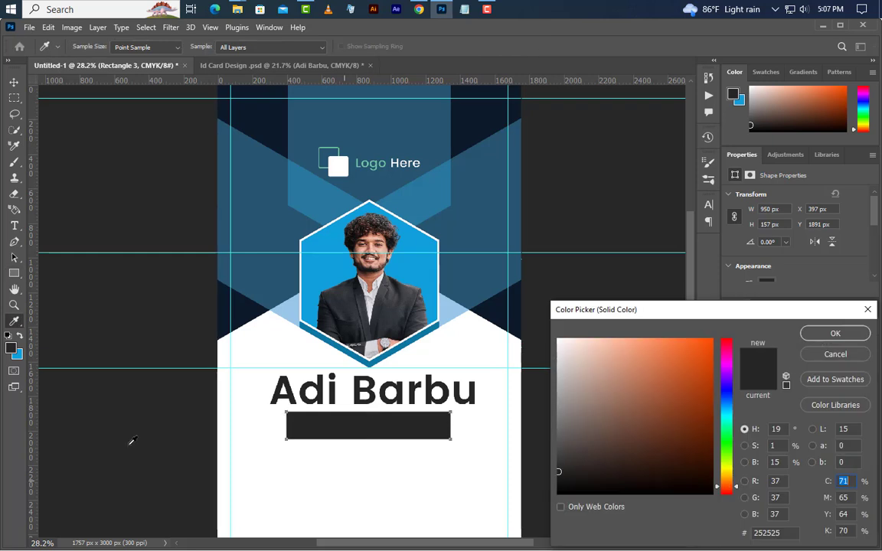
left_click(23, 352)
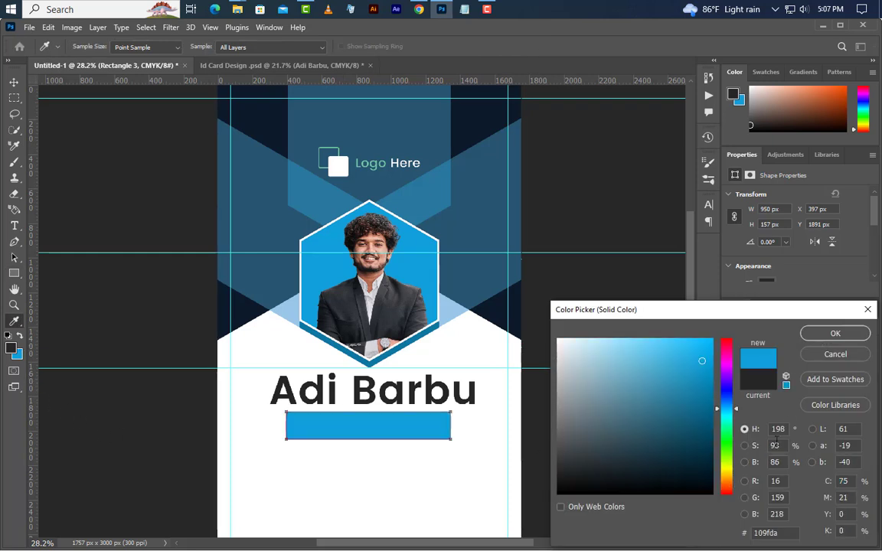
left_click(823, 335)
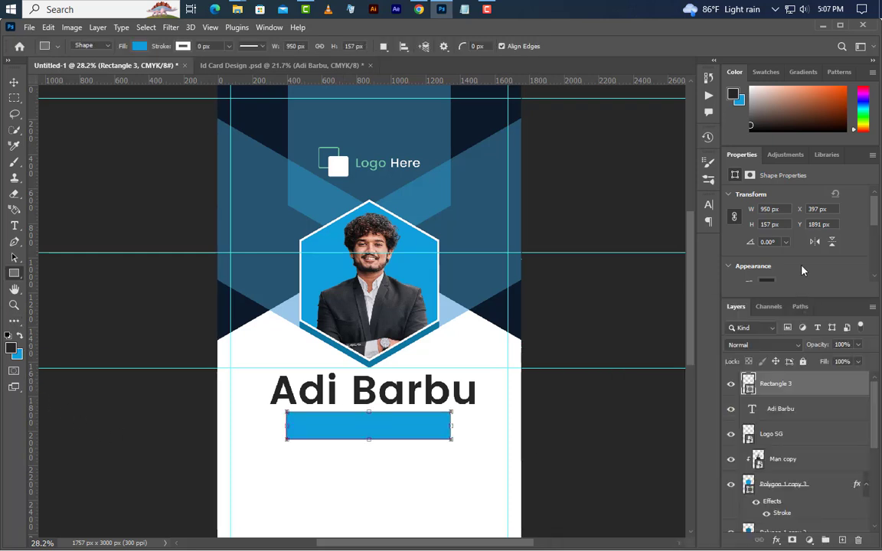
Step: Size the bar to 850 × 130 px and add an empty layer above it
scroll(800, 230, "down", 2)
scroll(800, 271, "down", 3)
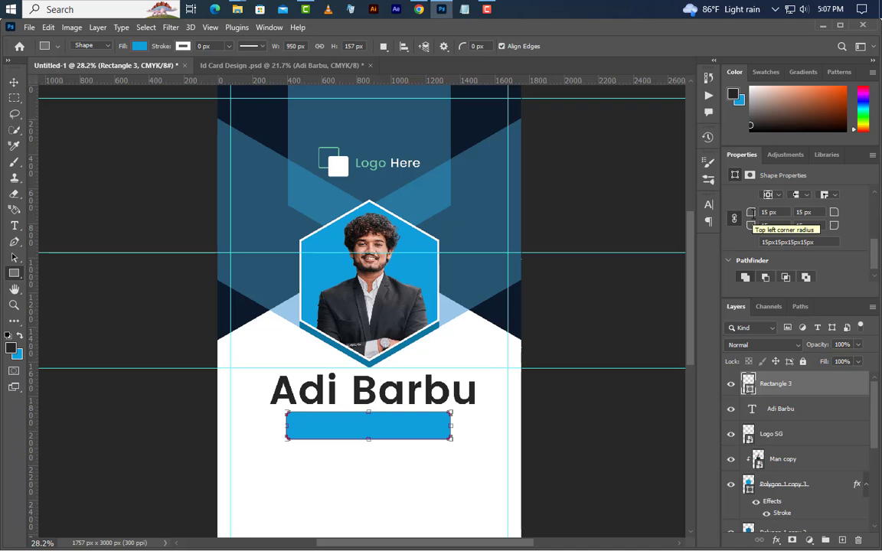
scroll(752, 215, "up", 4)
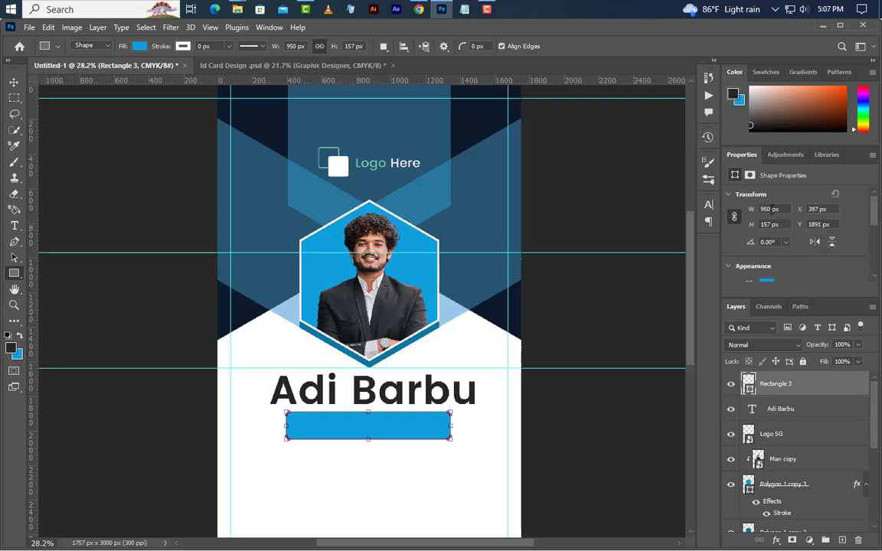
type("850")
key("Return")
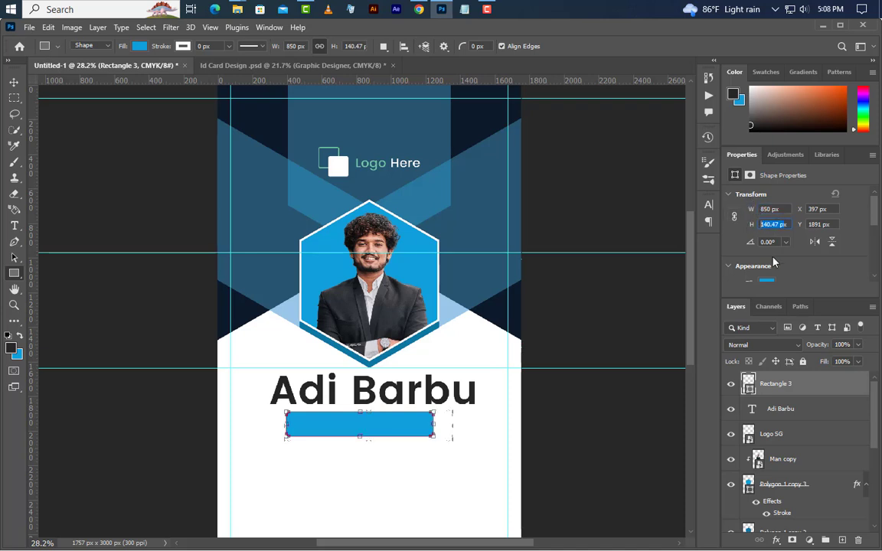
type("130")
key("Return")
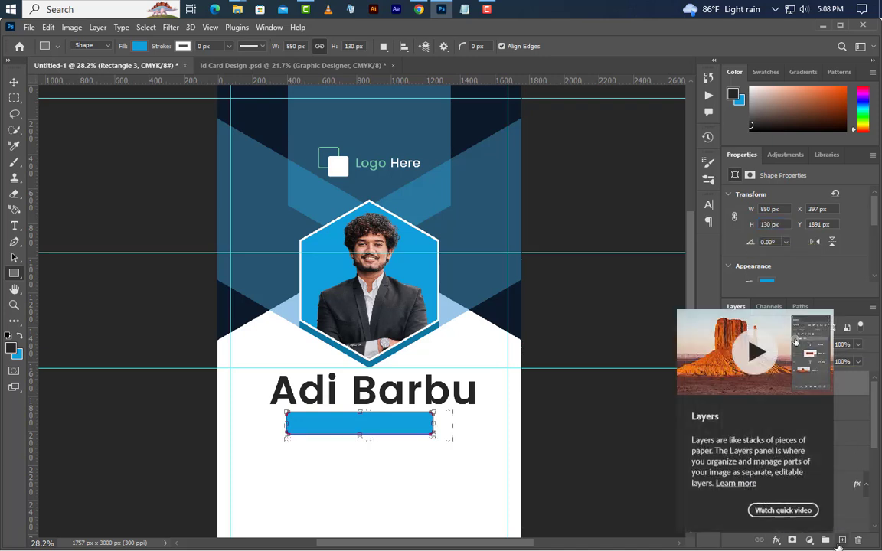
left_click(842, 541)
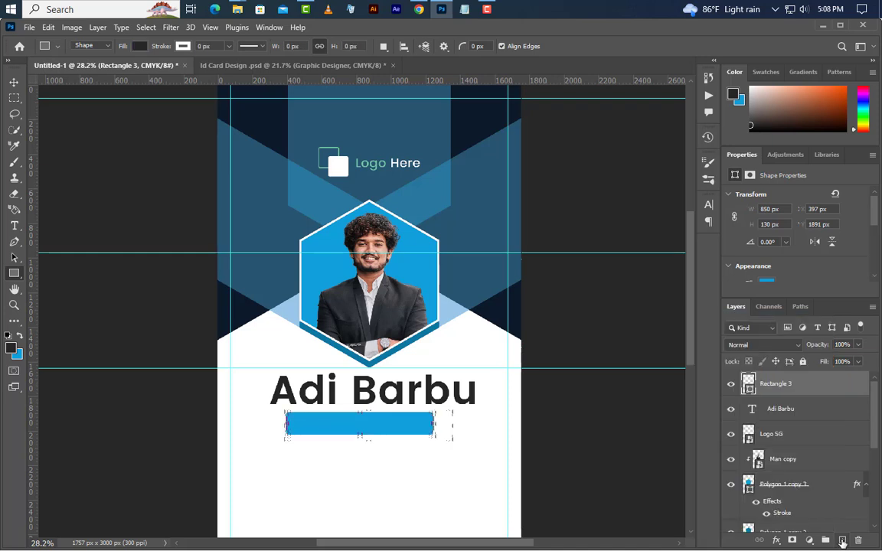
Step: Type 'Graphic Designer' on the blue bar at 20.3 pt
left_click(14, 226)
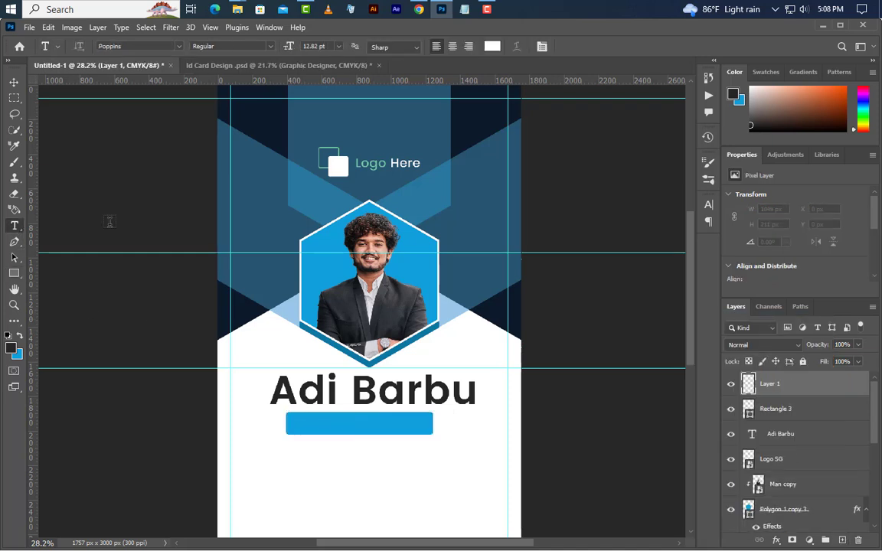
left_click(294, 427)
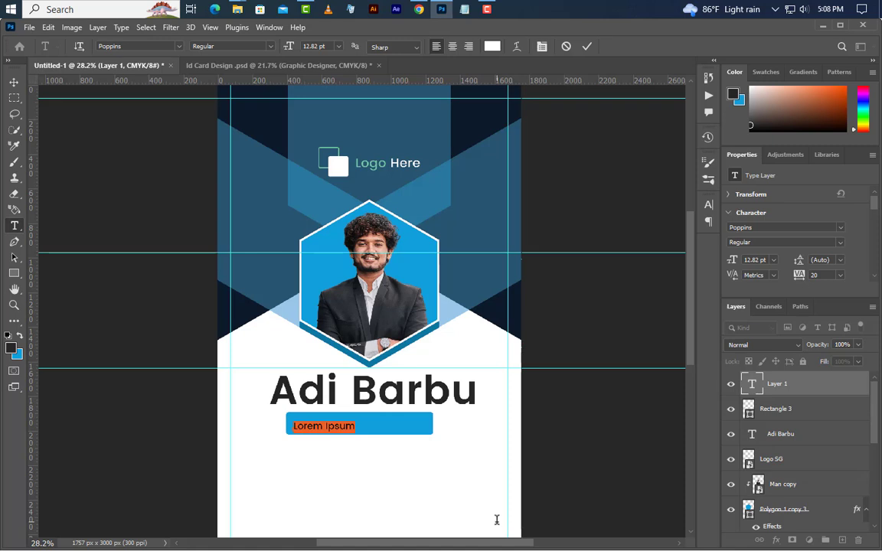
type("Graphic Des")
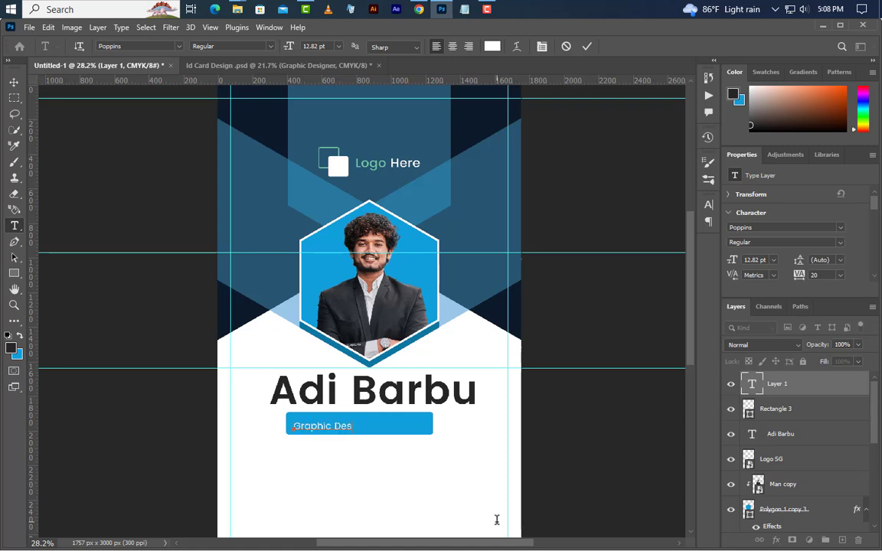
type("igner")
left_click(680, 253)
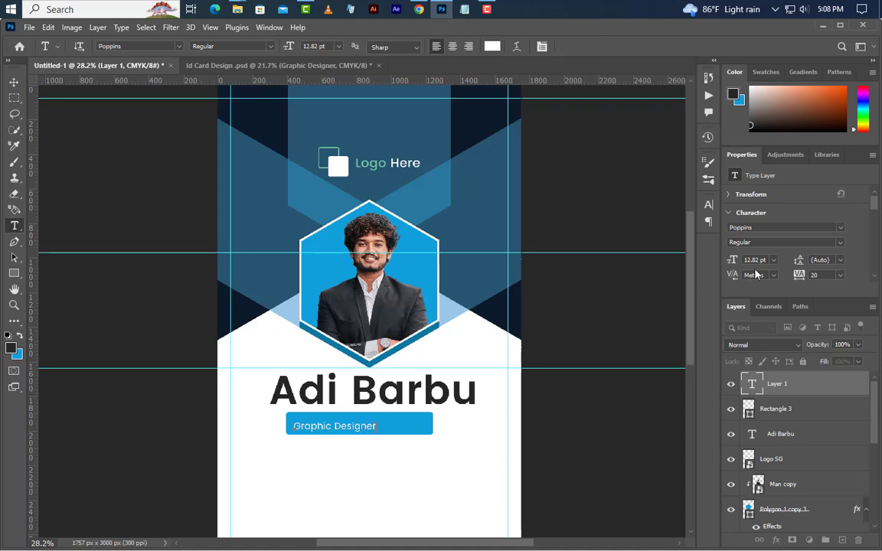
type("20")
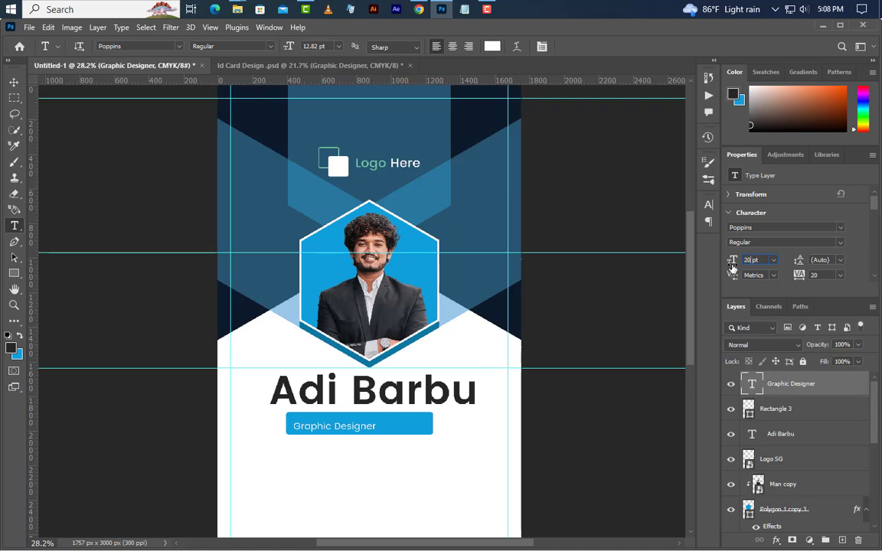
type(".3")
key("Return")
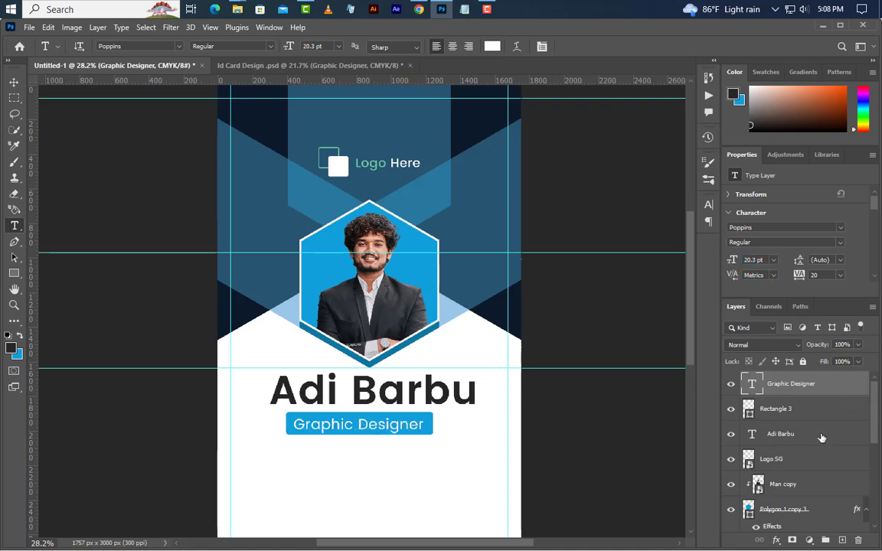
Step: Centre the title within the Rectangle 3 bar, then deselect
key("ctrl")
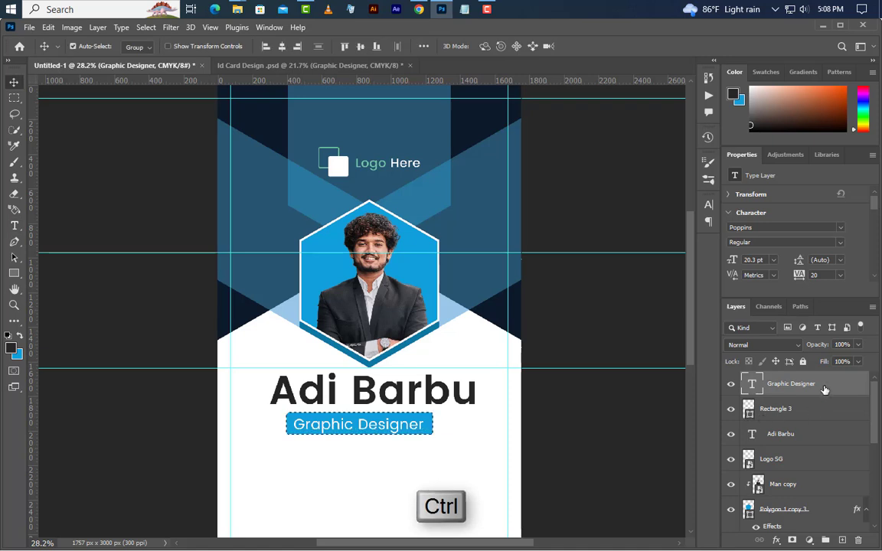
left_click(748, 409, "ctrl")
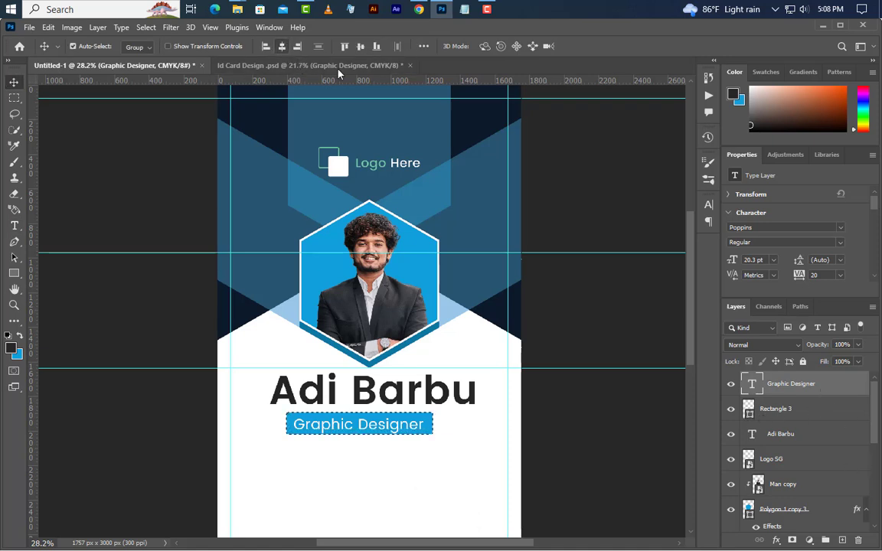
left_click(361, 47)
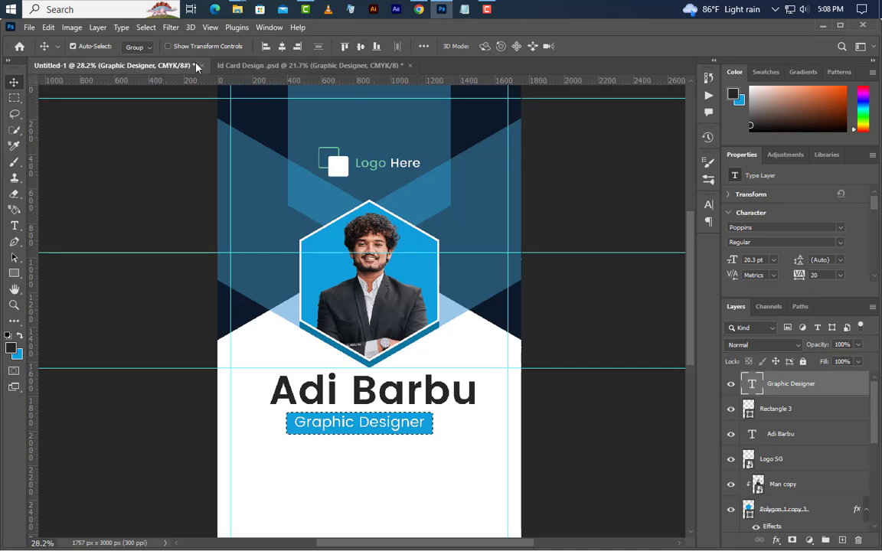
left_click(145, 27)
left_click(159, 52)
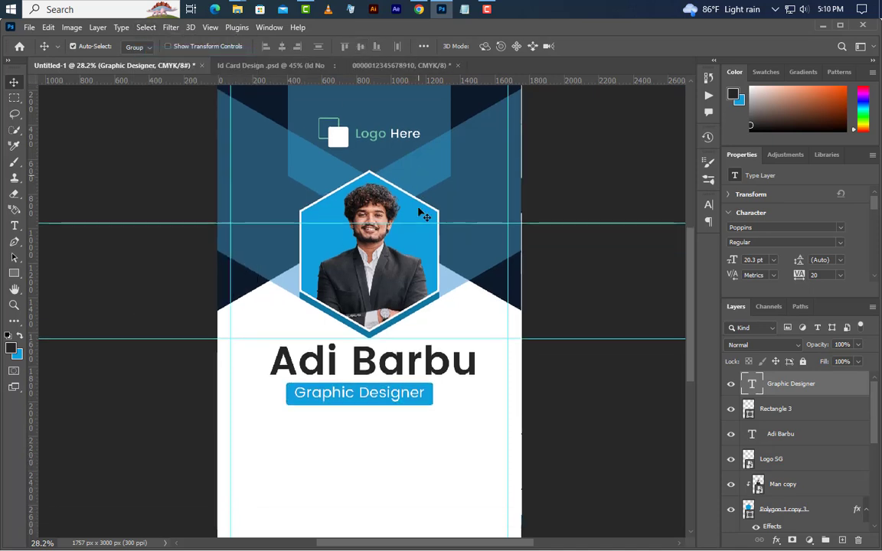
Step: Add an 'ID No :' line with a sample ID number below the title bar at 14.3 pt
scroll(424, 216, "down", 3)
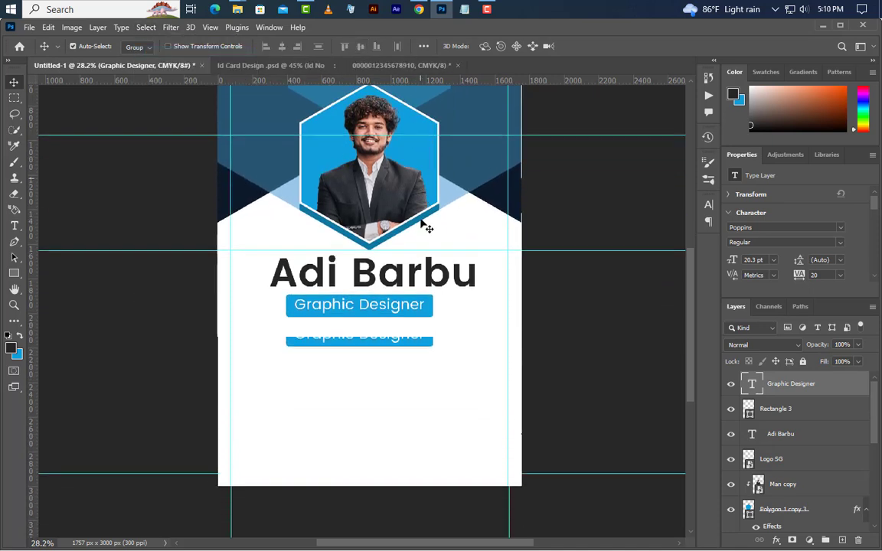
scroll(375, 433, "up", 2)
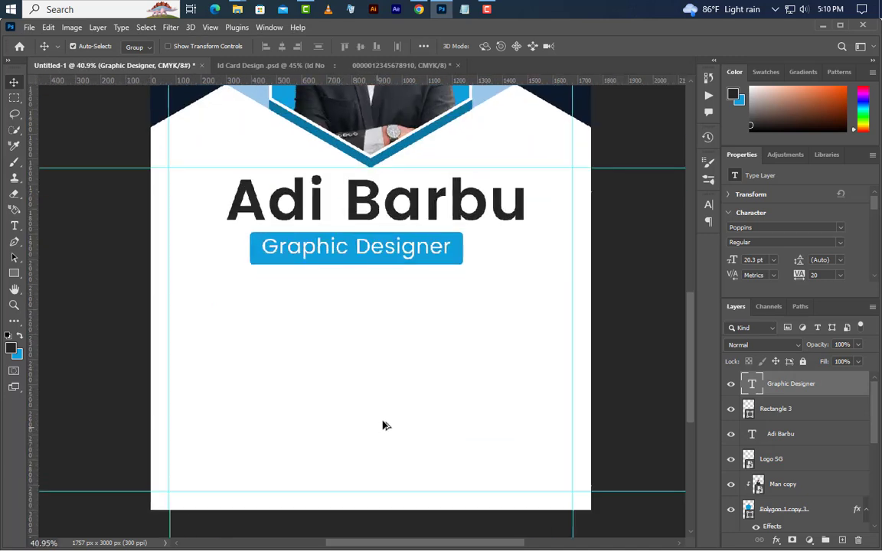
left_click(14, 226)
left_click(843, 539)
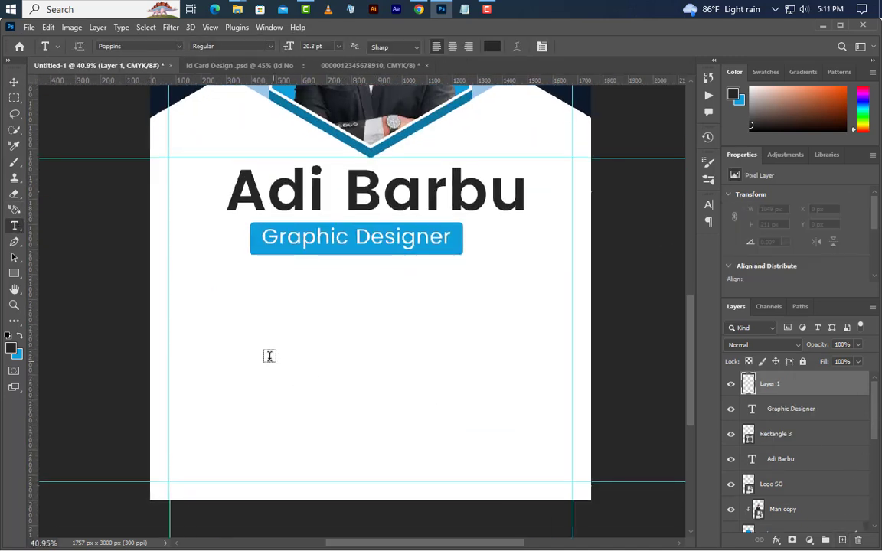
left_click(231, 306)
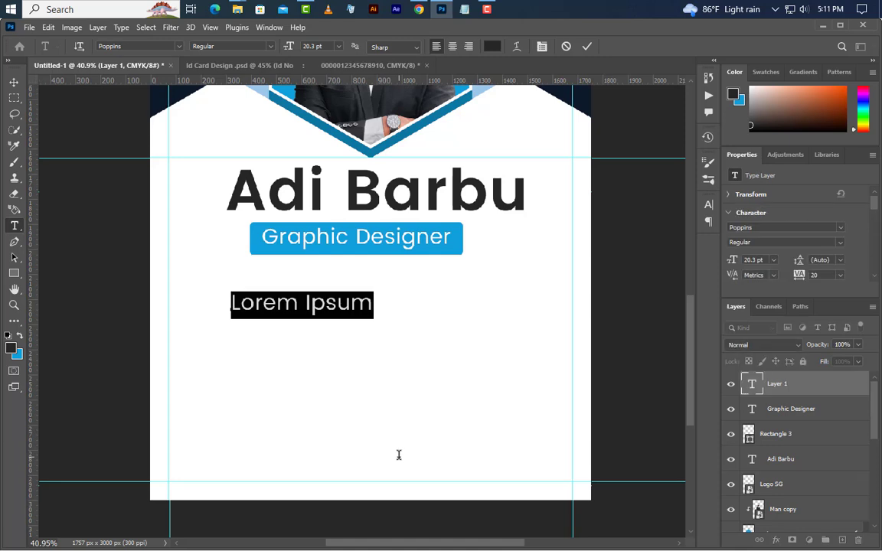
type("ID No")
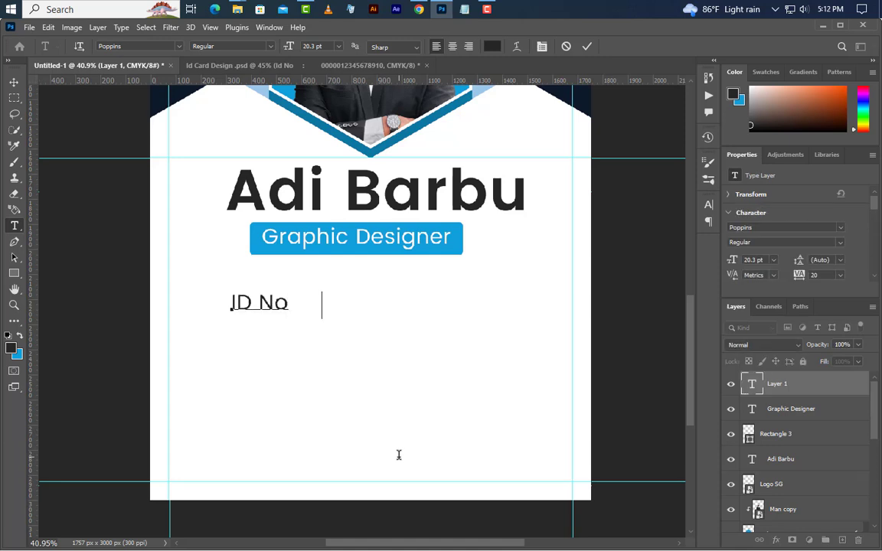
type("      :           0000012345678910")
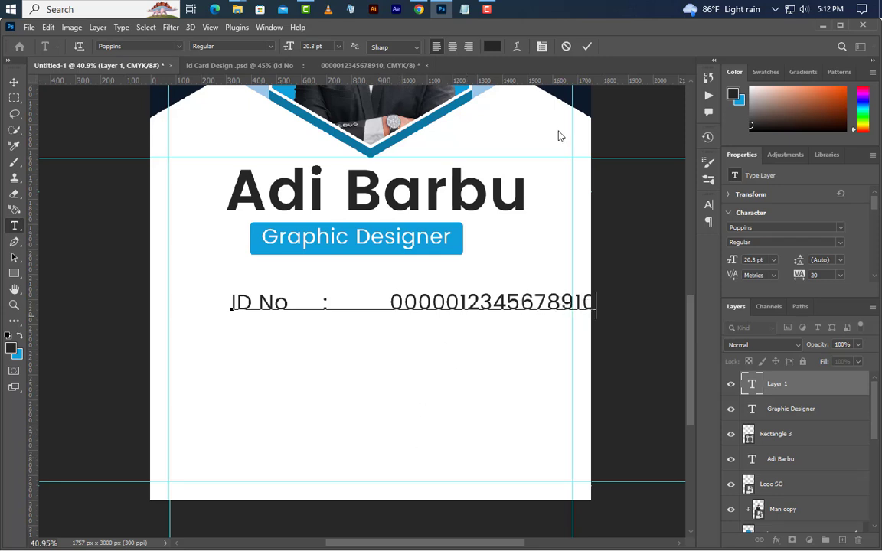
left_click(588, 46)
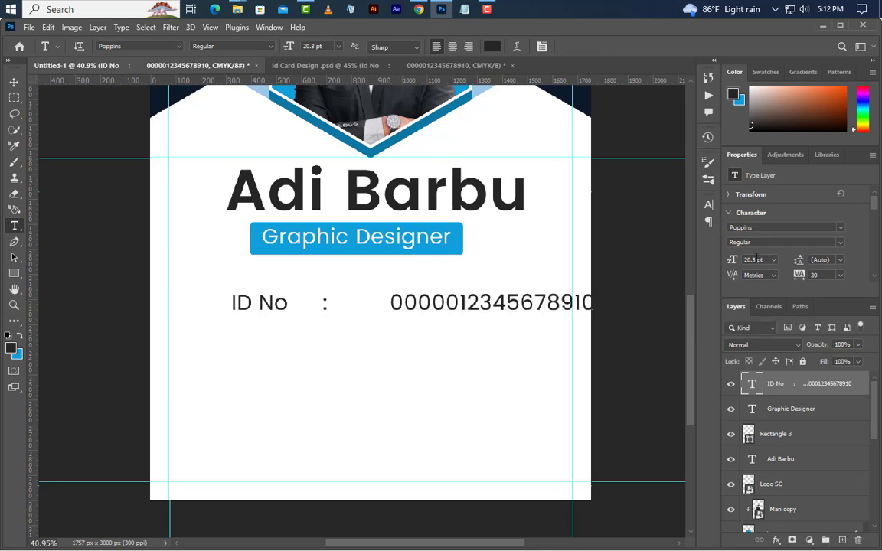
type("34")
key("Return")
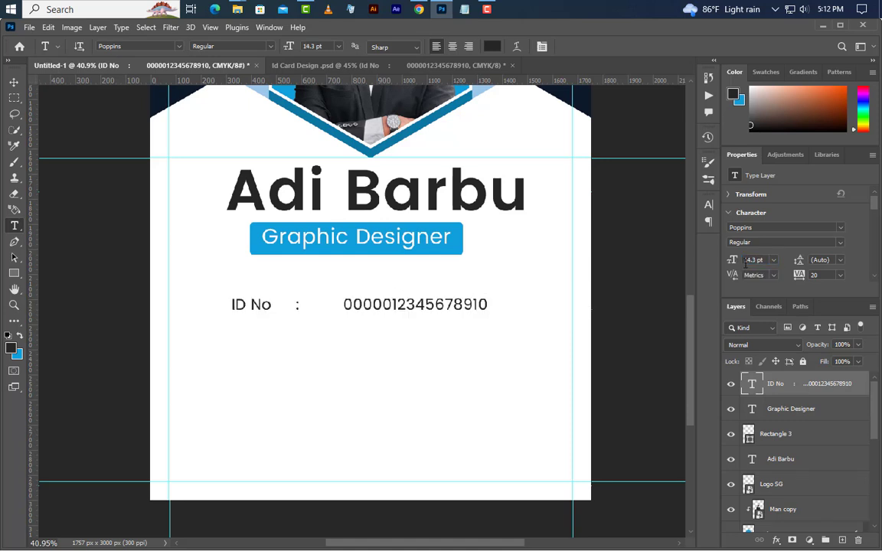
key("ctrl+a")
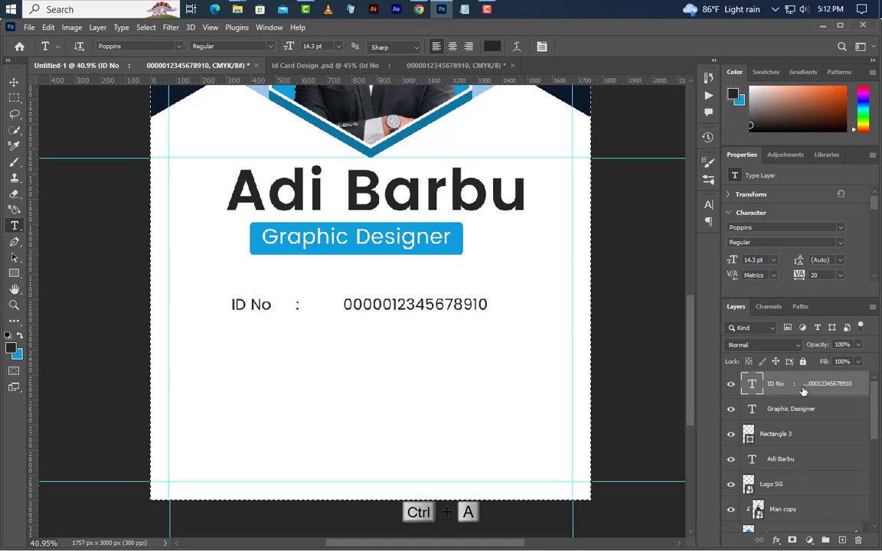
Step: Centre the title, Rectangle 3 bar, name and Logo SG layers horizontally on the card, then deselect
left_click(798, 410, "ctrl")
left_click(804, 436, "ctrl")
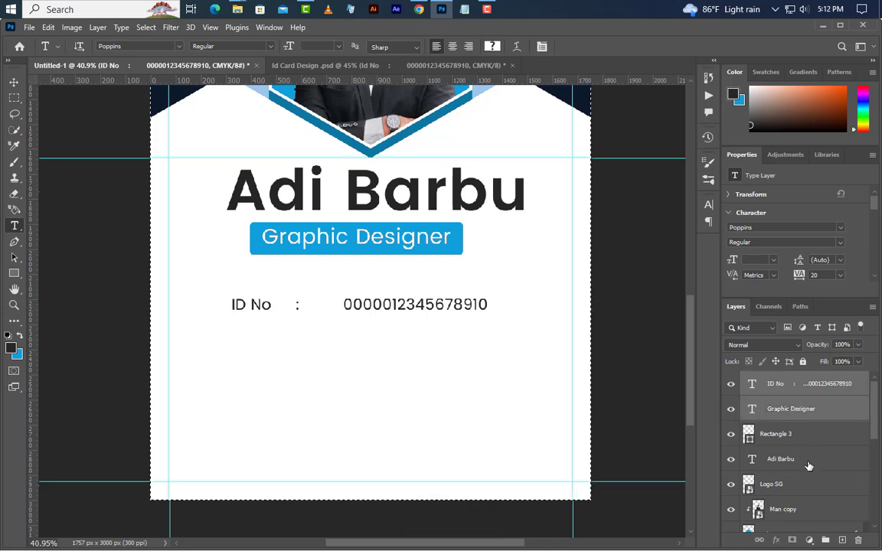
left_click(807, 462, "ctrl")
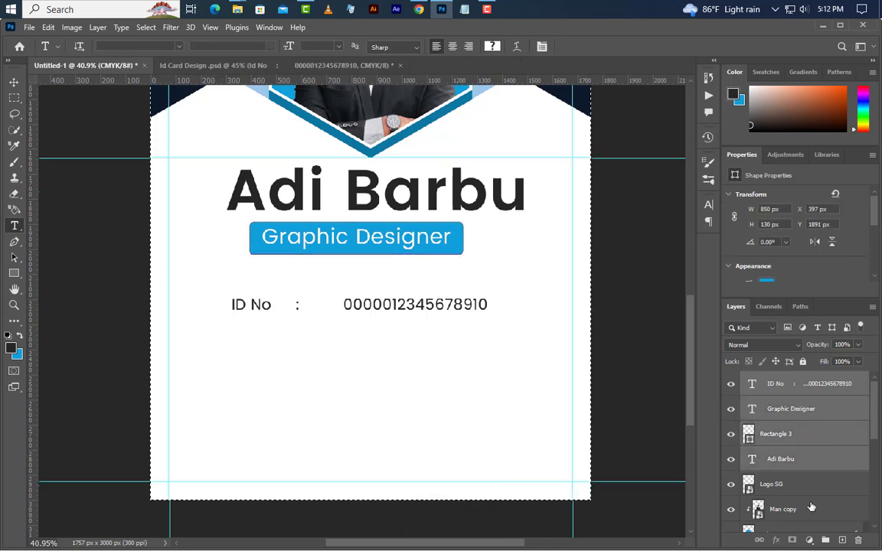
left_click(800, 485, "ctrl")
left_click(14, 82)
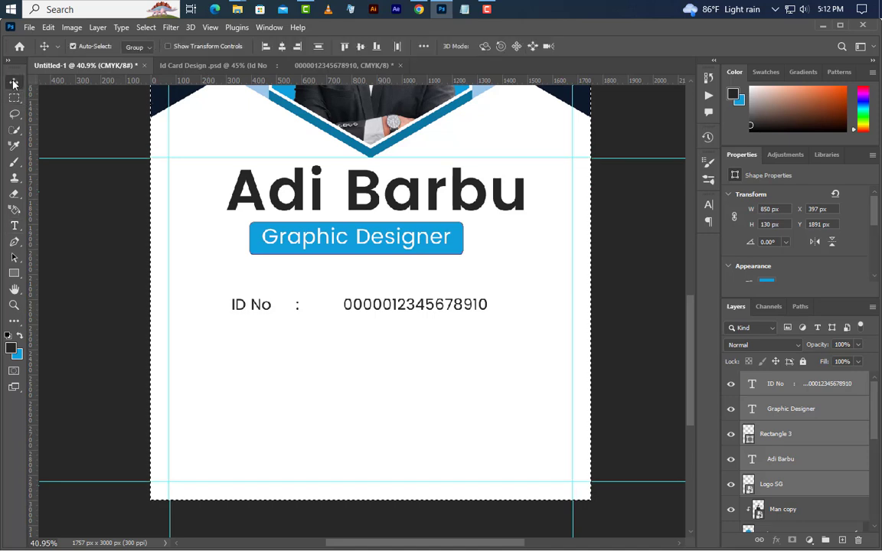
left_click(283, 47)
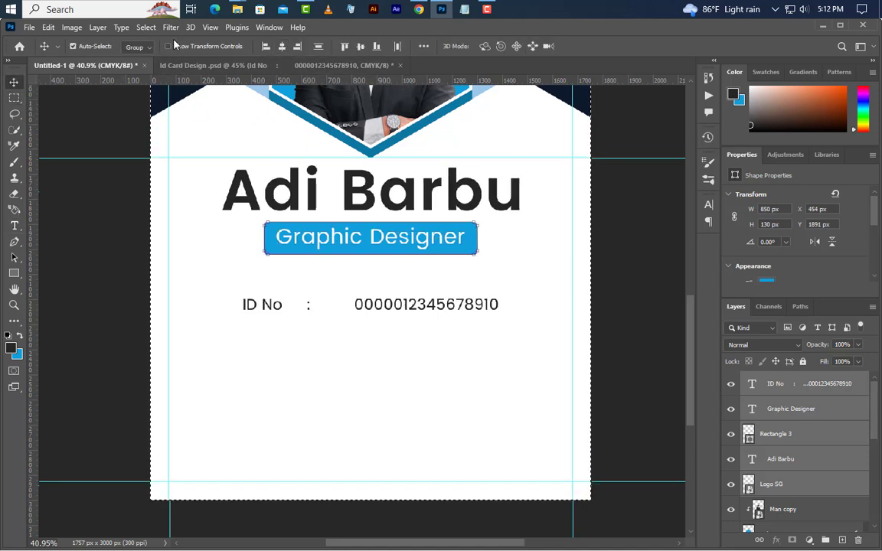
left_click(145, 27)
left_click(157, 52)
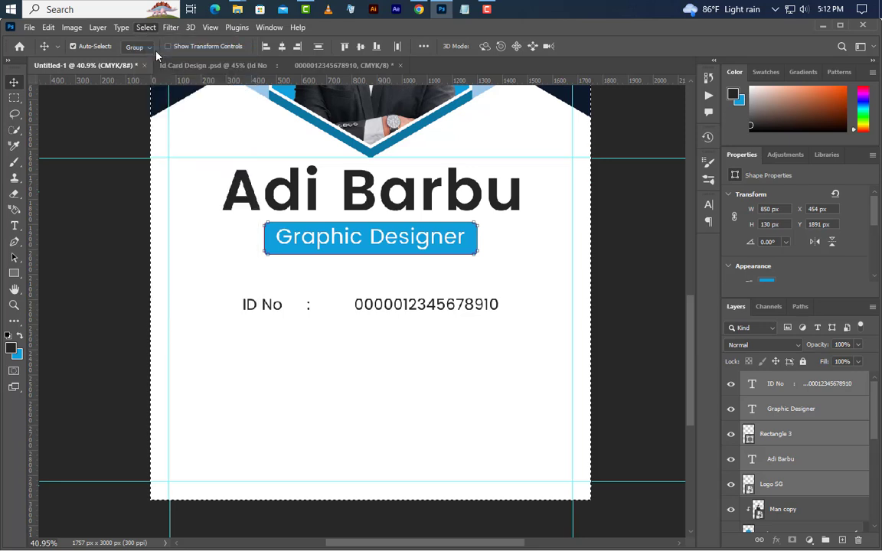
Step: Nudge the ID No line up and Alt-drag a copy just below it
left_click(844, 383)
key("shift+Up")
key("shift+Up")
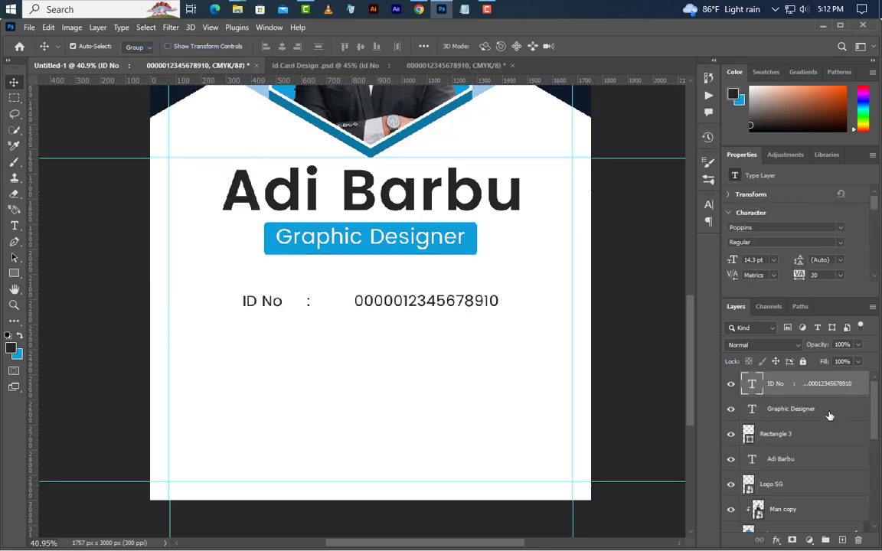
left_click_drag(389, 299, 391, 389)
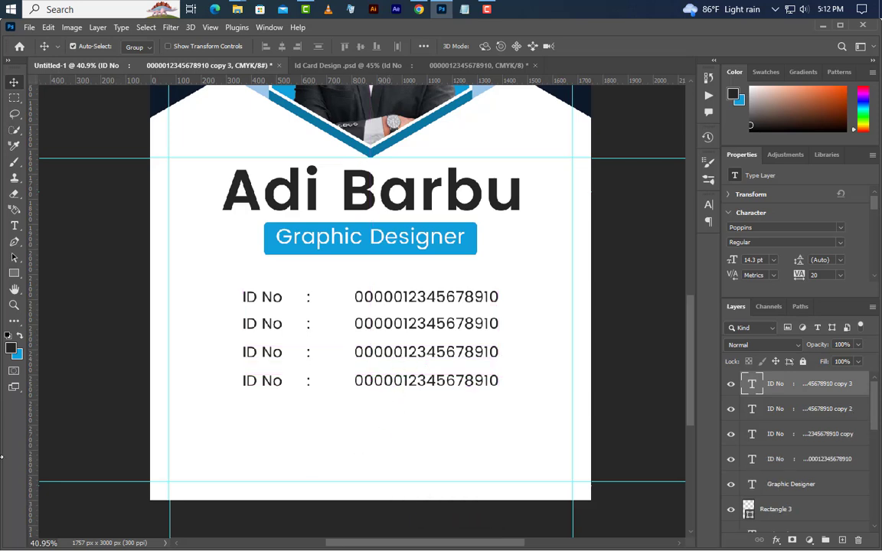
Step: Relabel the second ID No line as 'Phone' and replace its value with the phone number
left_click(14, 225)
scroll(321, 356, "up", 2)
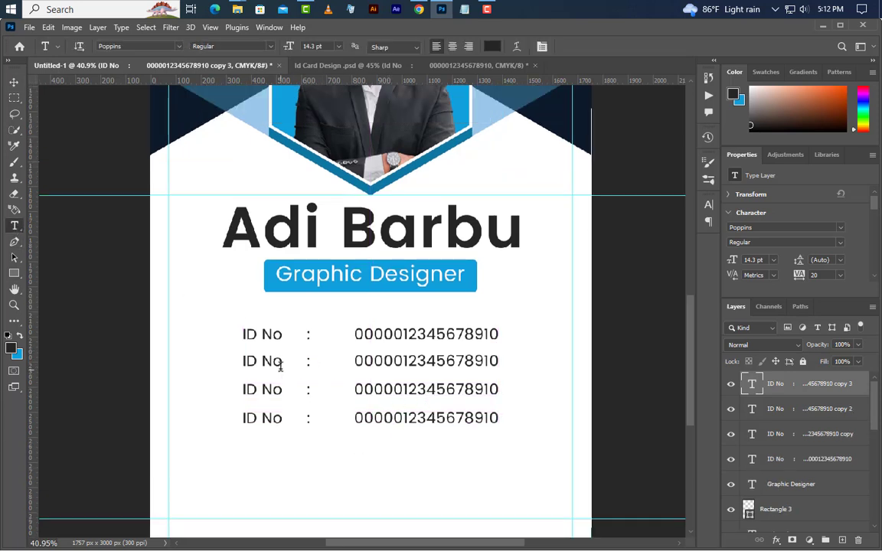
left_click_drag(283, 361, 242, 367)
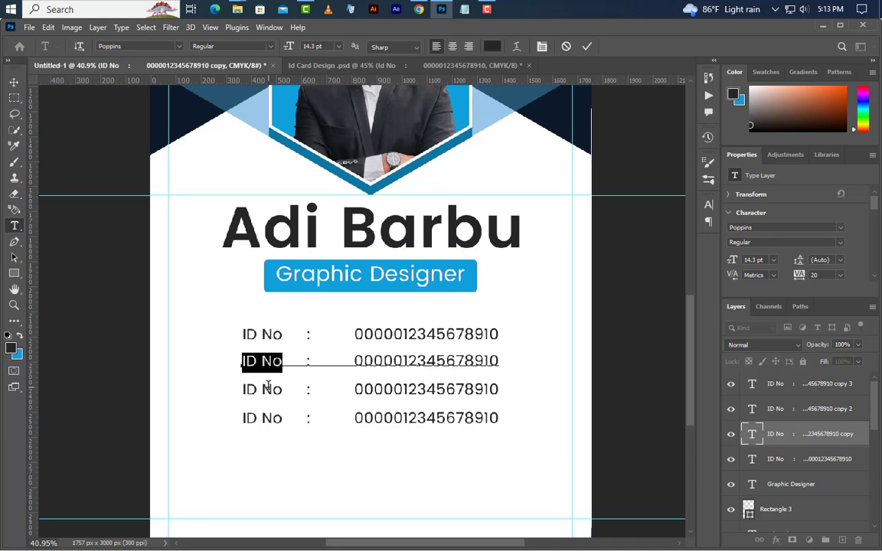
type("Phon")
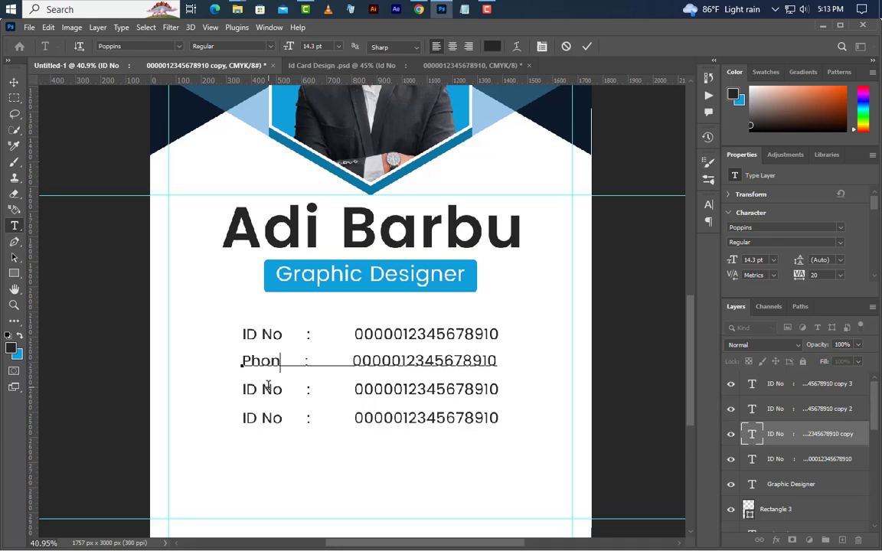
type("e")
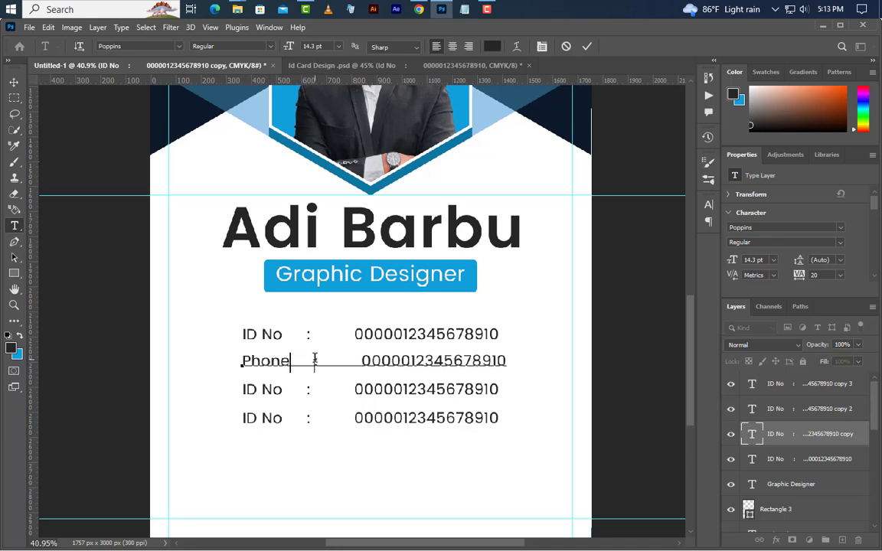
left_click(314, 360)
key("BackSpace")
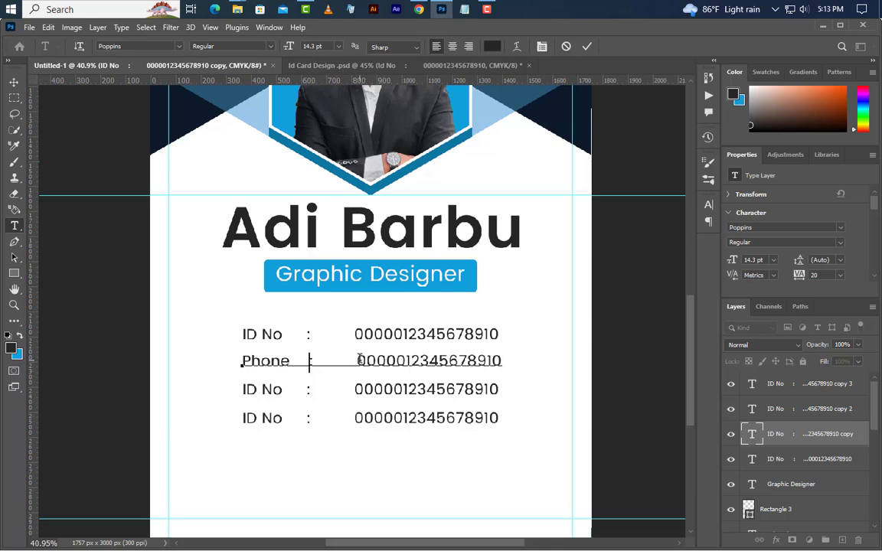
left_click_drag(358, 360, 517, 347)
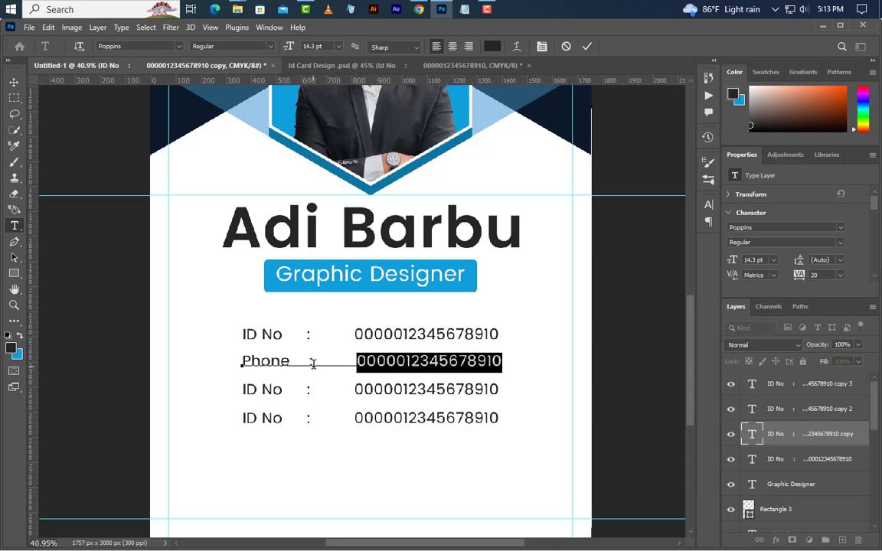
left_click_drag(313, 364, 520, 368)
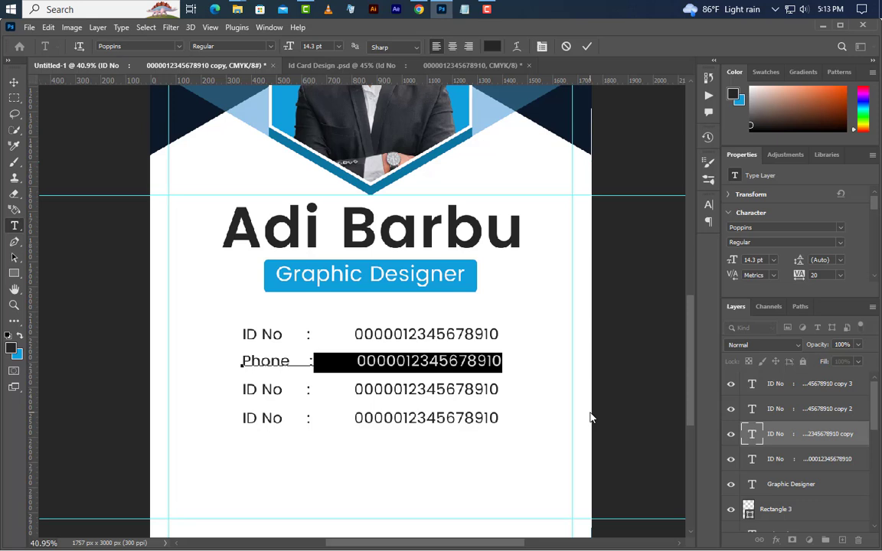
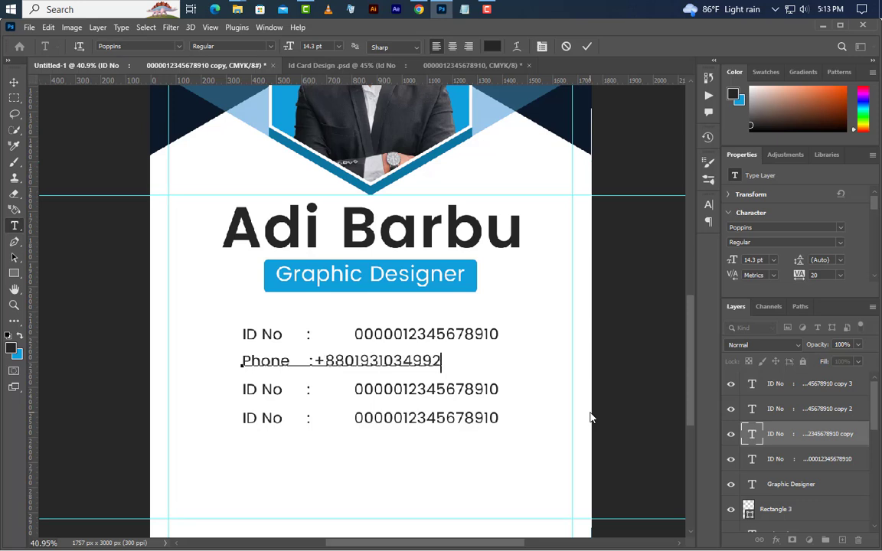
left_click(315, 362)
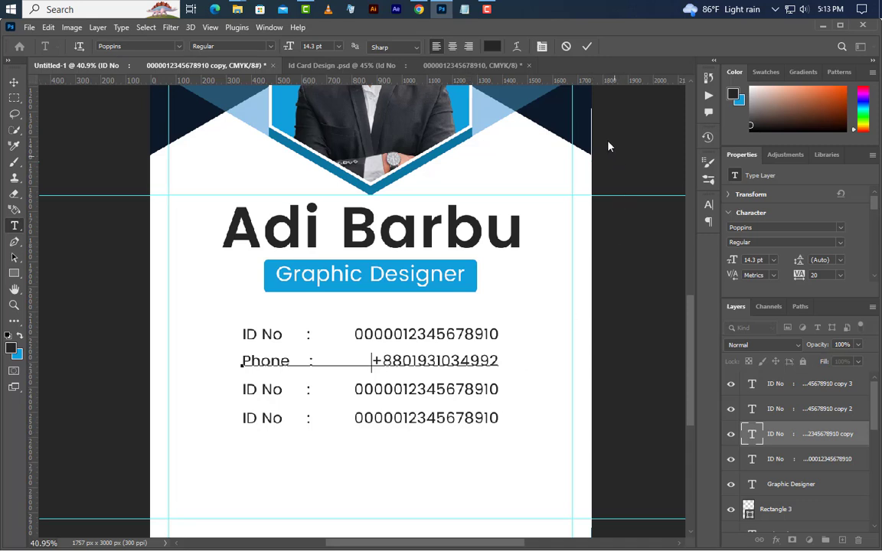
left_click(587, 47)
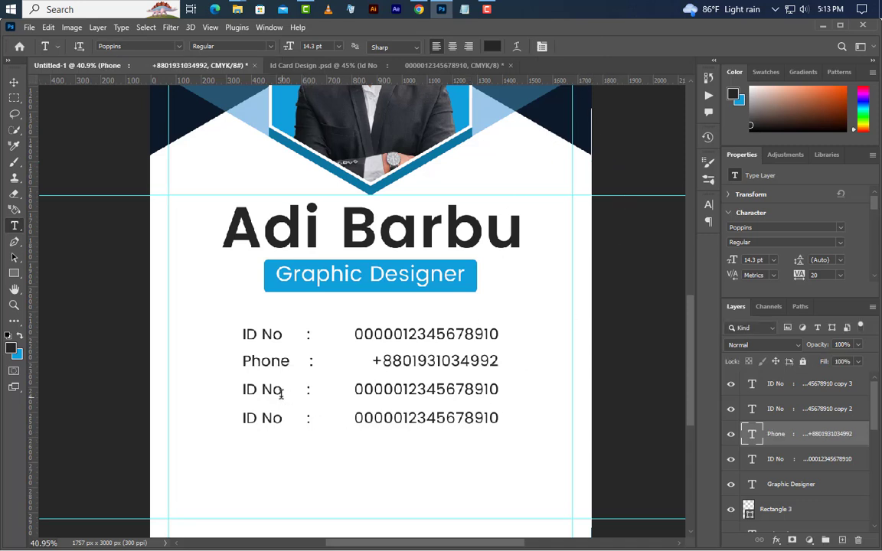
Step: Relabel the third line as 'Blood' with the value B+
left_click_drag(282, 390, 240, 392)
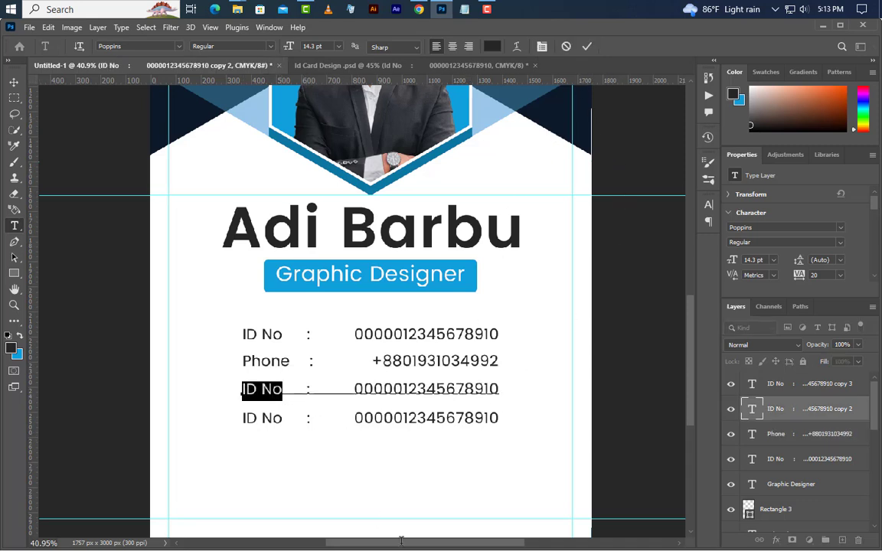
type("Blood")
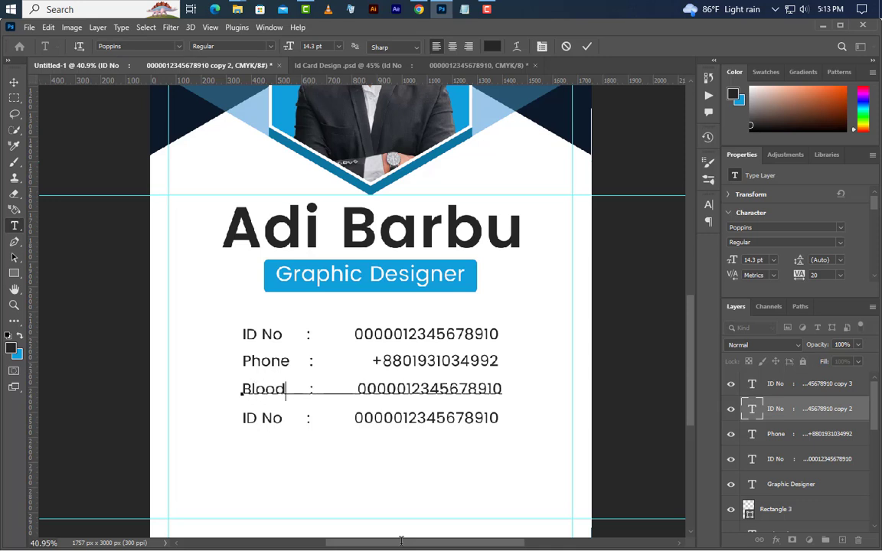
left_click(309, 390)
key("BackSpace")
left_click(588, 47)
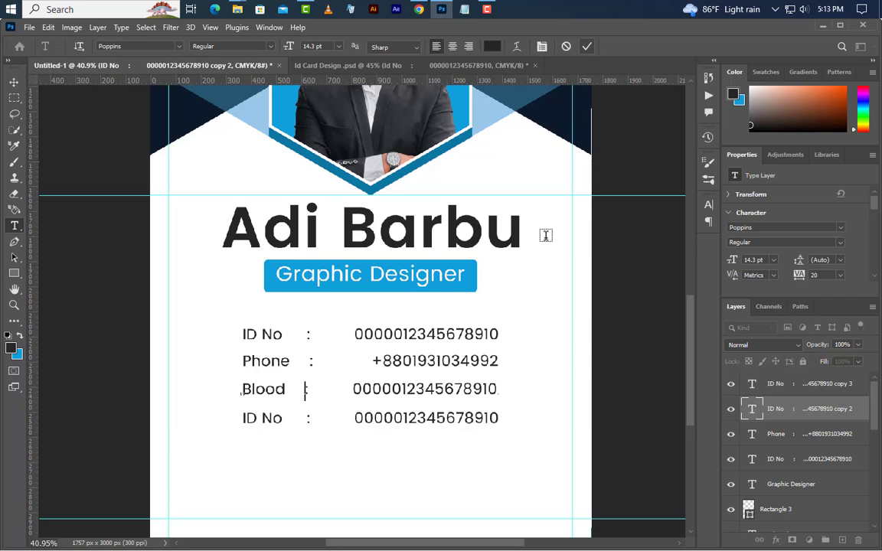
left_click_drag(355, 389, 498, 389)
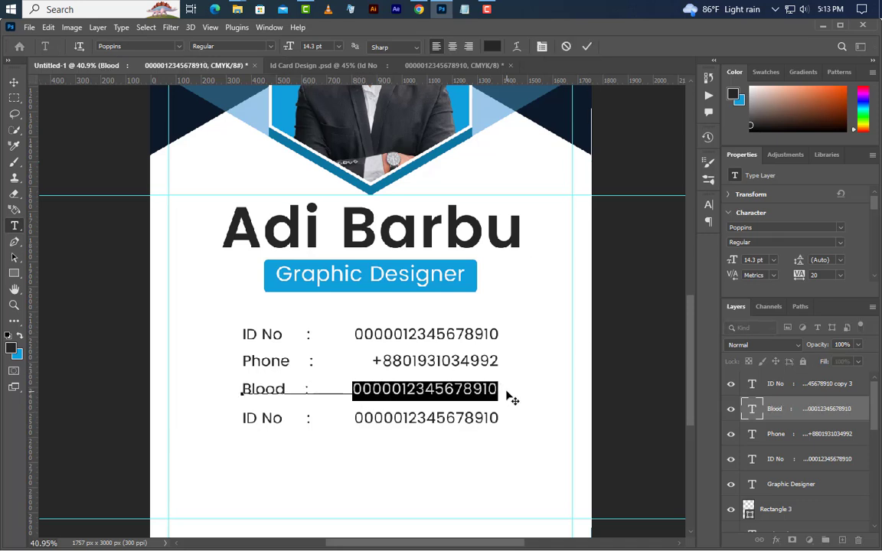
type("Blood : B")
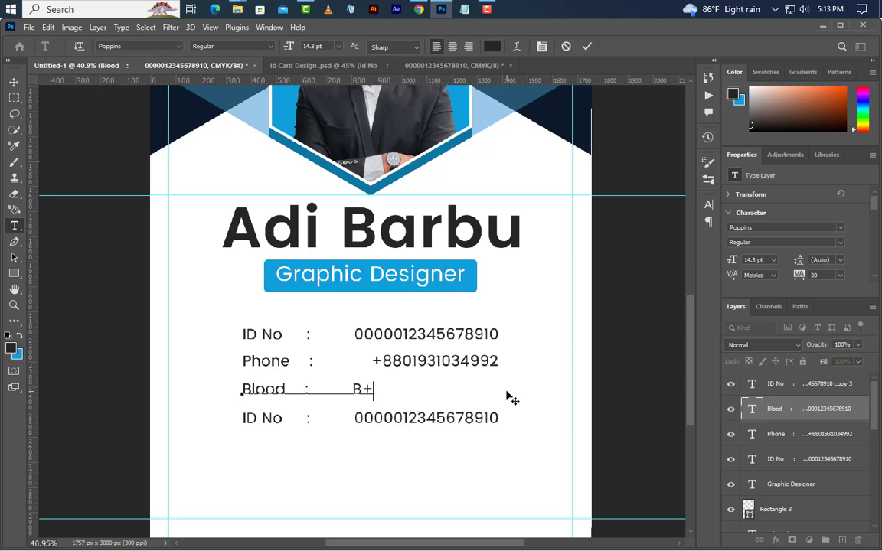
type("+")
left_click(352, 389)
left_click(587, 47)
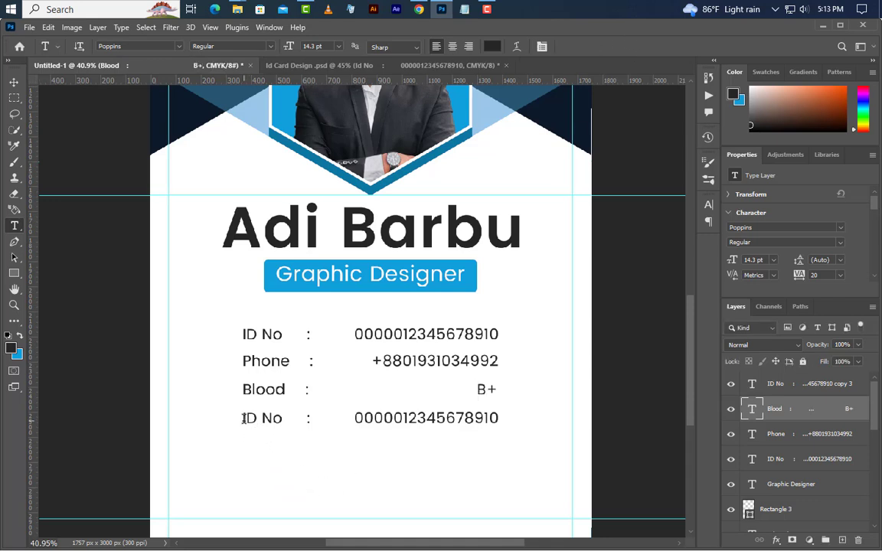
Step: Relabel the bottom line as 'E-mail', enter the e-mail address, and align it with the values above
left_click_drag(244, 418, 283, 418)
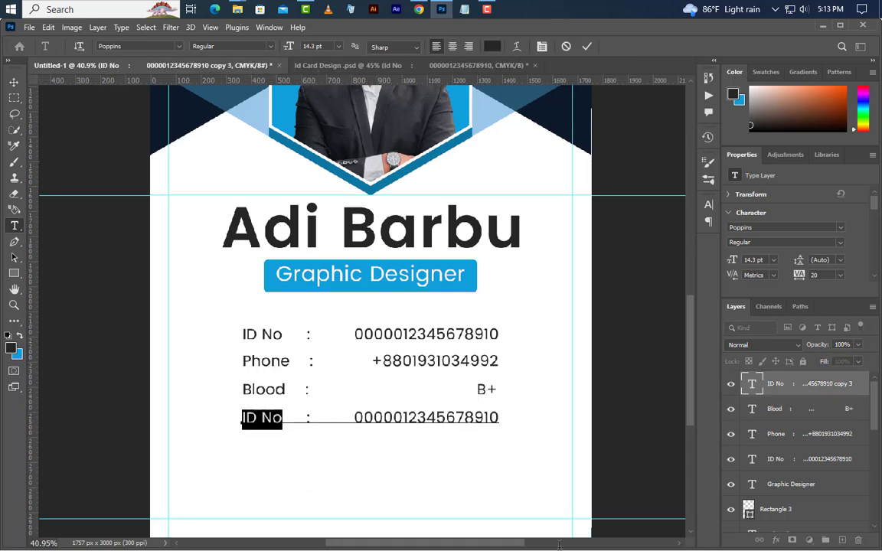
type("E-")
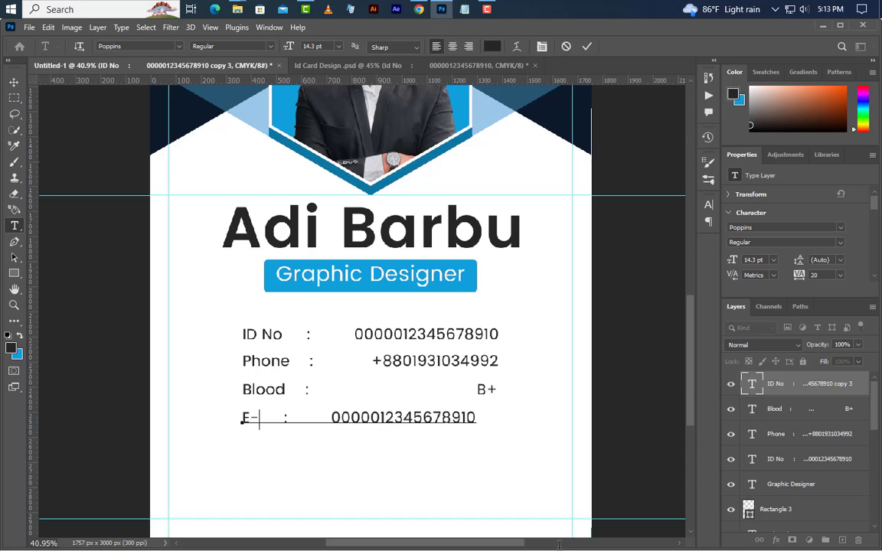
type("mail")
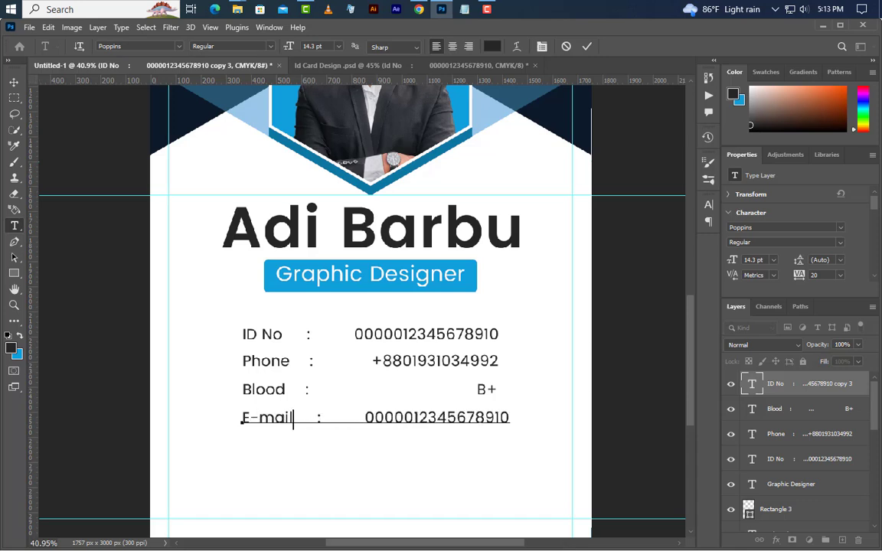
left_click(314, 418)
key("BackSpace")
key("BackSpace")
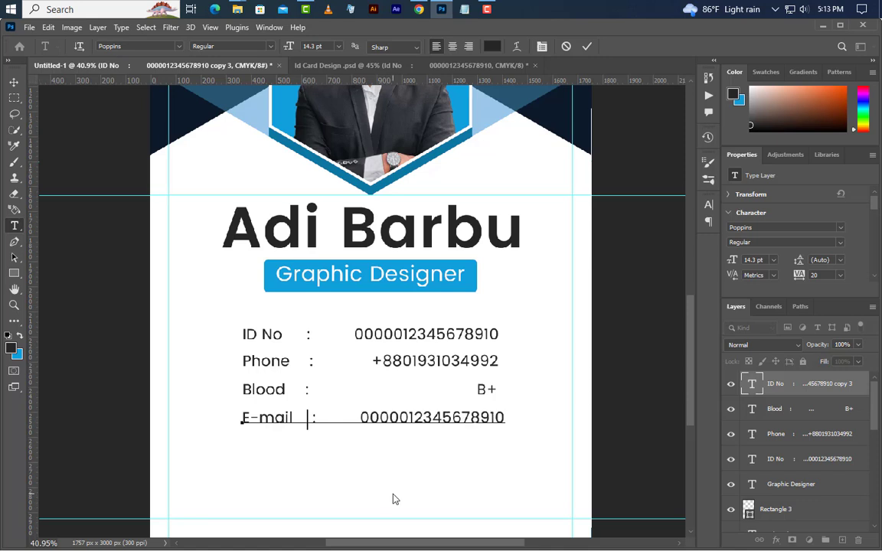
key("BackSpace")
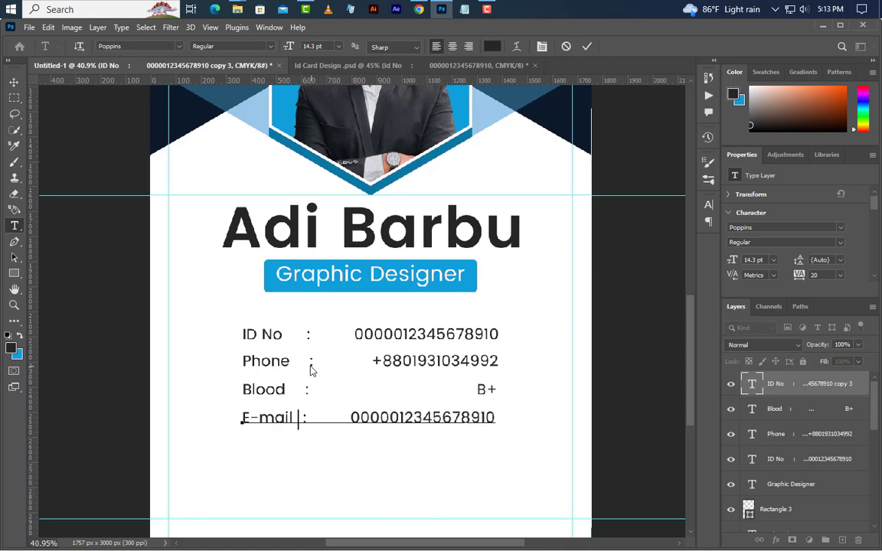
left_click(586, 48)
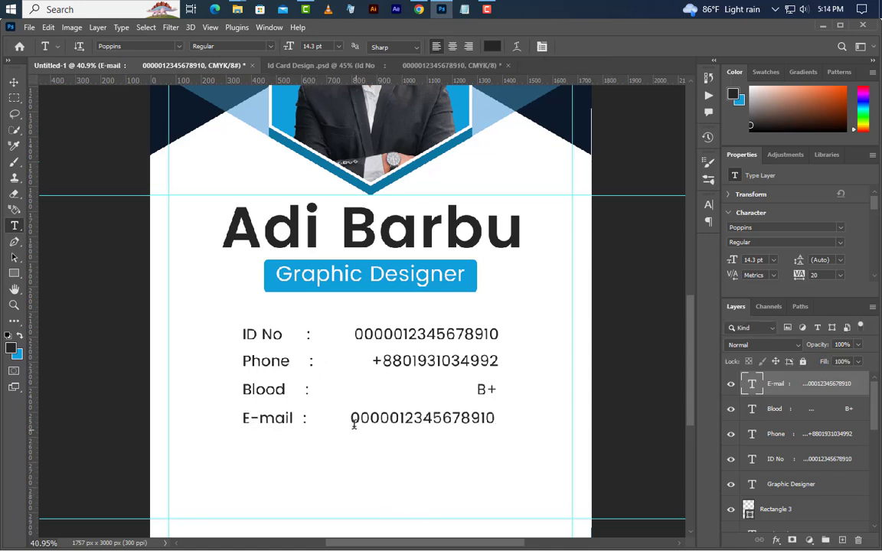
left_click_drag(352, 419, 497, 418)
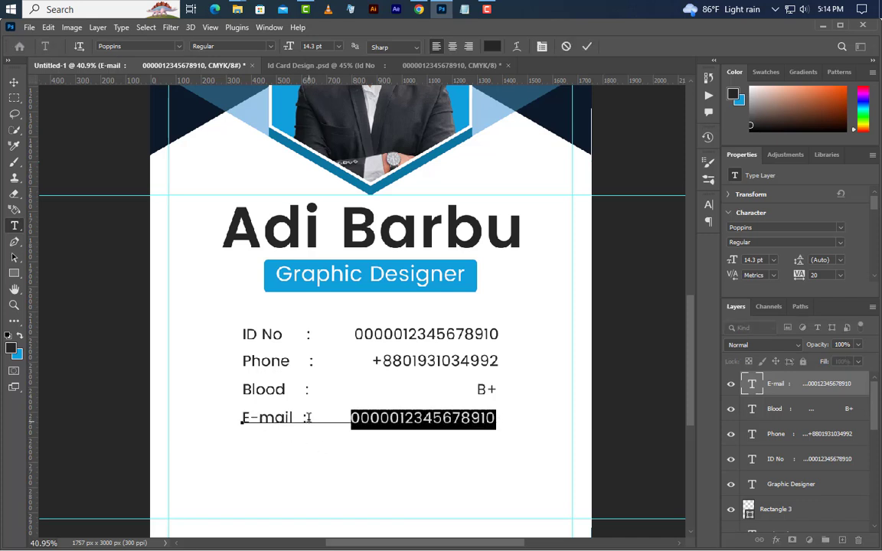
left_click_drag(308, 418, 515, 417)
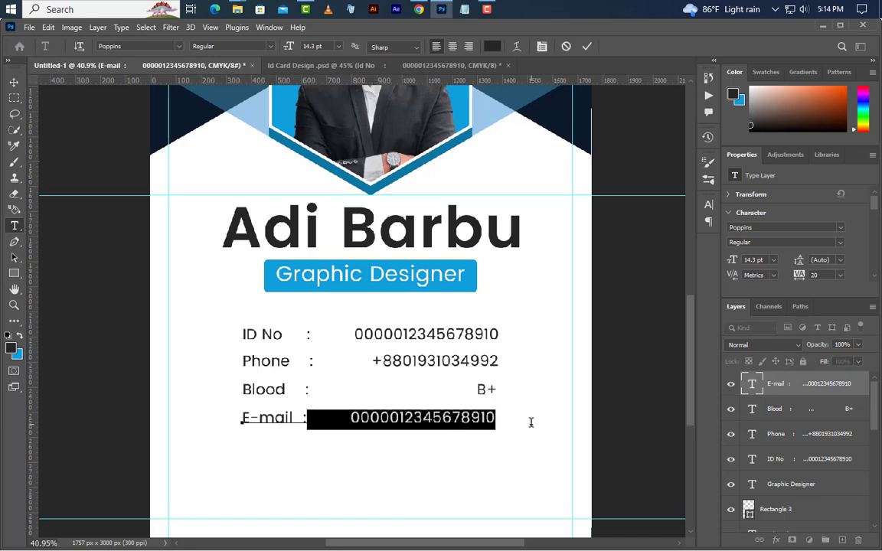
type("exampl")
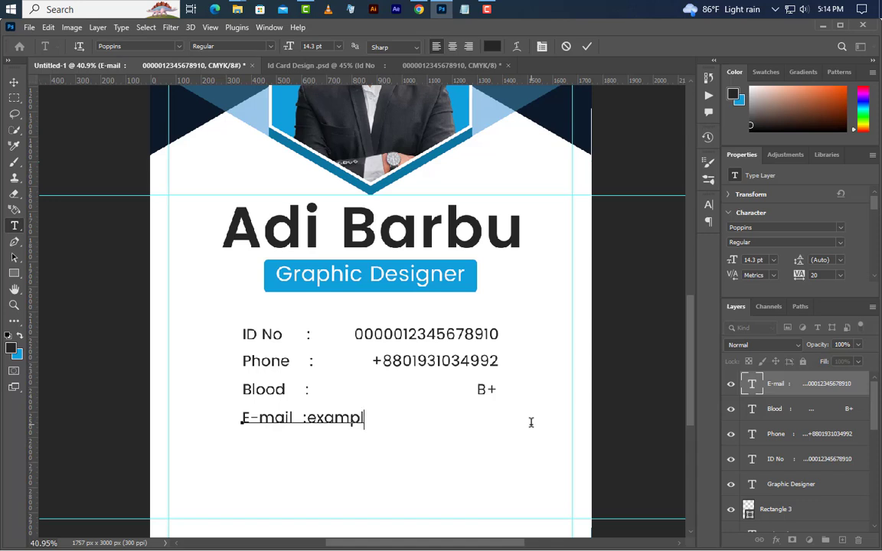
type("e@gmail")
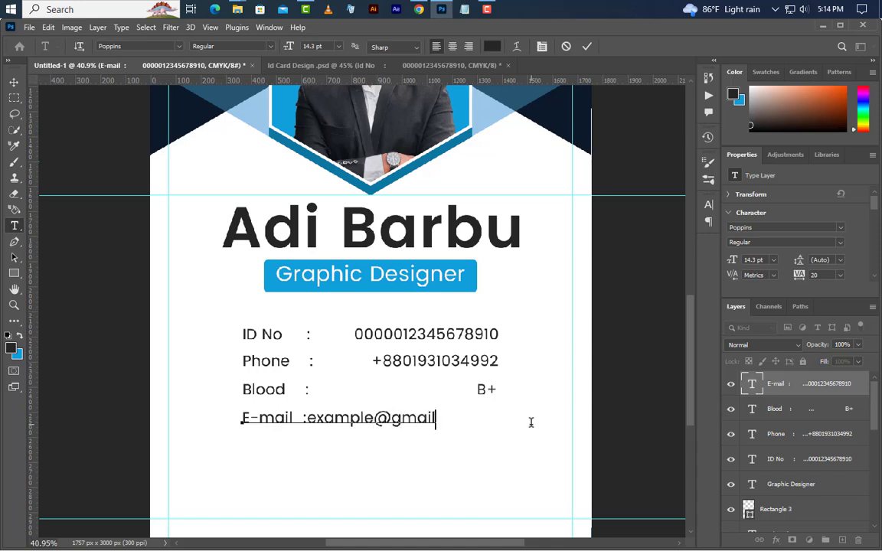
type(".com")
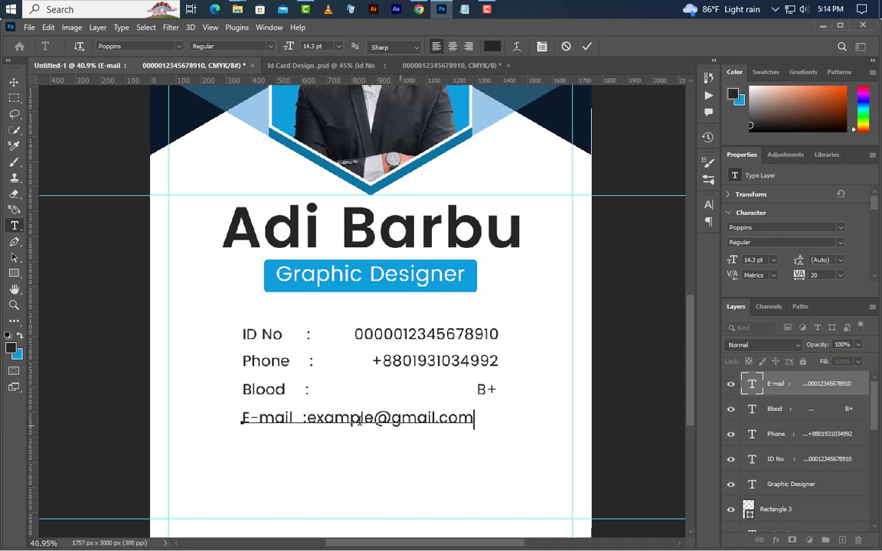
left_click(308, 418)
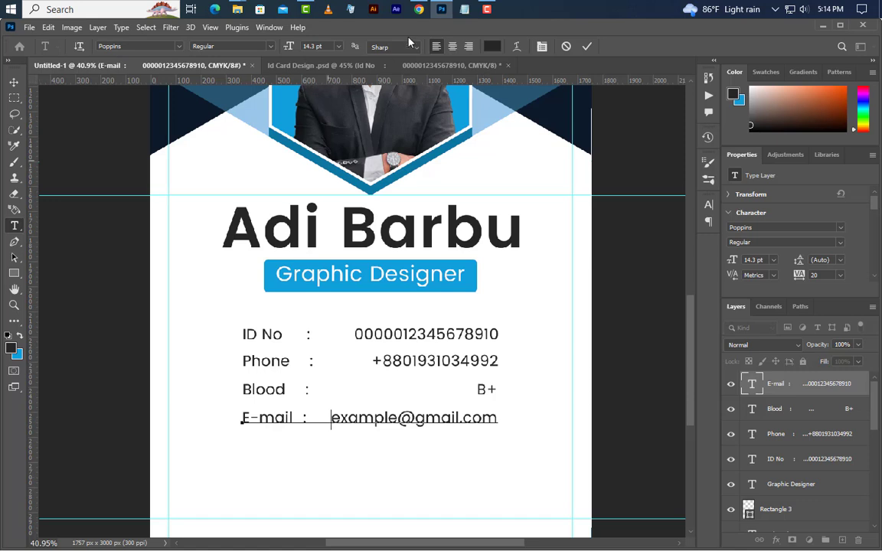
left_click(587, 47)
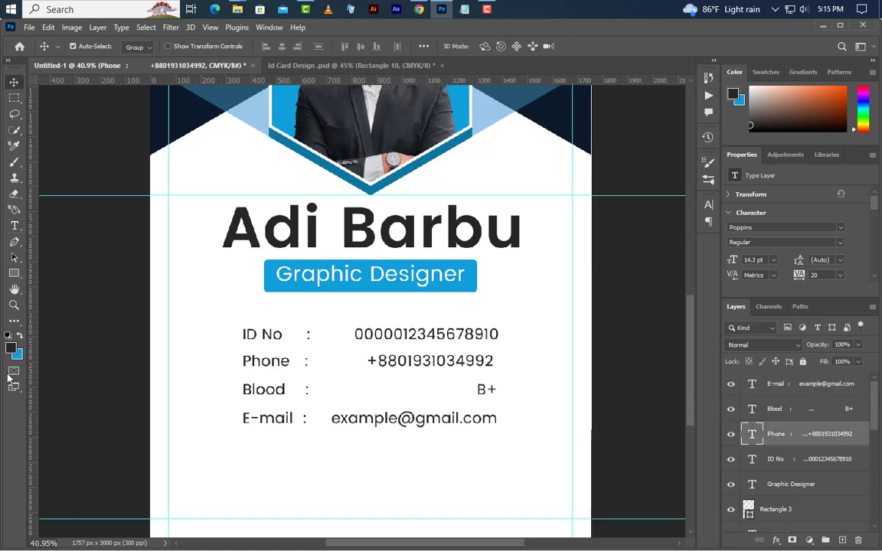
Step: Draw a 1180 × 200 px rectangle below the contact lines with no fill
left_click_drag(14, 274, 42, 242)
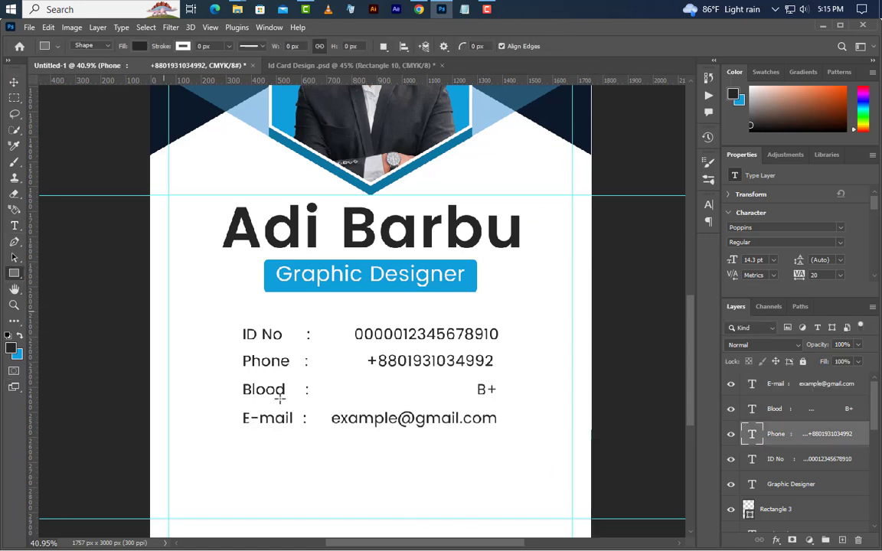
left_click_drag(212, 476, 541, 519)
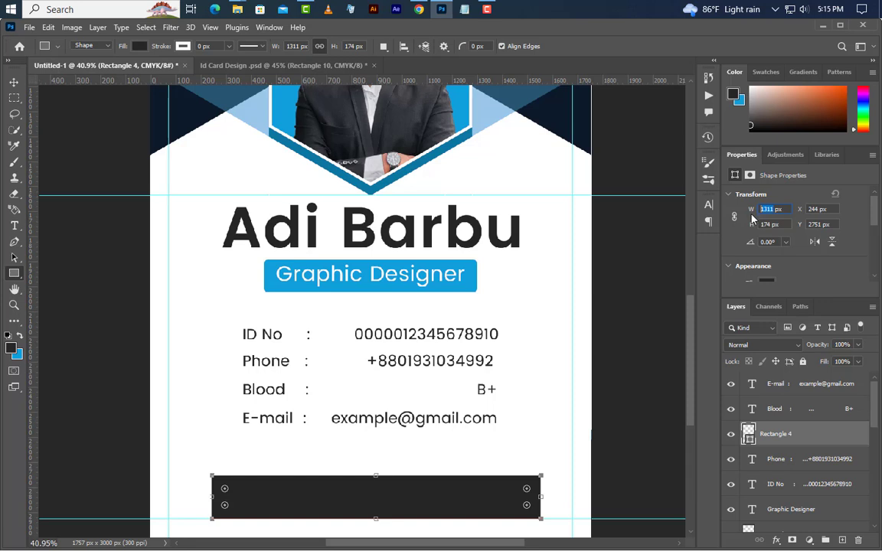
key("Return")
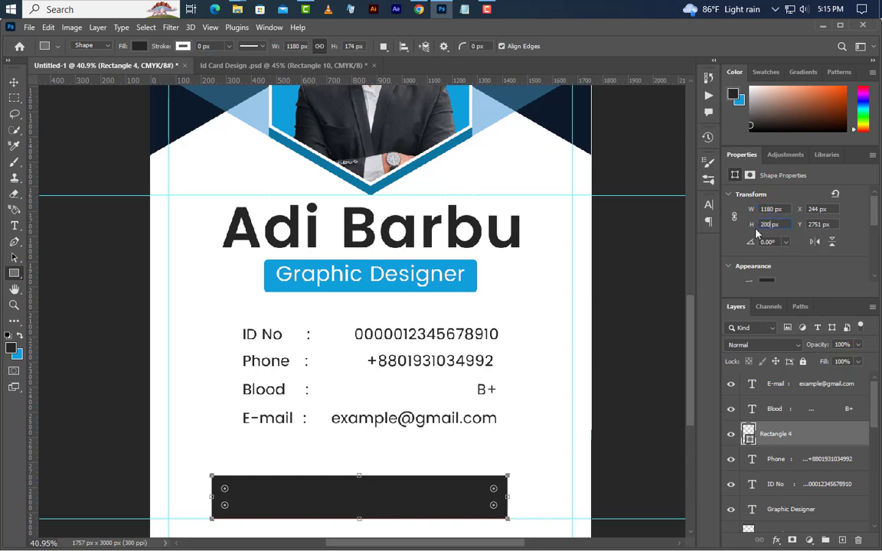
type("200")
key("Return")
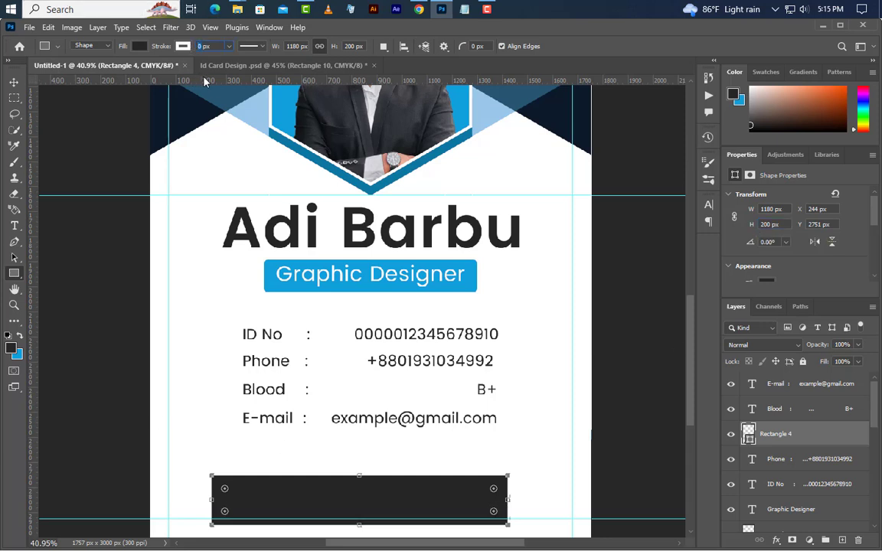
left_click(139, 47)
left_click(68, 70)
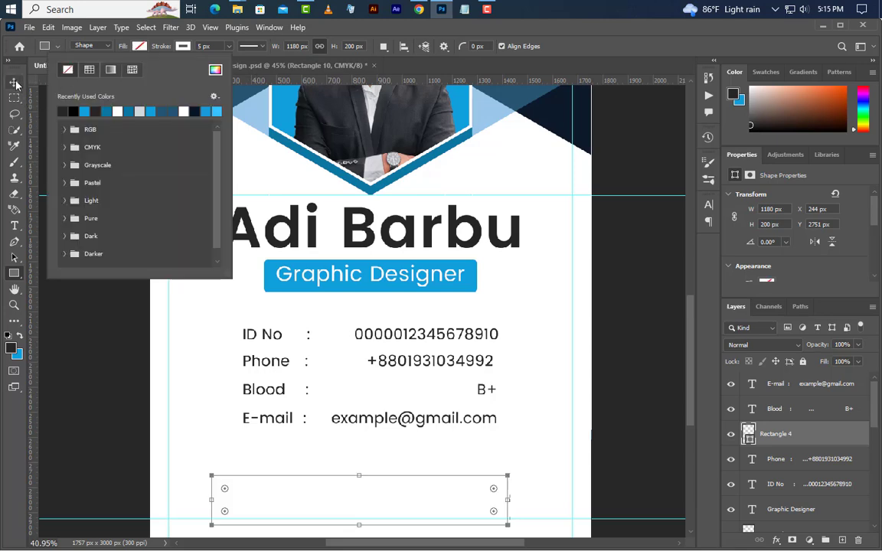
Step: Give the rectangle a #252525 dark grey Color Overlay layer style
left_click(14, 82)
right_click(817, 440)
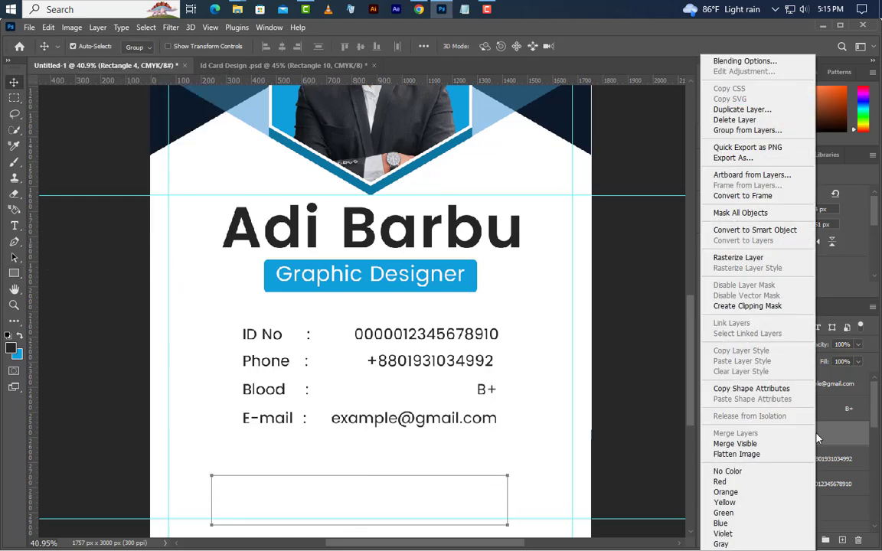
left_click(750, 64)
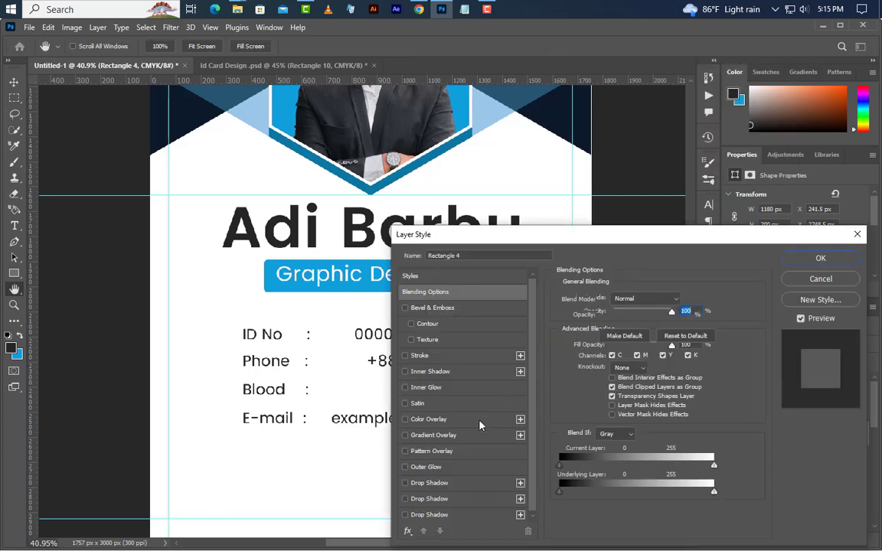
left_click(481, 421)
left_click(685, 301)
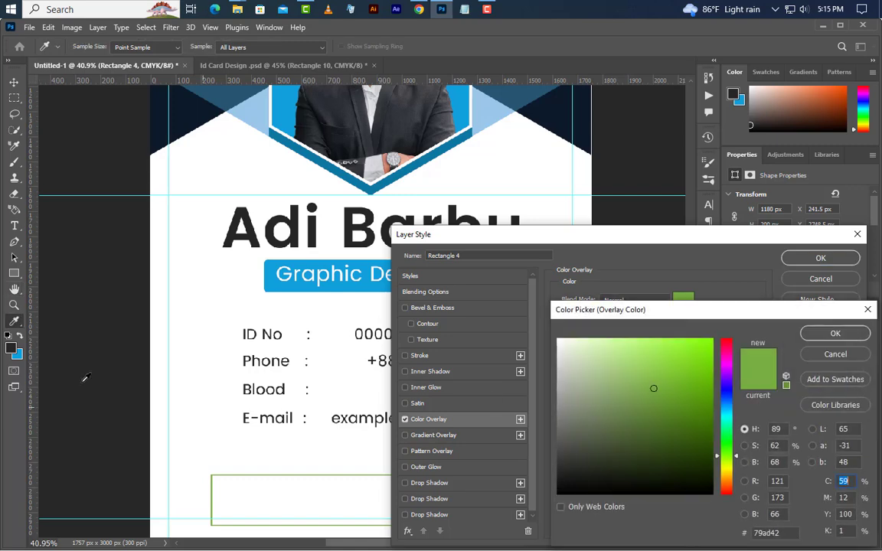
left_click(13, 351)
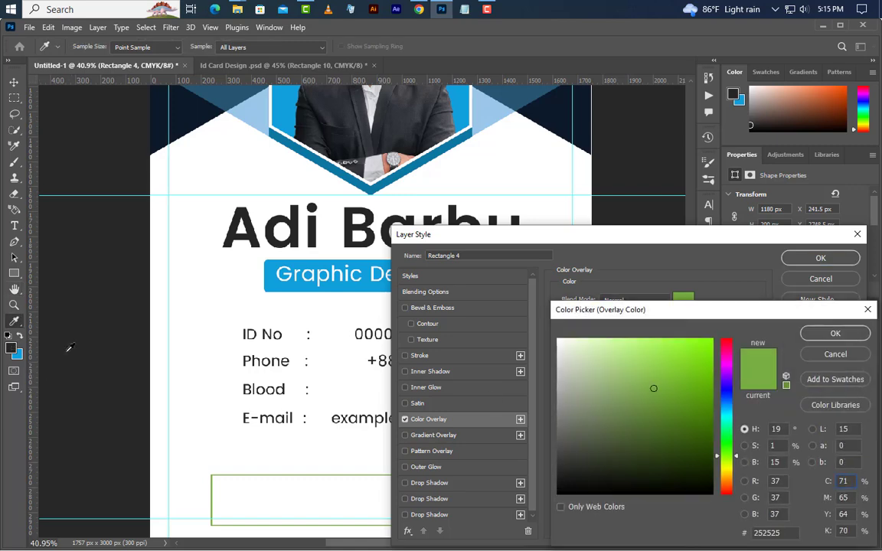
left_click(833, 334)
left_click(821, 258)
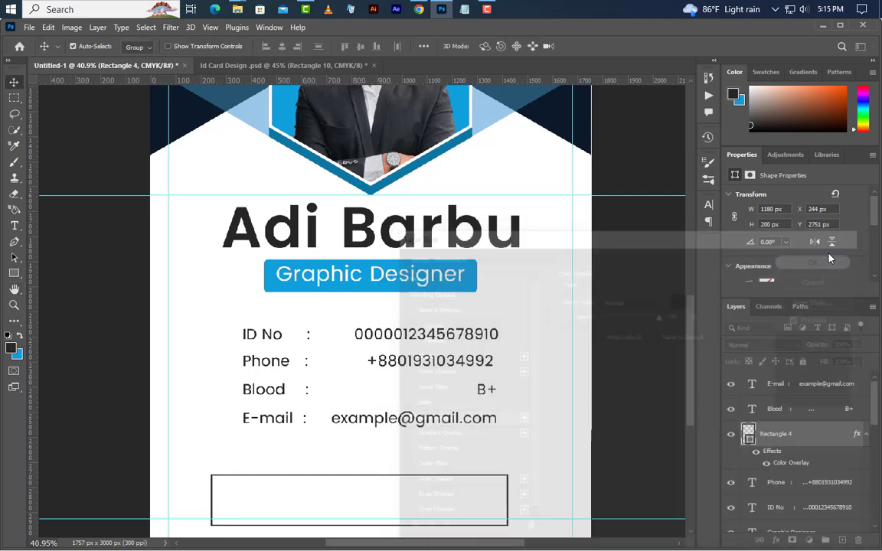
Step: Shift the frame slightly up with Free Transform, then drag the barcode image onto the card
left_click(47, 27)
left_click(120, 299)
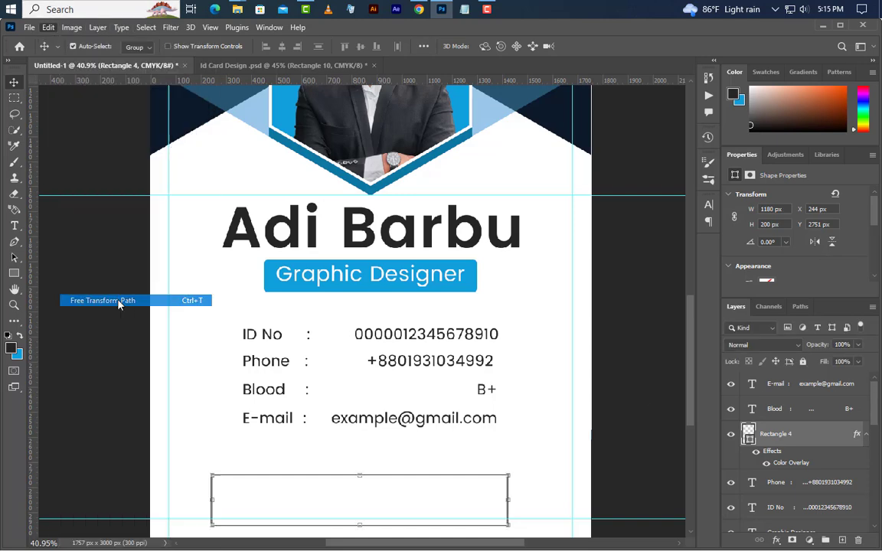
left_click_drag(360, 506, 369, 493)
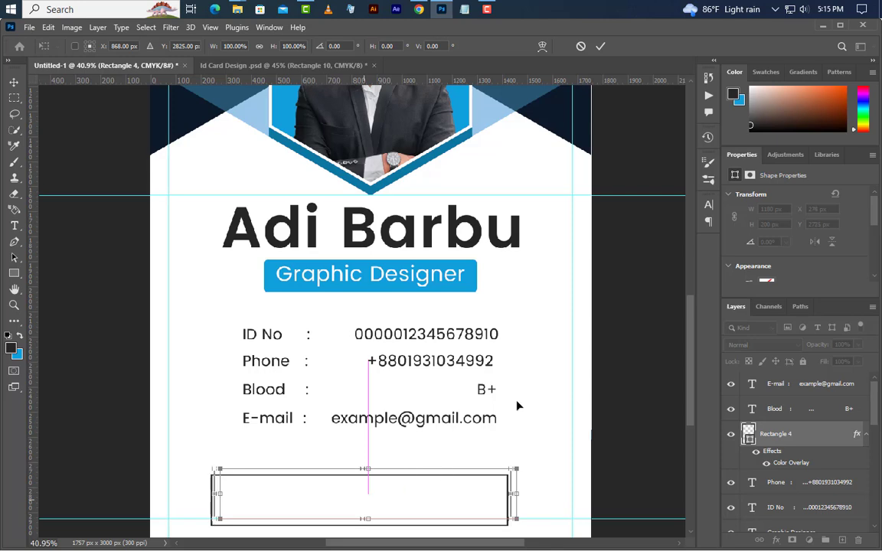
left_click(601, 46)
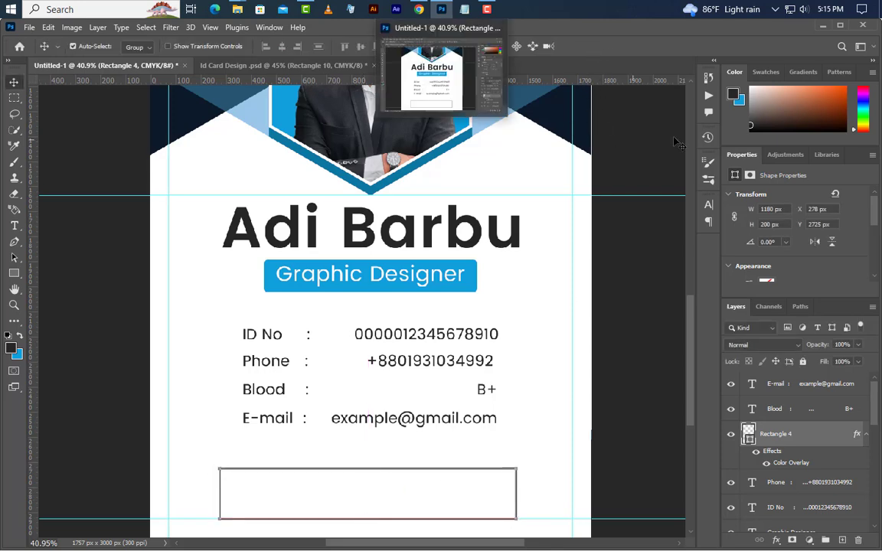
left_click(823, 25)
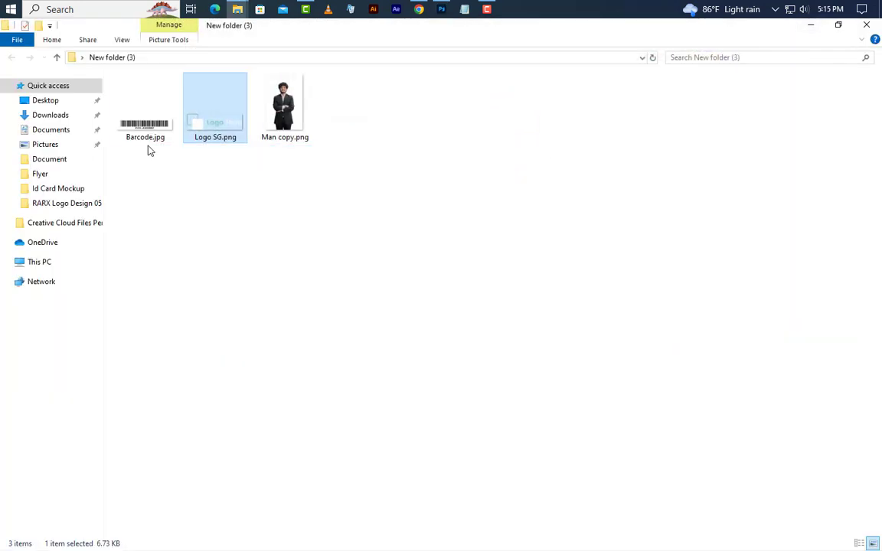
left_click_drag(146, 130, 403, 478)
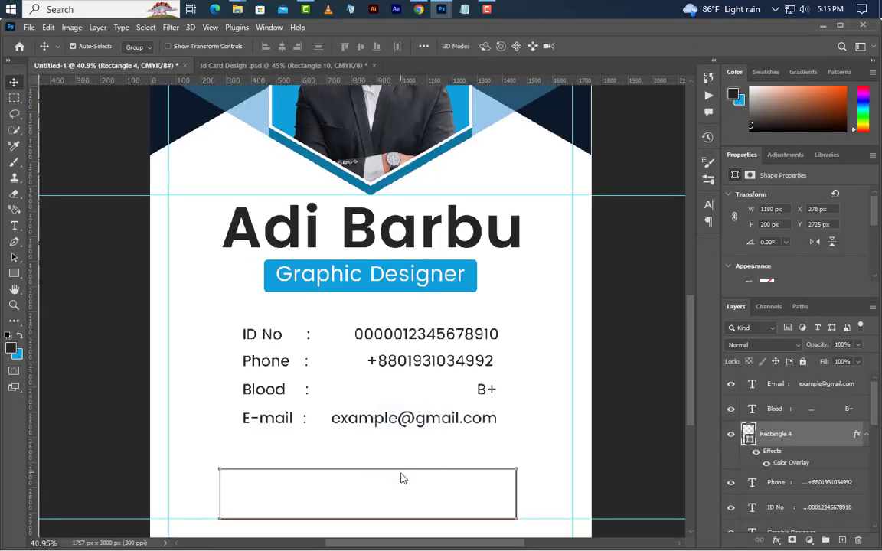
Step: Fit the barcode inside the frame, stack it beneath Rectangle 4, and group both as Group 2
left_click_drag(429, 325, 427, 500)
key("Return")
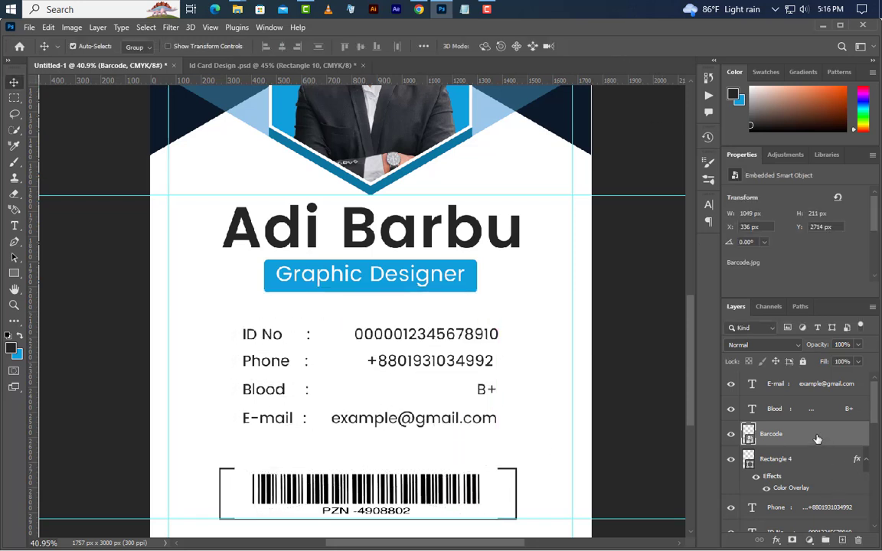
left_click_drag(817, 437, 811, 497)
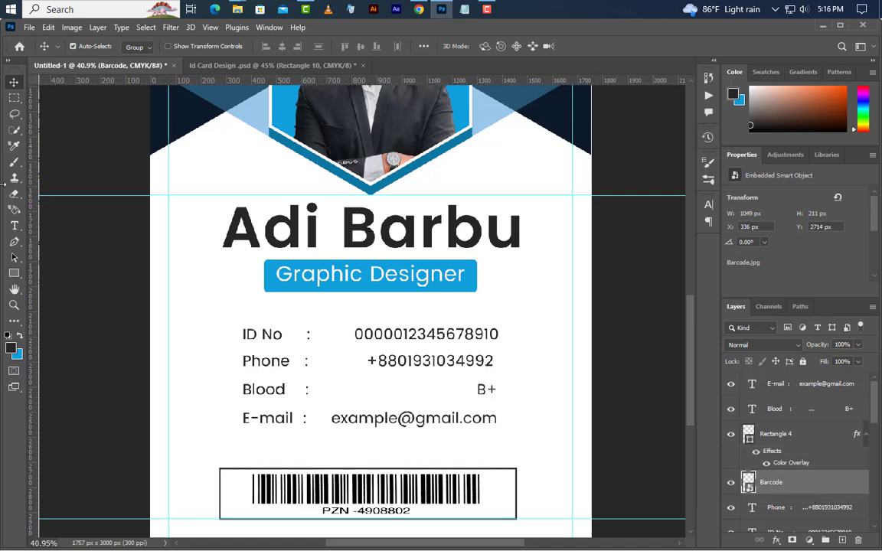
key("Down")
key("Down")
key("Down")
key("Down")
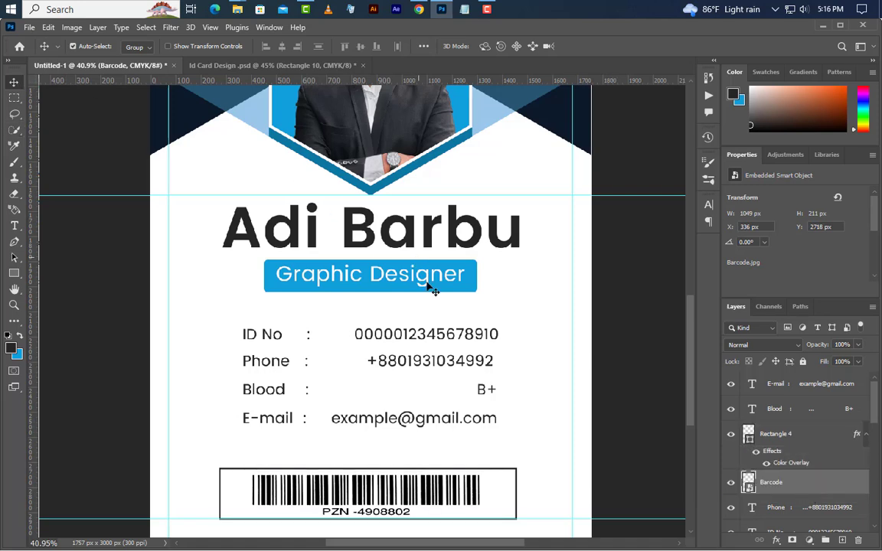
scroll(387, 449, "down", 2)
scroll(387, 449, "down", 1)
scroll(413, 433, "down", 1)
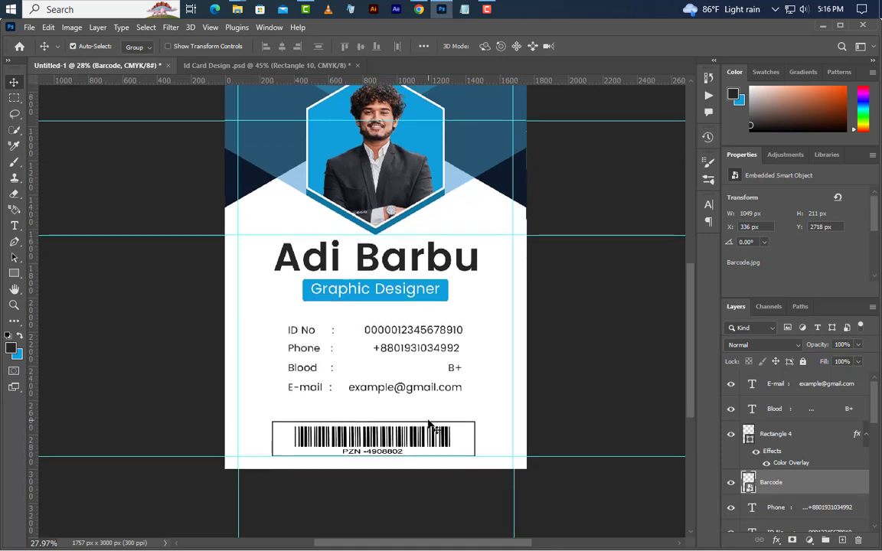
left_click(800, 443, "ctrl")
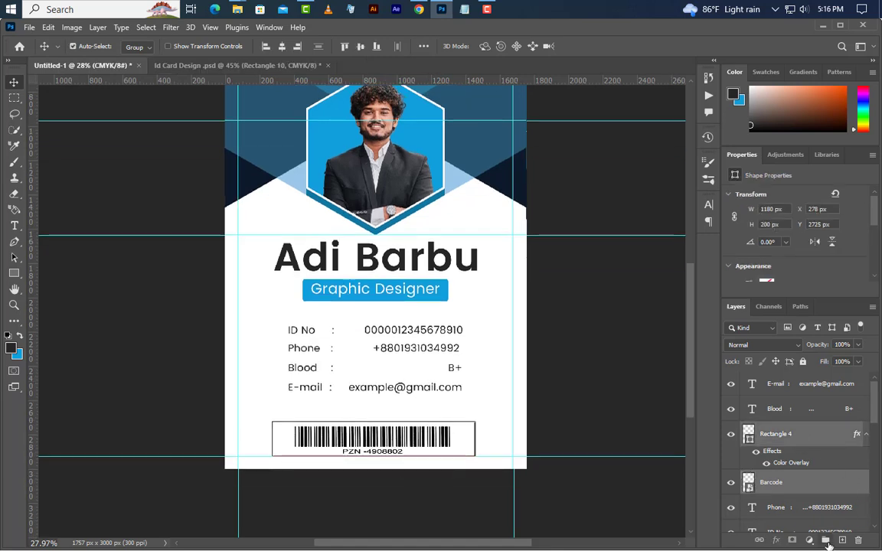
key("ctrl+g")
key("shift+Up")
key("shift+Up")
key("shift+Up")
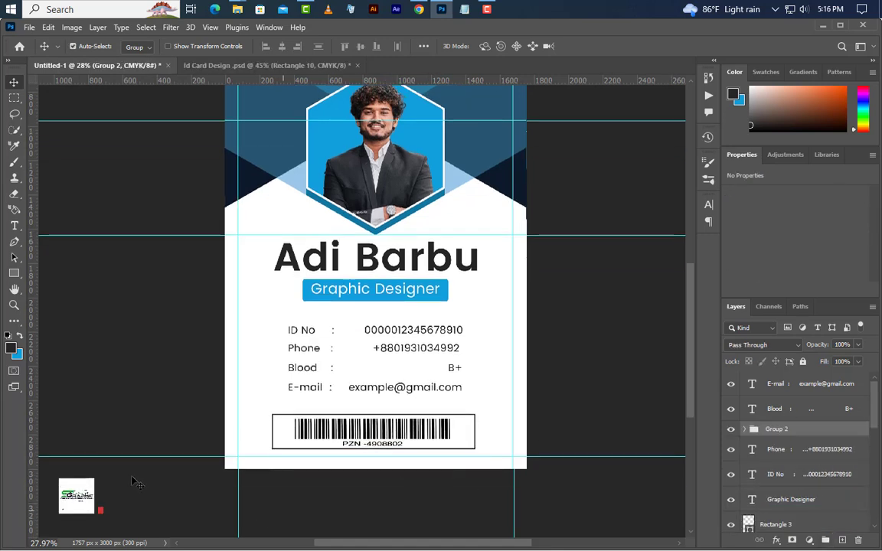
Step: Draw a 1944 × 130 px strip along the card's bottom edge and colour it blue #2a779e
left_click(13, 275)
left_click_drag(209, 484, 542, 462)
left_click_drag(748, 435, 750, 452)
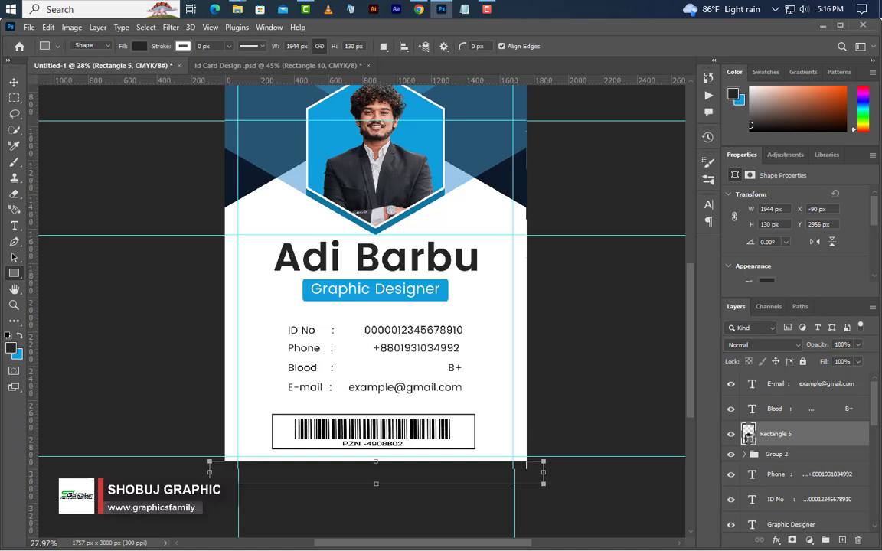
left_click(424, 89)
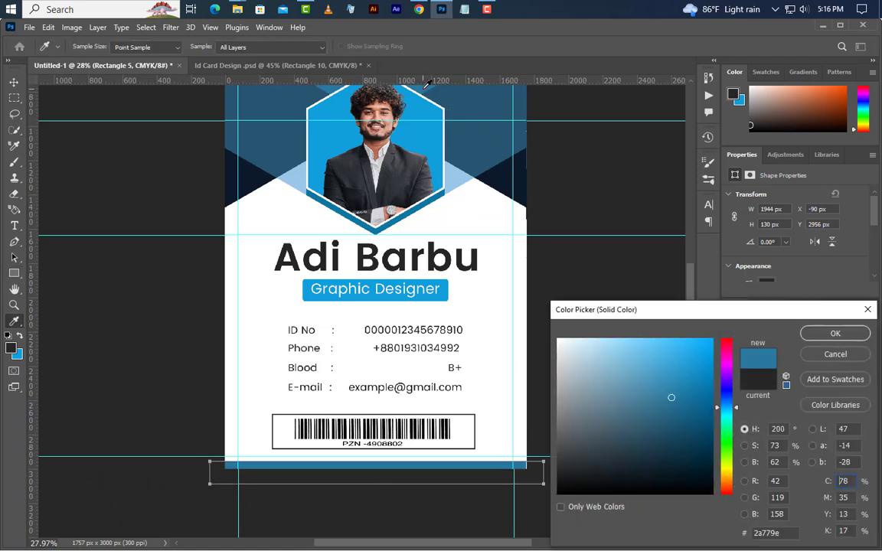
left_click(835, 333)
Step: Clear all guides from the canvas with View > Guides > Clear Guides
scroll(369, 546, "right", 2)
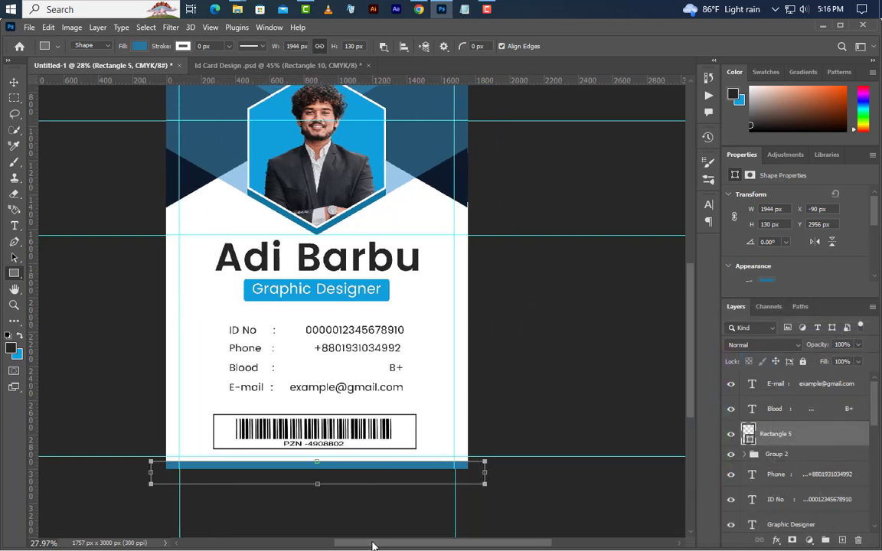
scroll(334, 405, "down", 2)
left_click(210, 27)
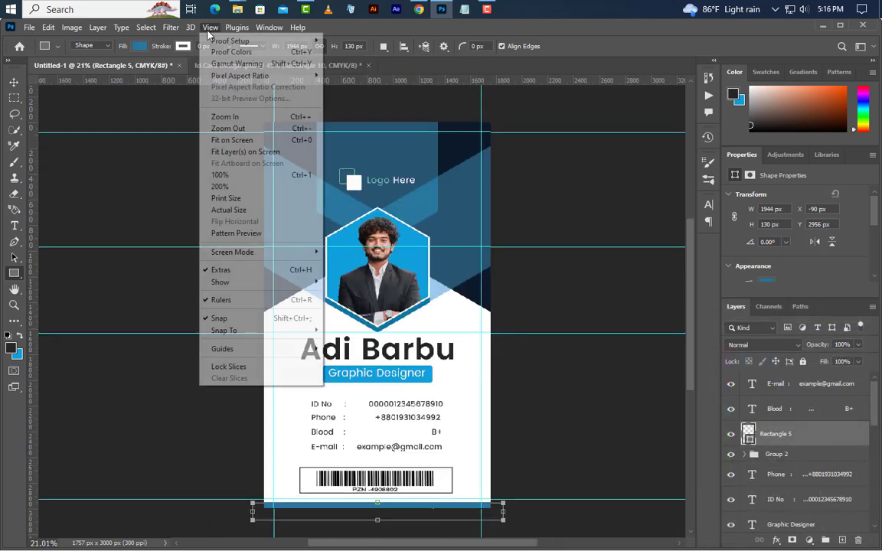
mouse_move(258, 351)
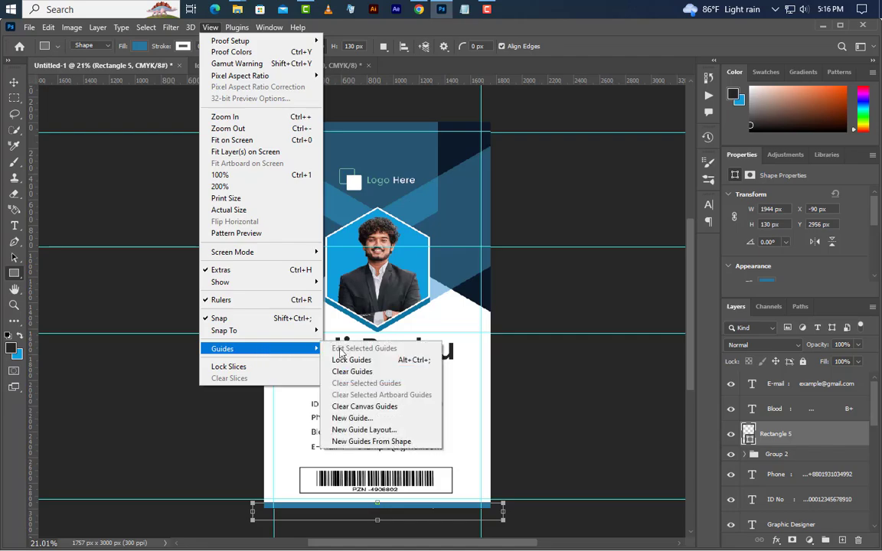
left_click(360, 373)
key("v")
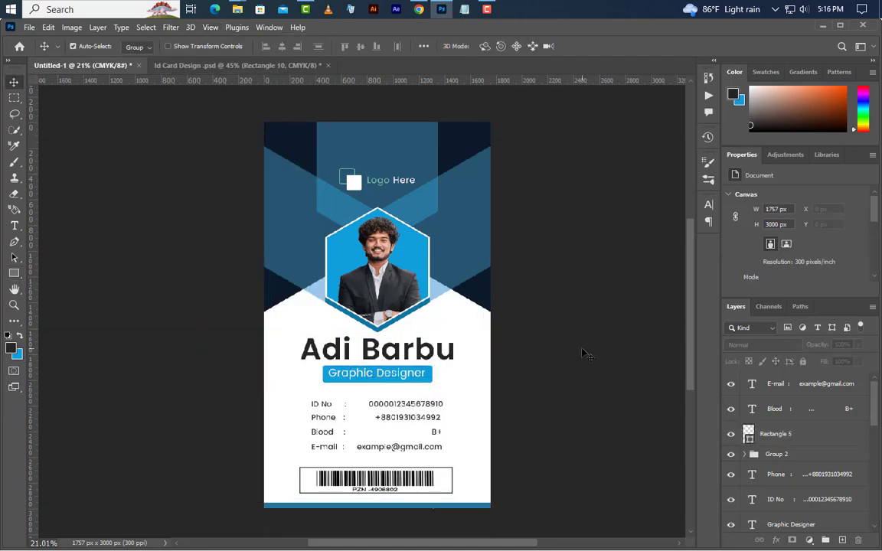